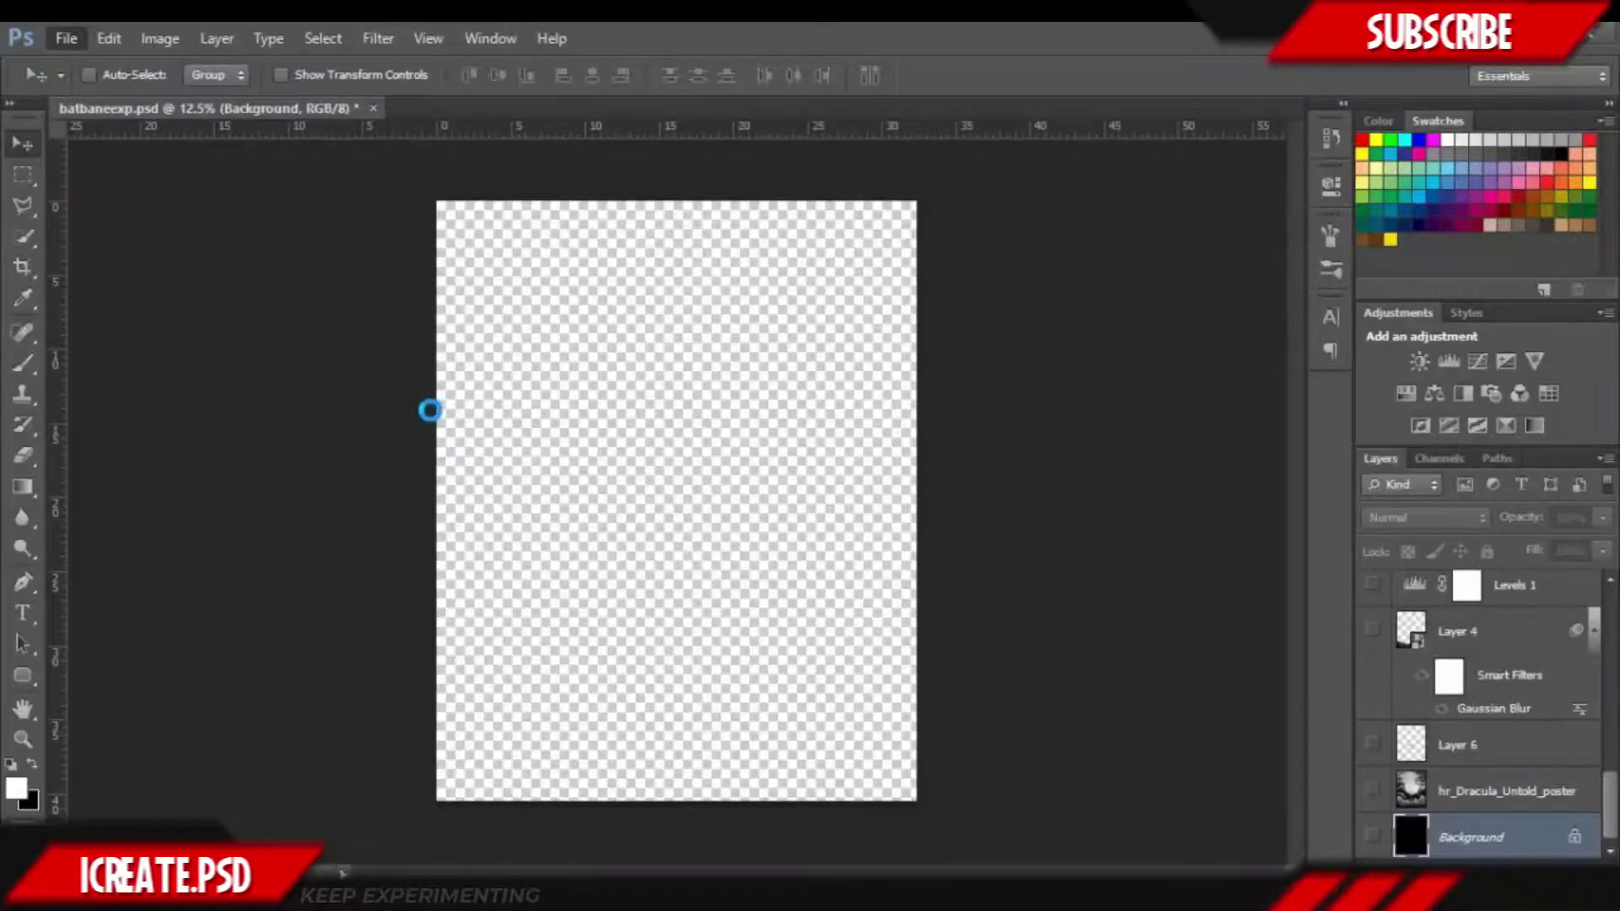
- Create a 3240 × 4050 px document at 100 pixels/inch and fill its background with black
key("ctrl+n")
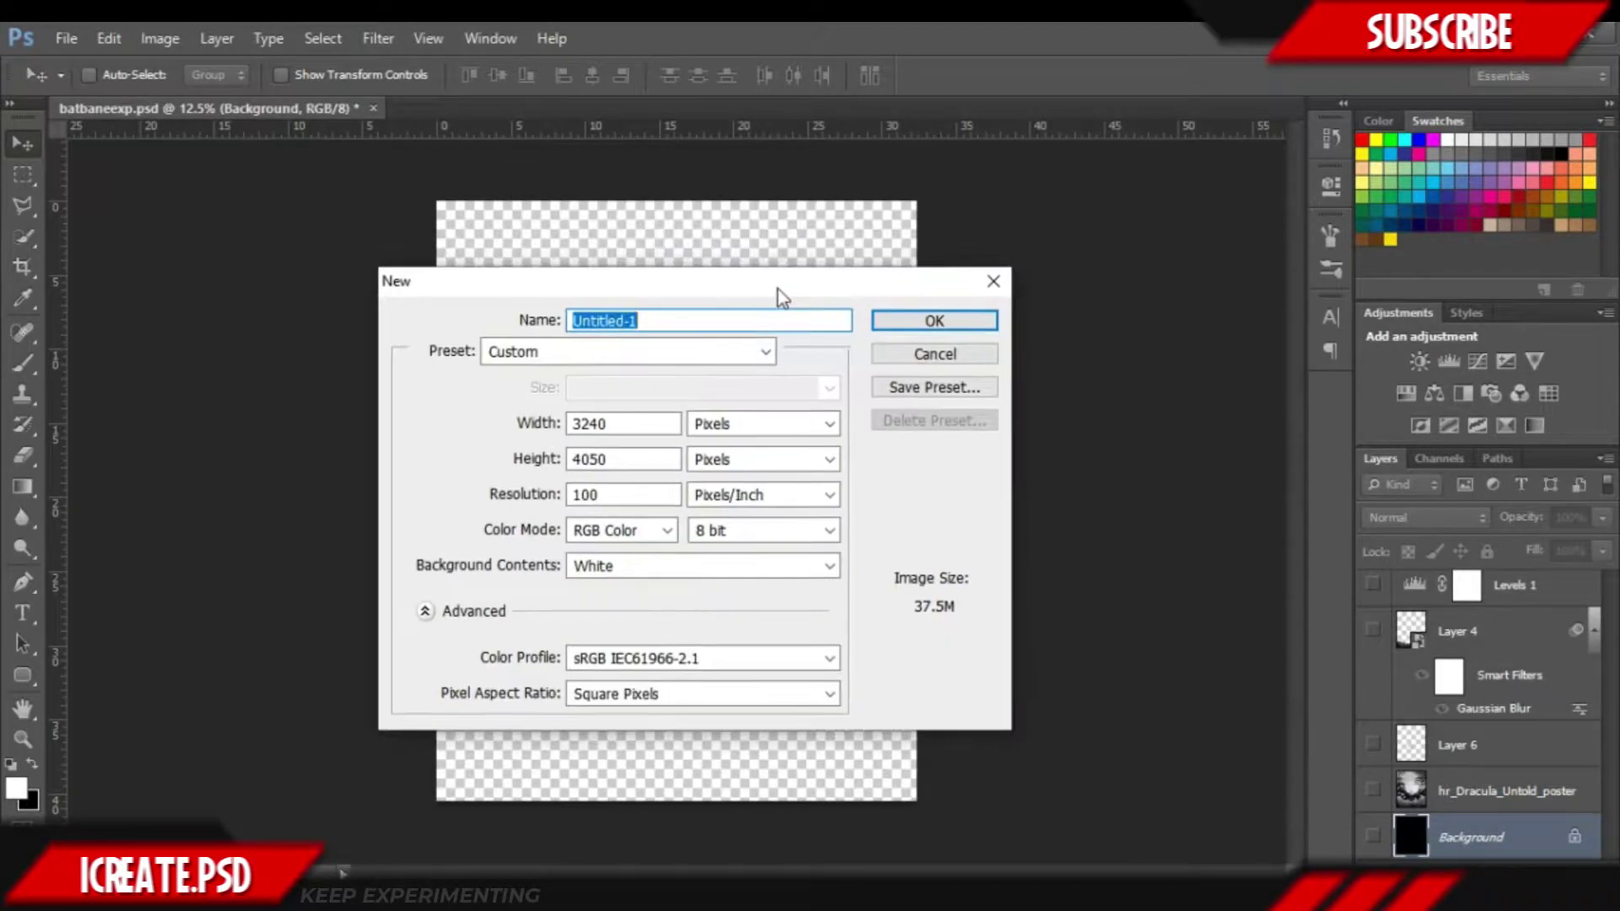
key("Return")
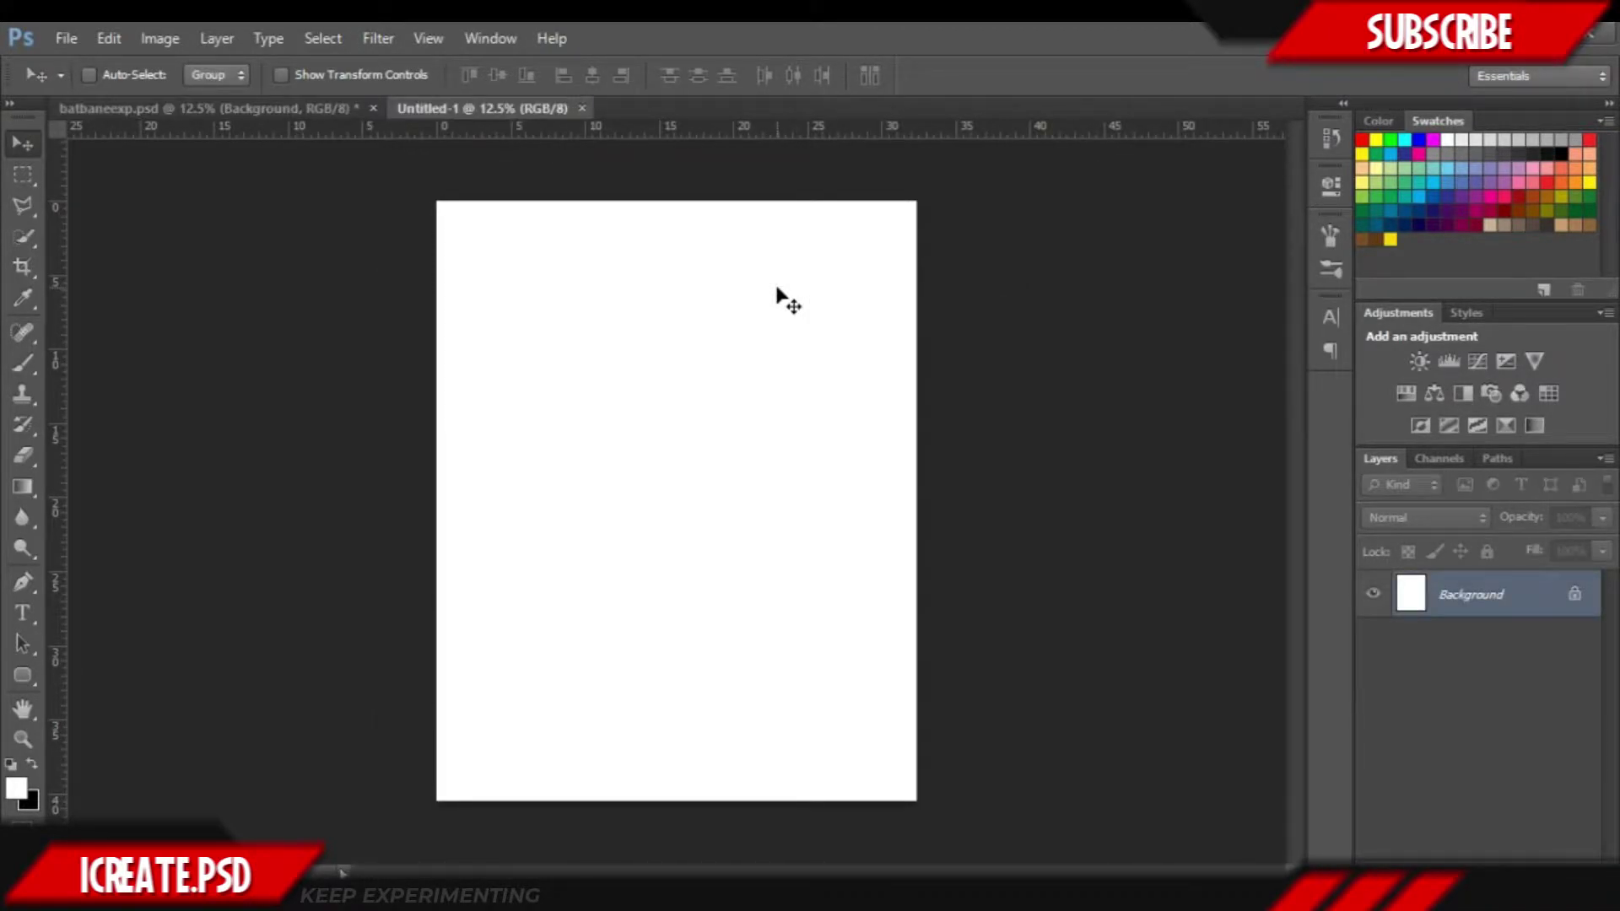
key("alt+BackSpace")
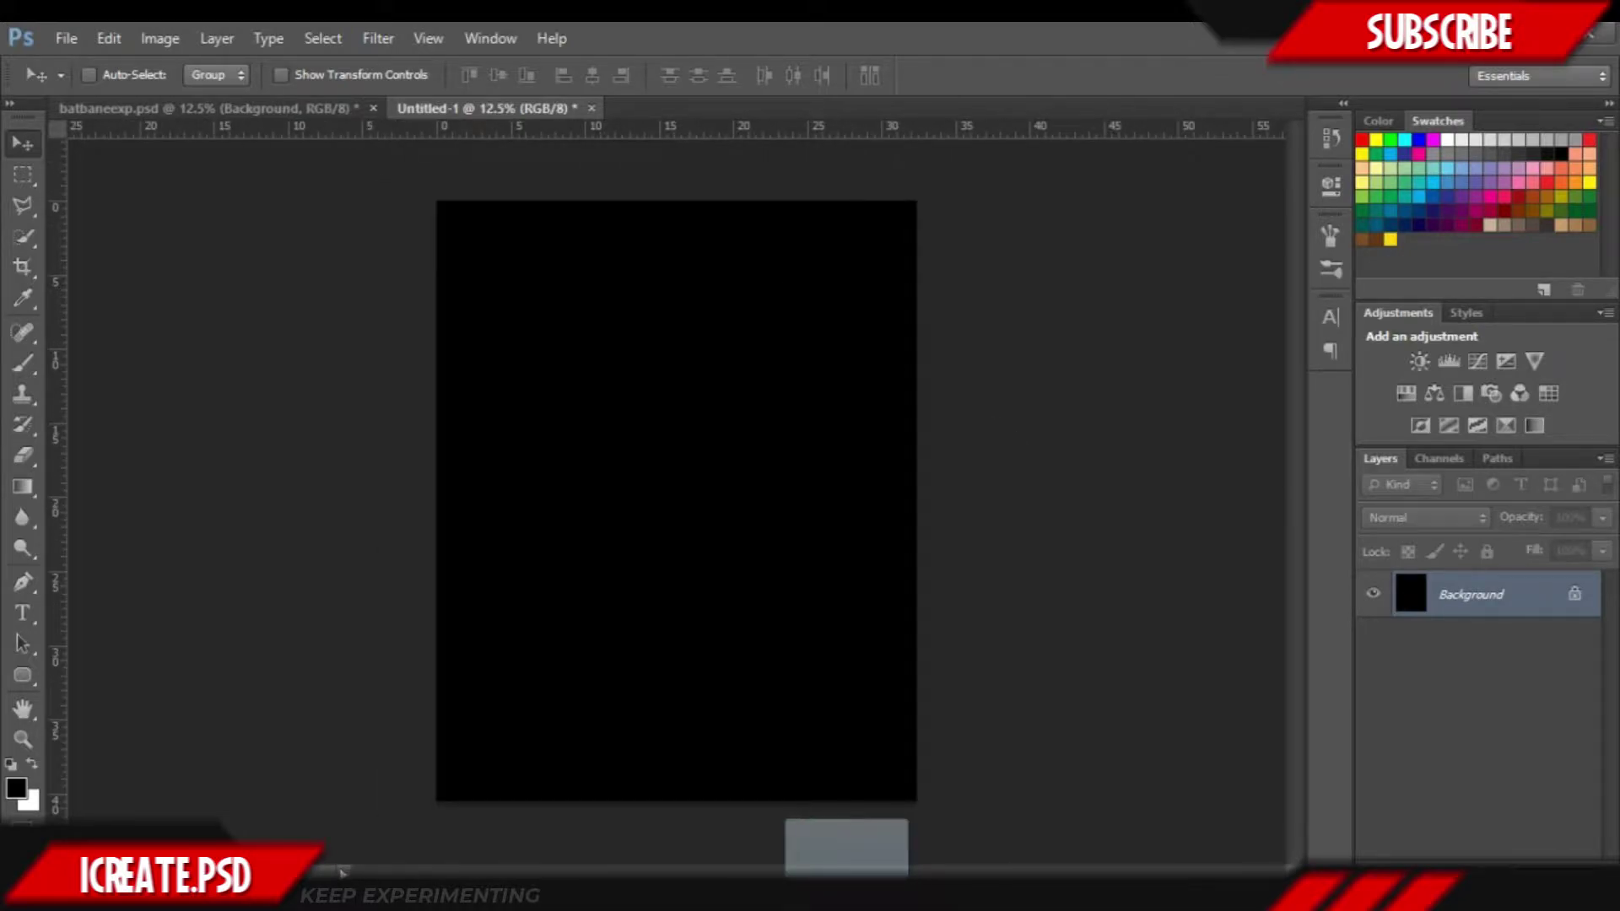
- Place the hr_Dracula_Untold_poster image on the canvas and scale it up proportionally to about the canvas width
left_click_drag(847, 848, 708, 727)
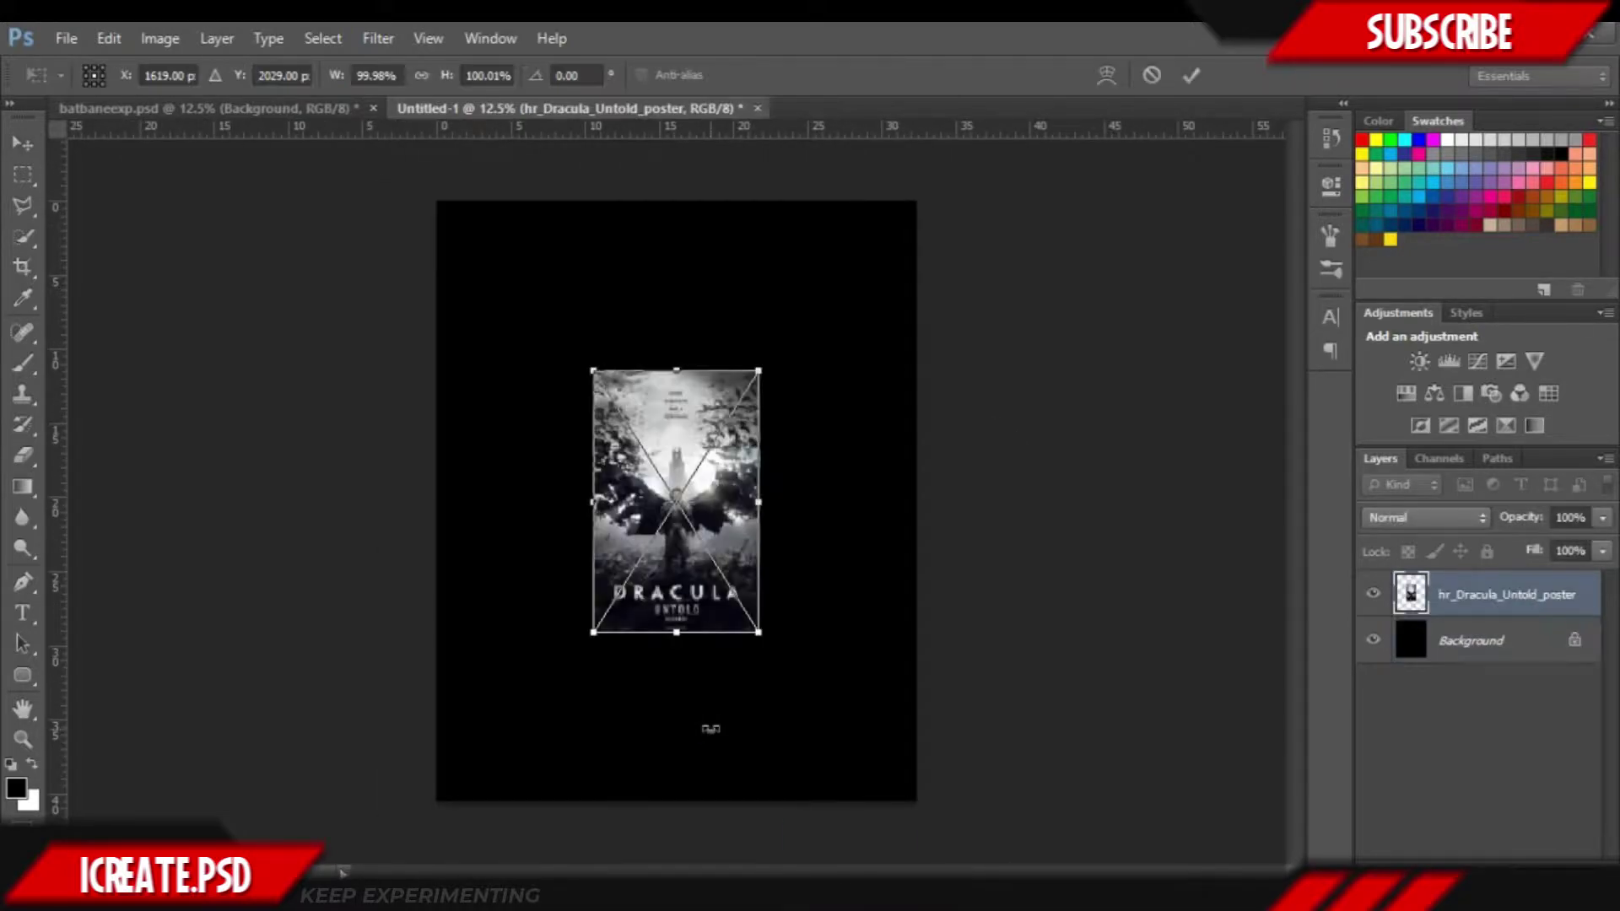
key("Return")
key("ctrl+t")
left_click_drag(766, 366, 966, 152)
left_click(1190, 76)
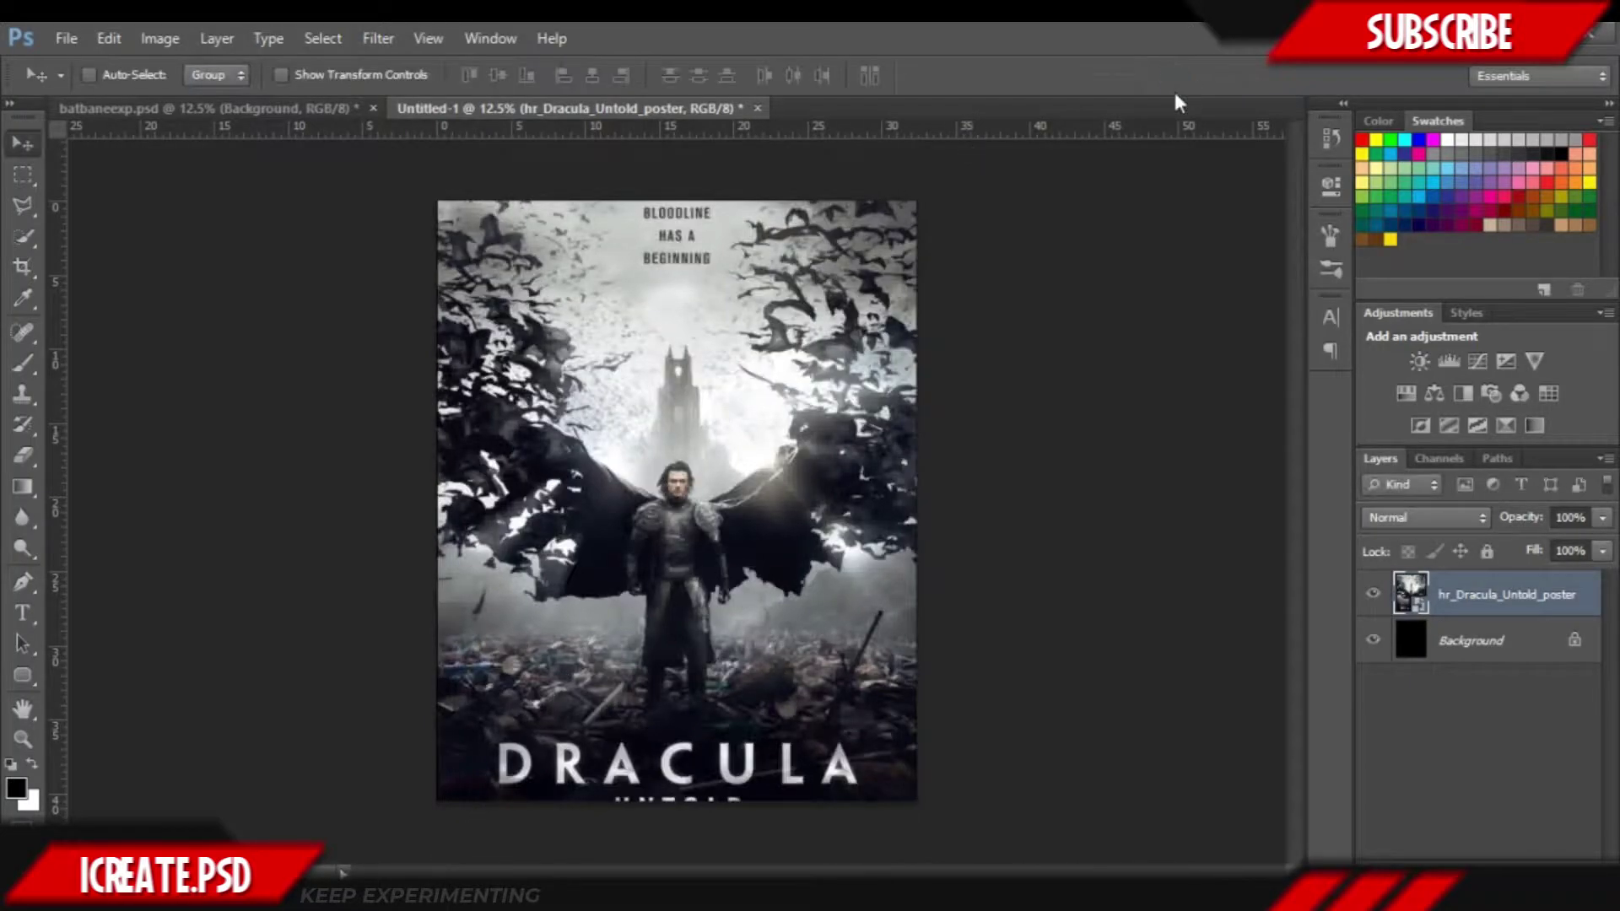
- Enlarge the poster slightly so it covers the canvas edge to edge, and shift it down a little
key("ctrl+t")
key("ctrl+minus")
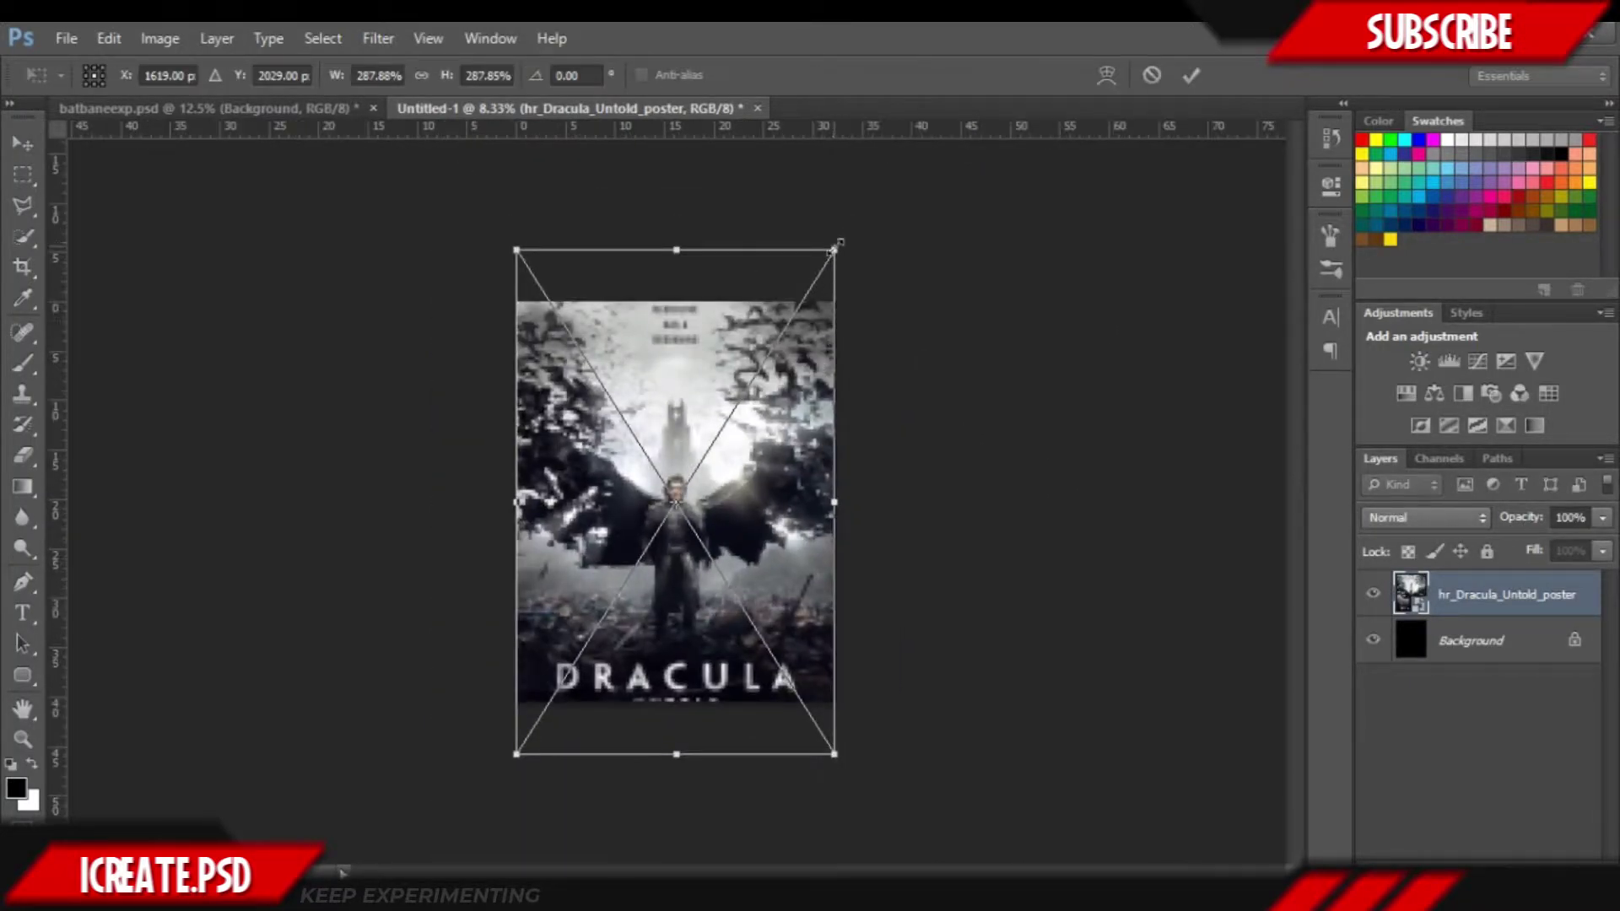
left_click_drag(835, 247, 839, 243)
key("Return")
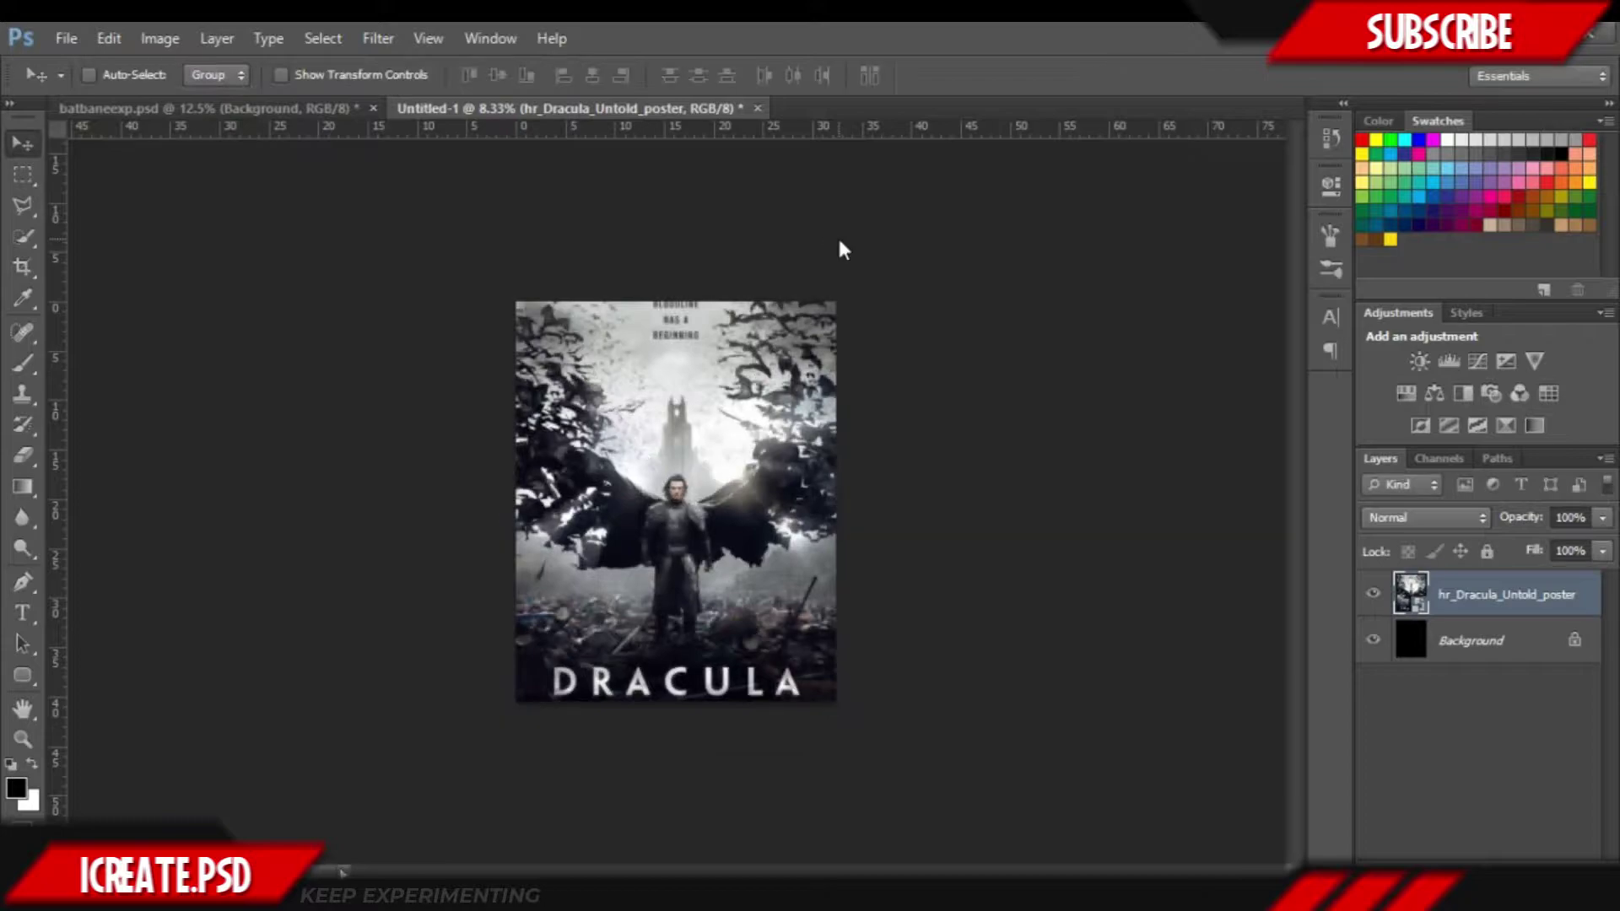
key("ctrl+plus")
mouse_move(734, 278)
left_mouse_down()
mouse_move(734, 325)
mouse_move(733, 301)
left_mouse_up()
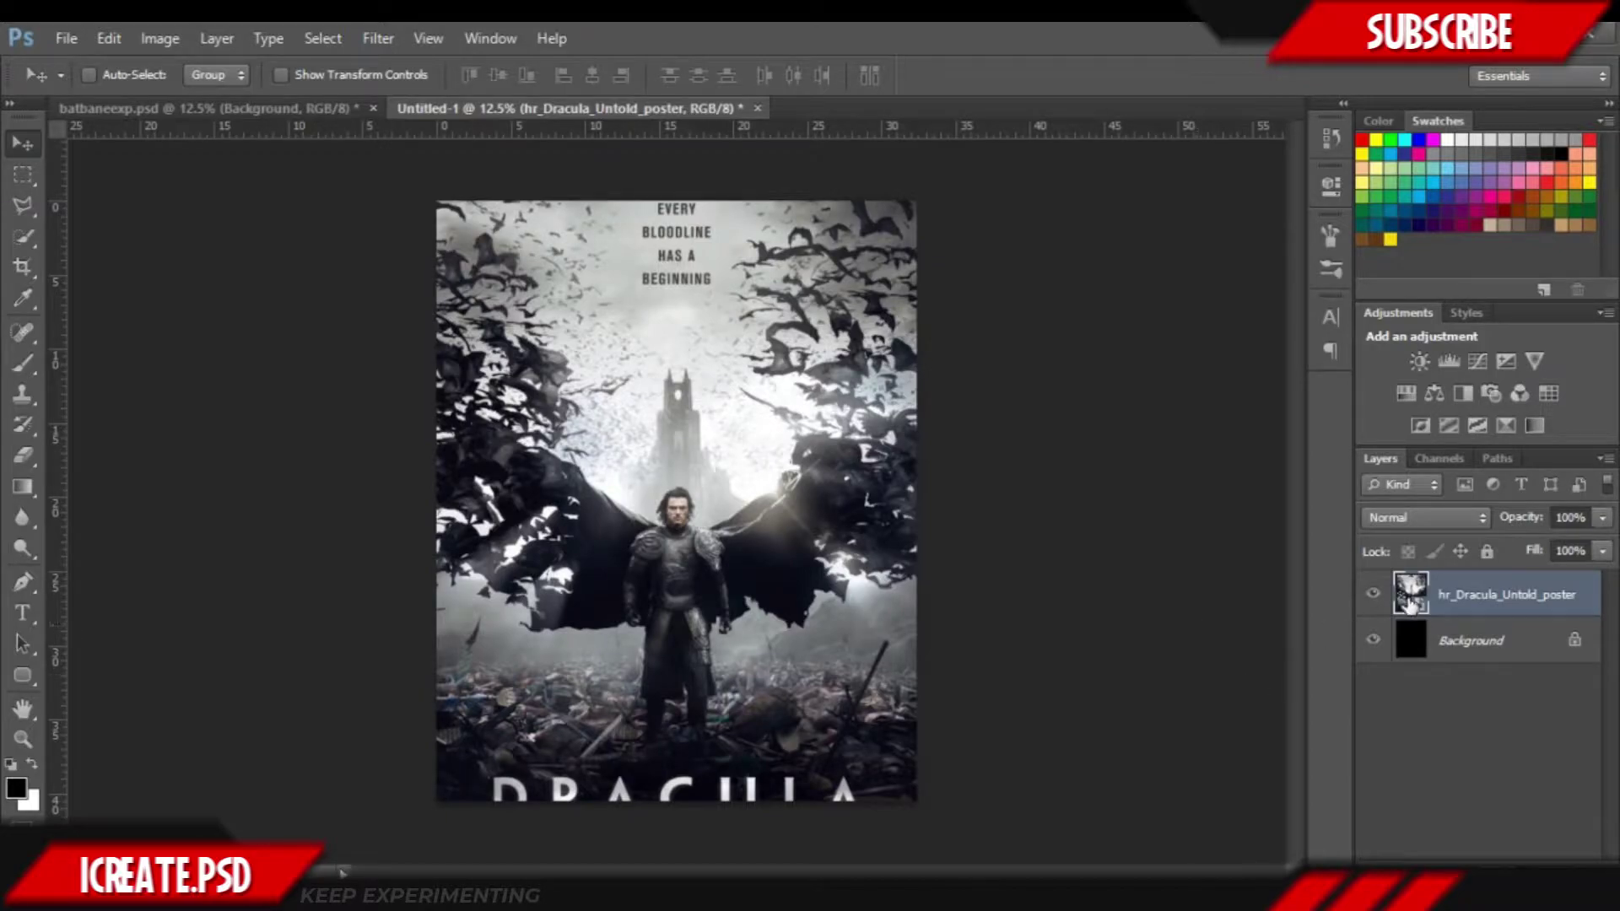
- Open the poster smart object's contents, duplicate its Background layer and hide the original
double_click(1411, 595)
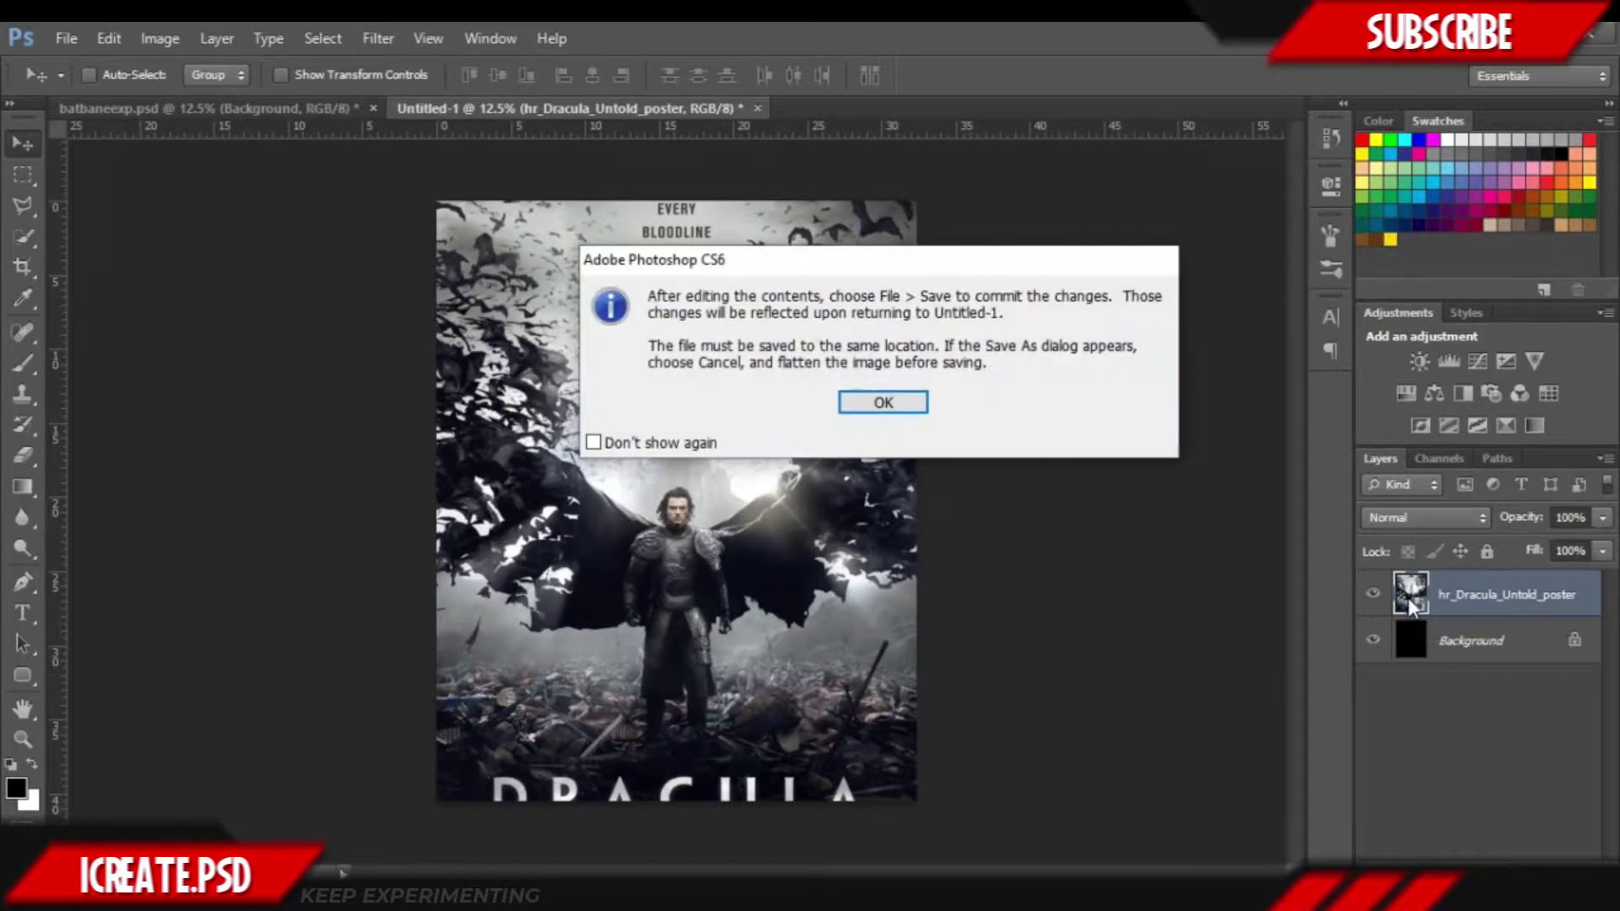
key("Return")
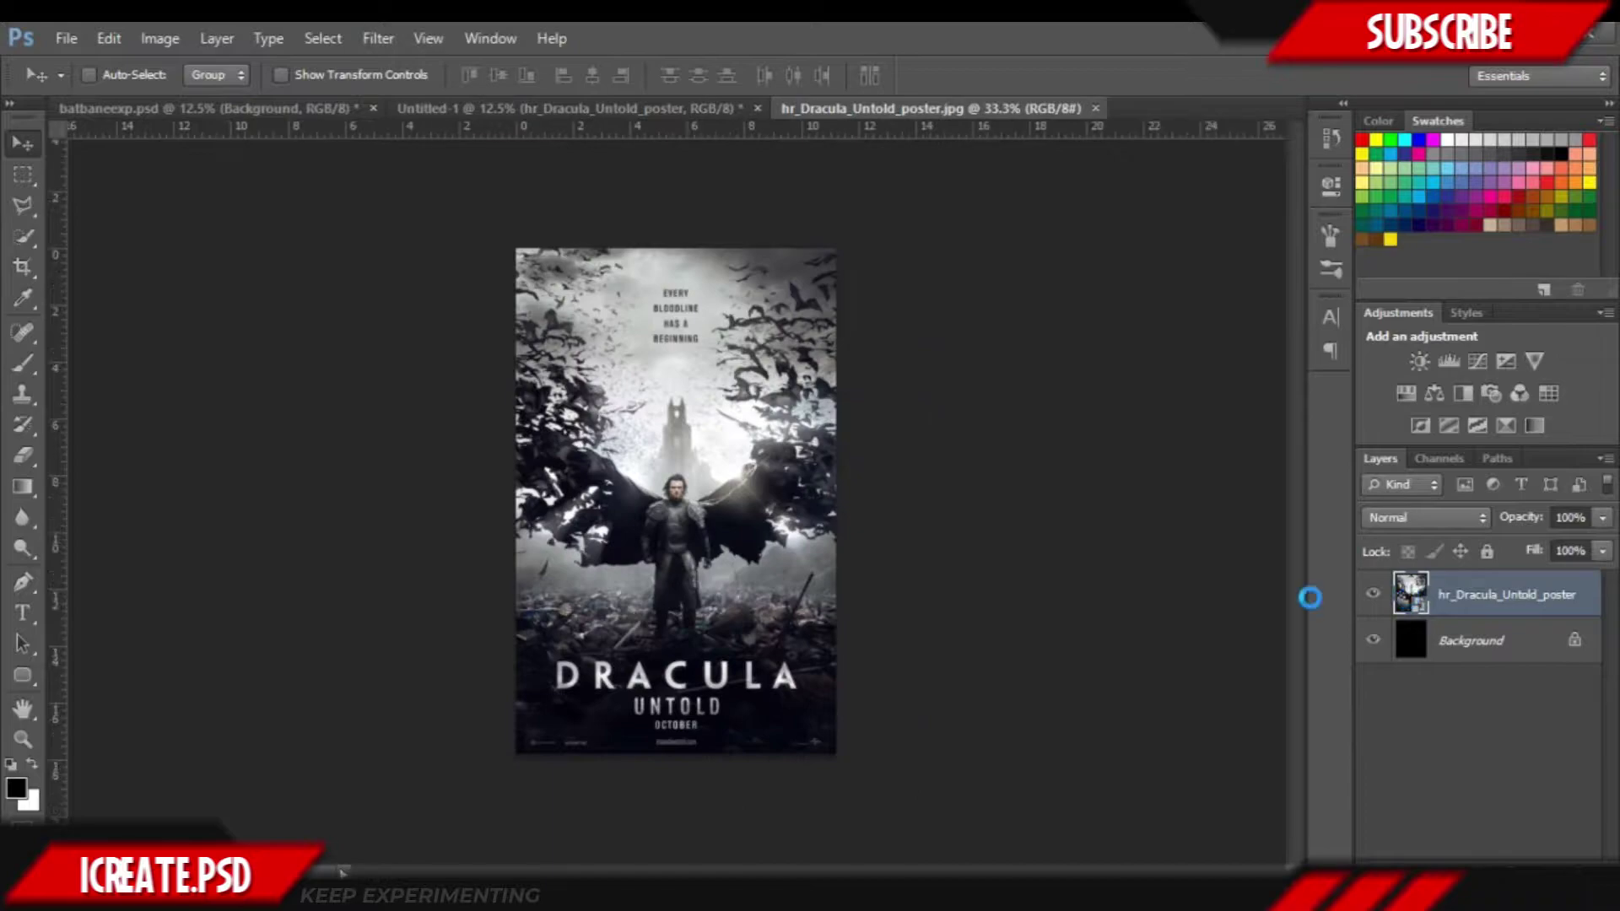
key("ctrl+plus")
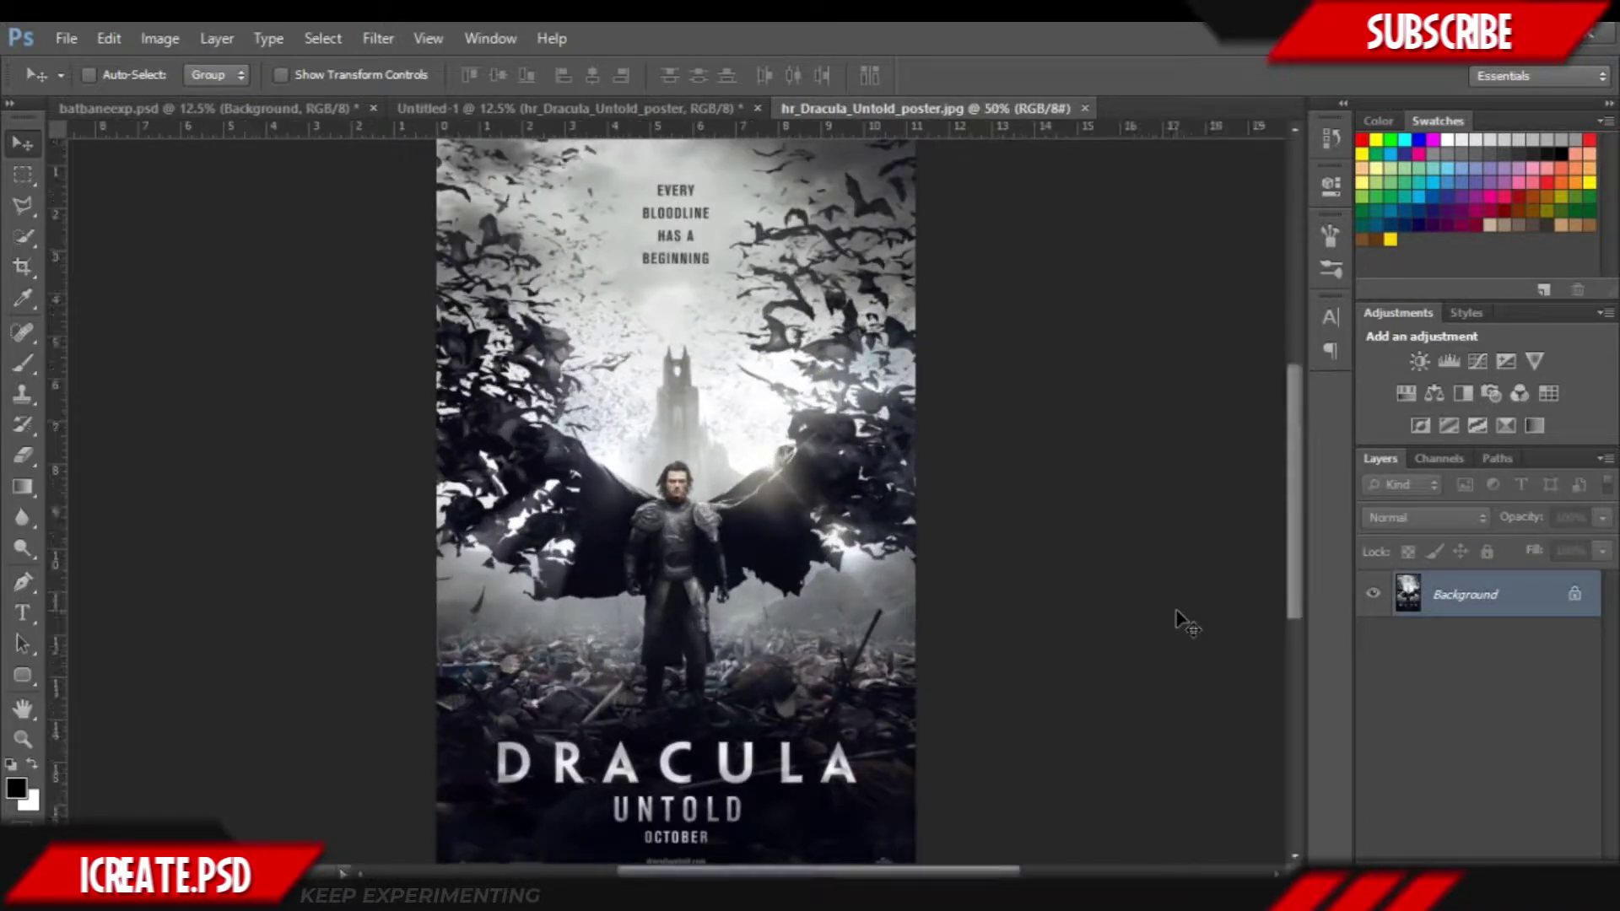
key("ctrl+j")
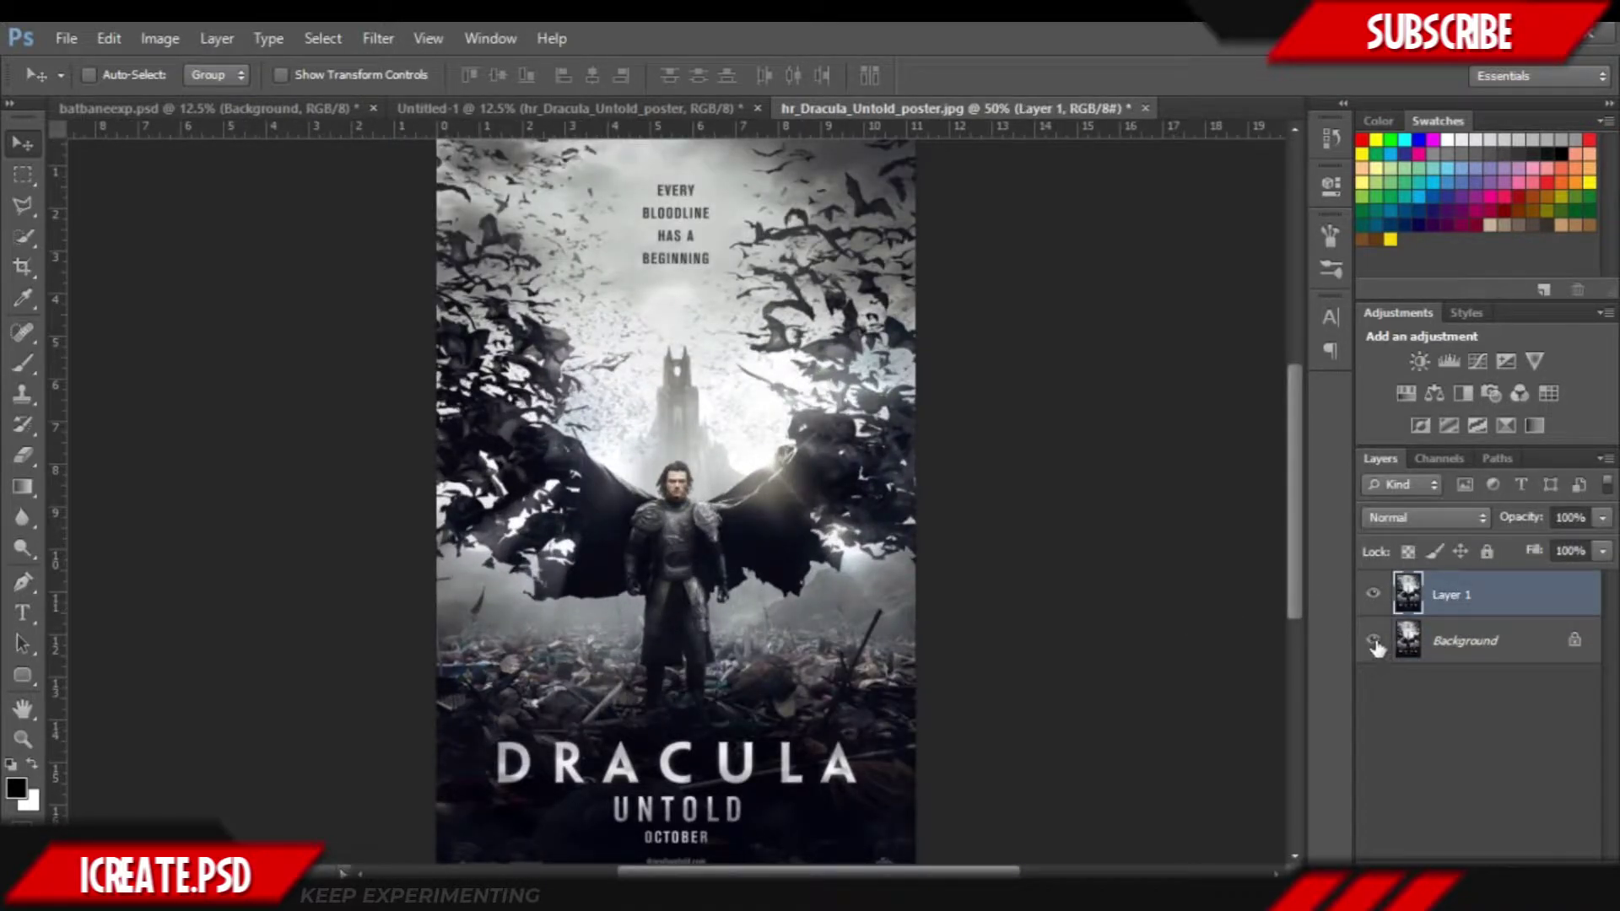
left_click(1374, 642)
- Select the man's head and hair with a freehand Lasso outline and remove them with a Content-Aware fill
key("ctrl+plus")
key("ctrl+plus")
key("ctrl+plus")
key("ctrl+plus")
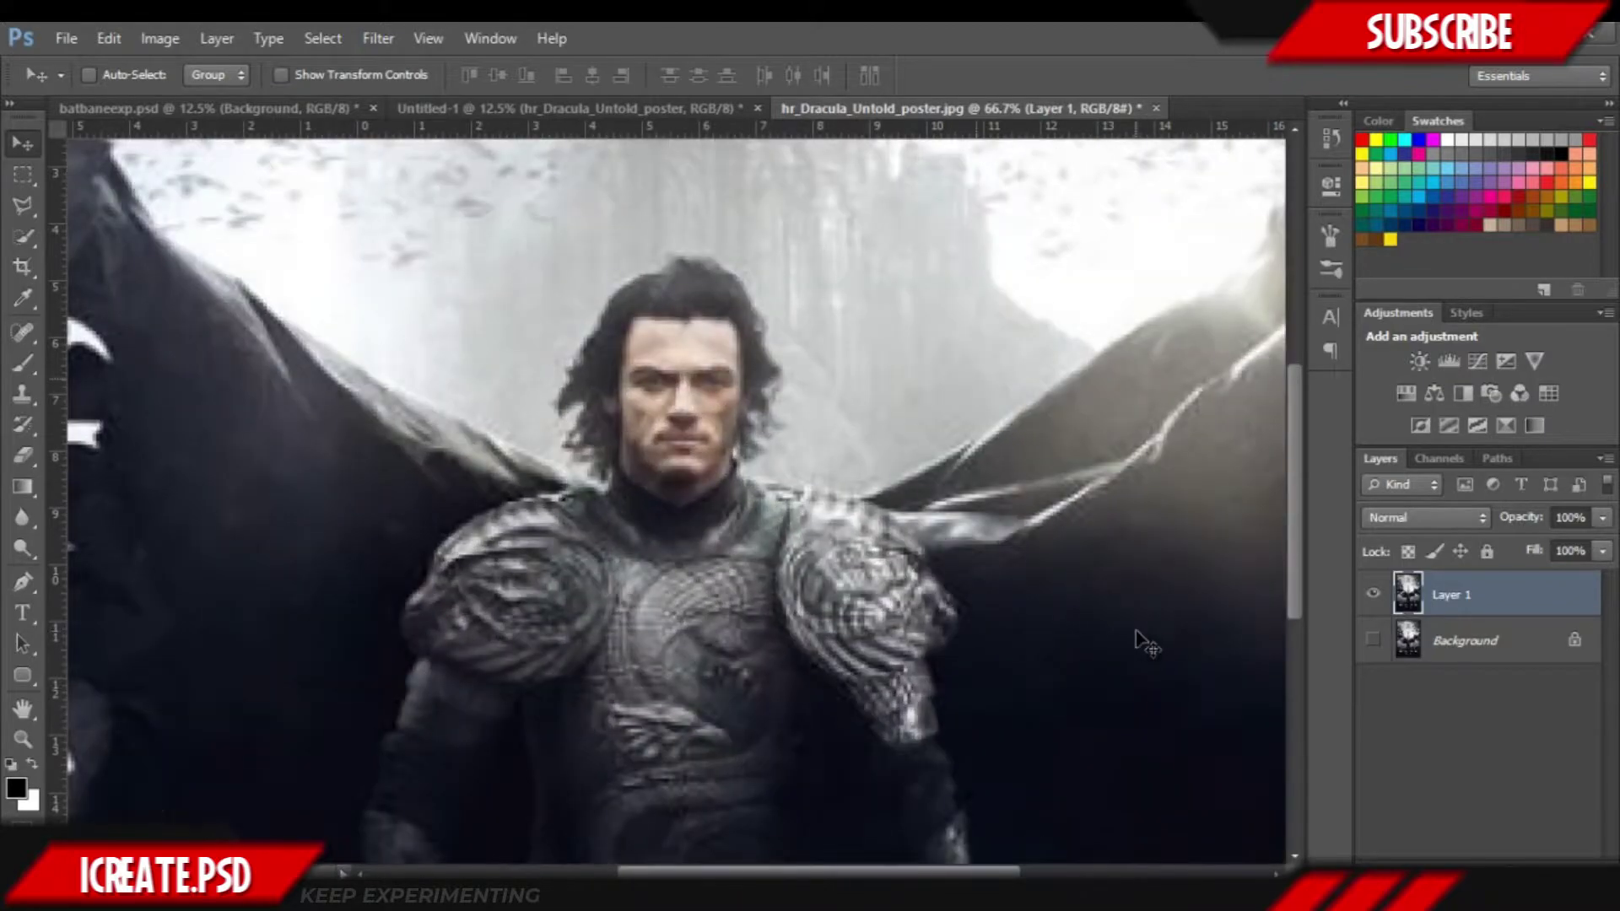
key("ctrl+plus")
key("l")
right_click(30, 208)
left_click(93, 203)
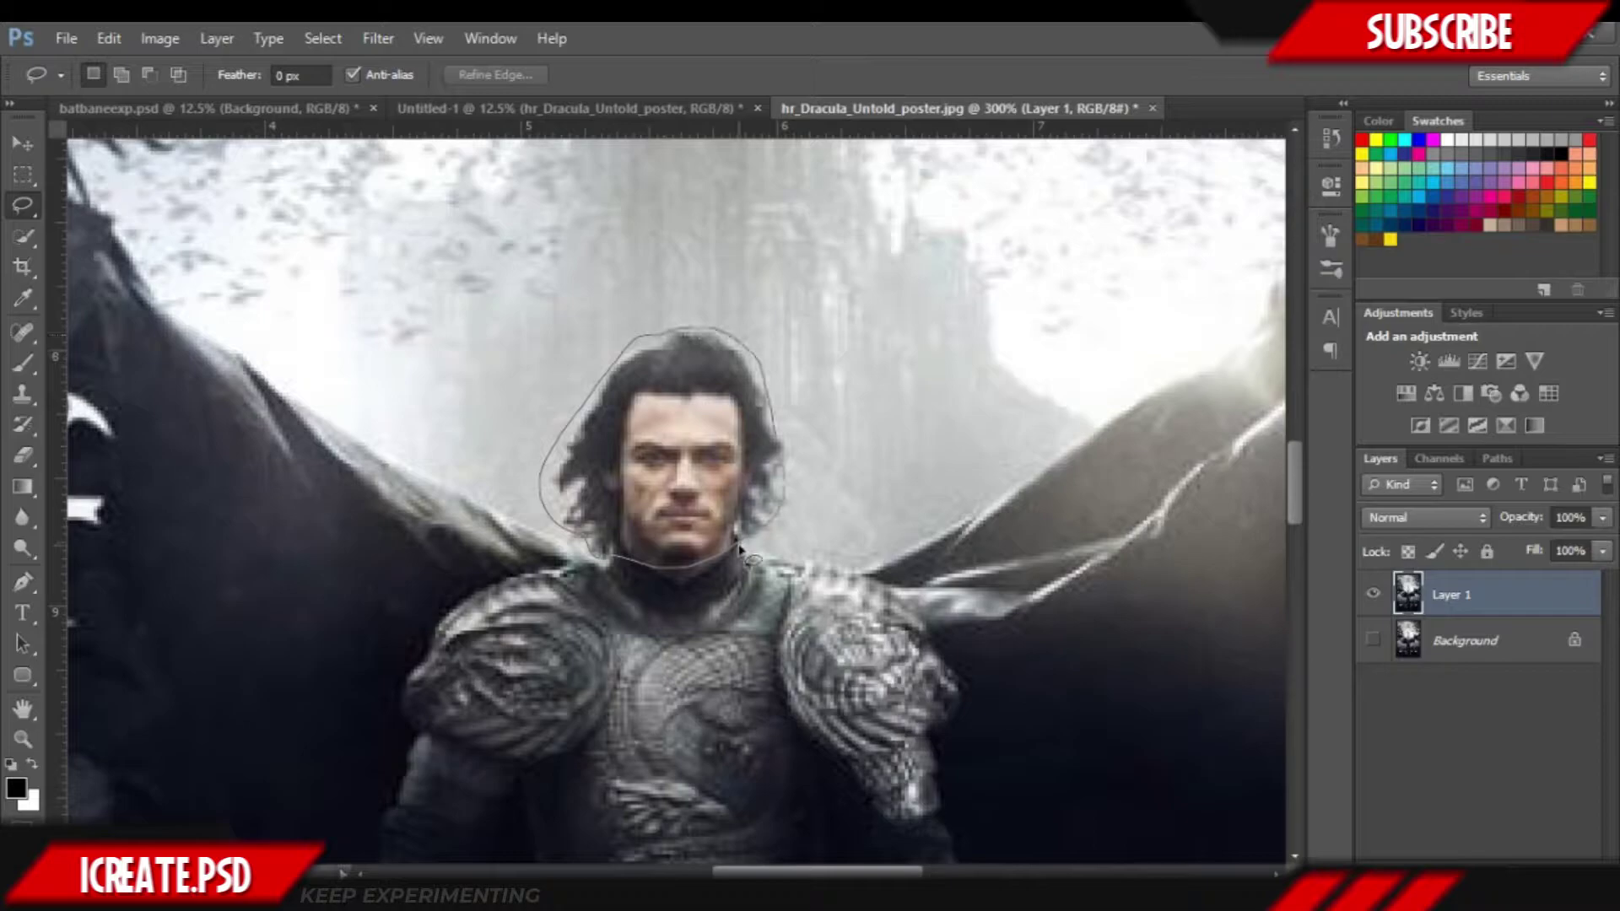
left_click_drag(740, 550, 742, 557)
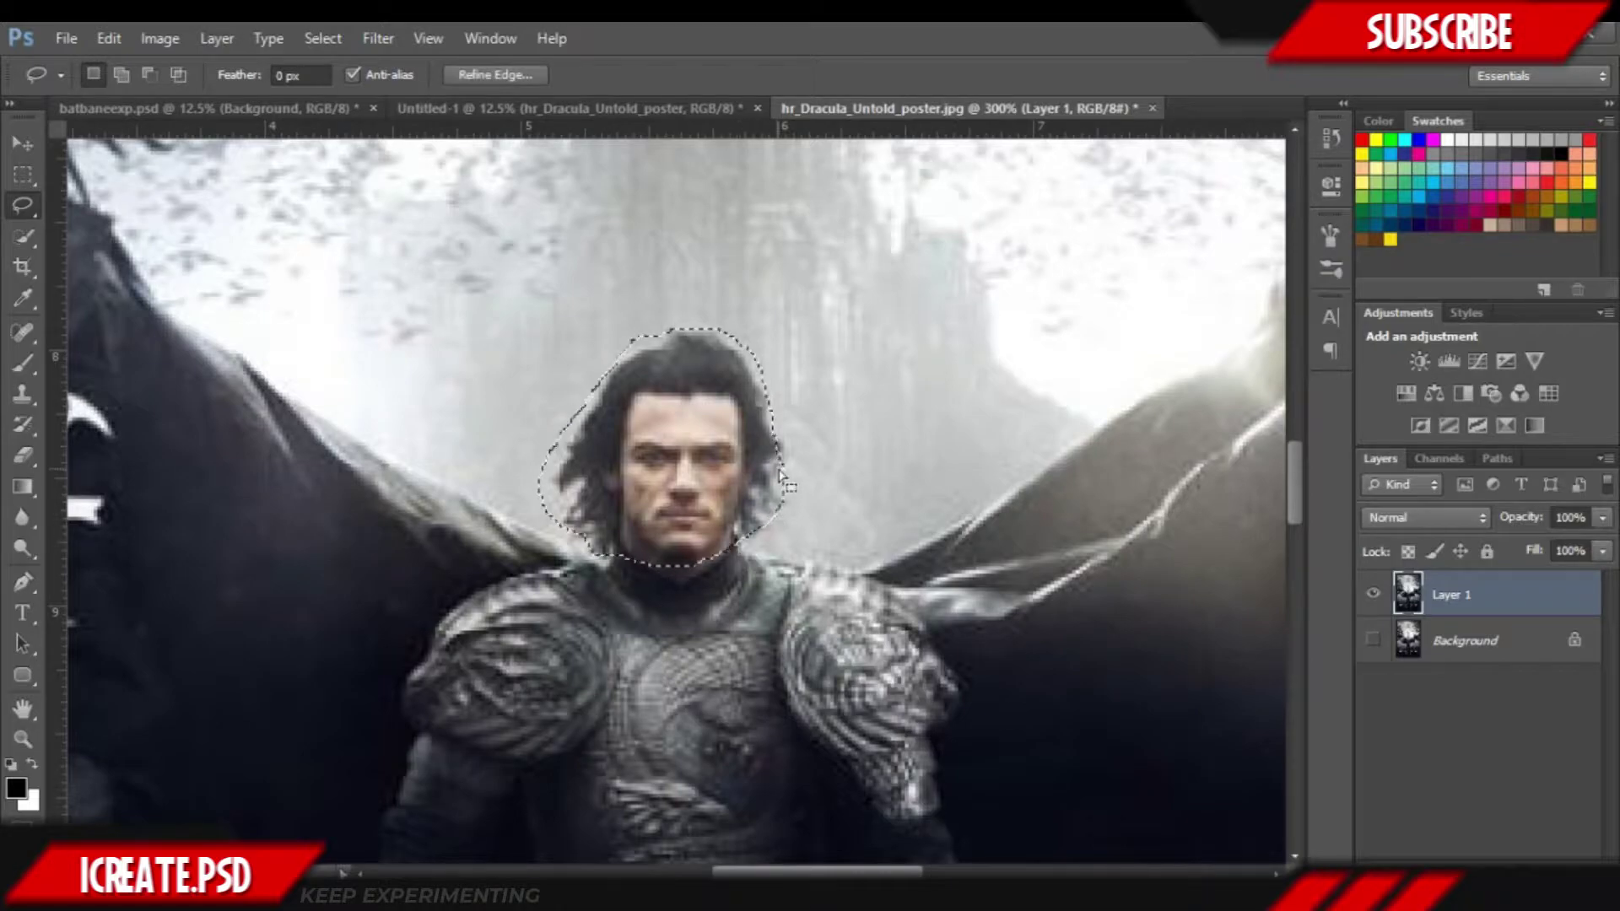
right_click(714, 464)
left_click(912, 773)
key("Return")
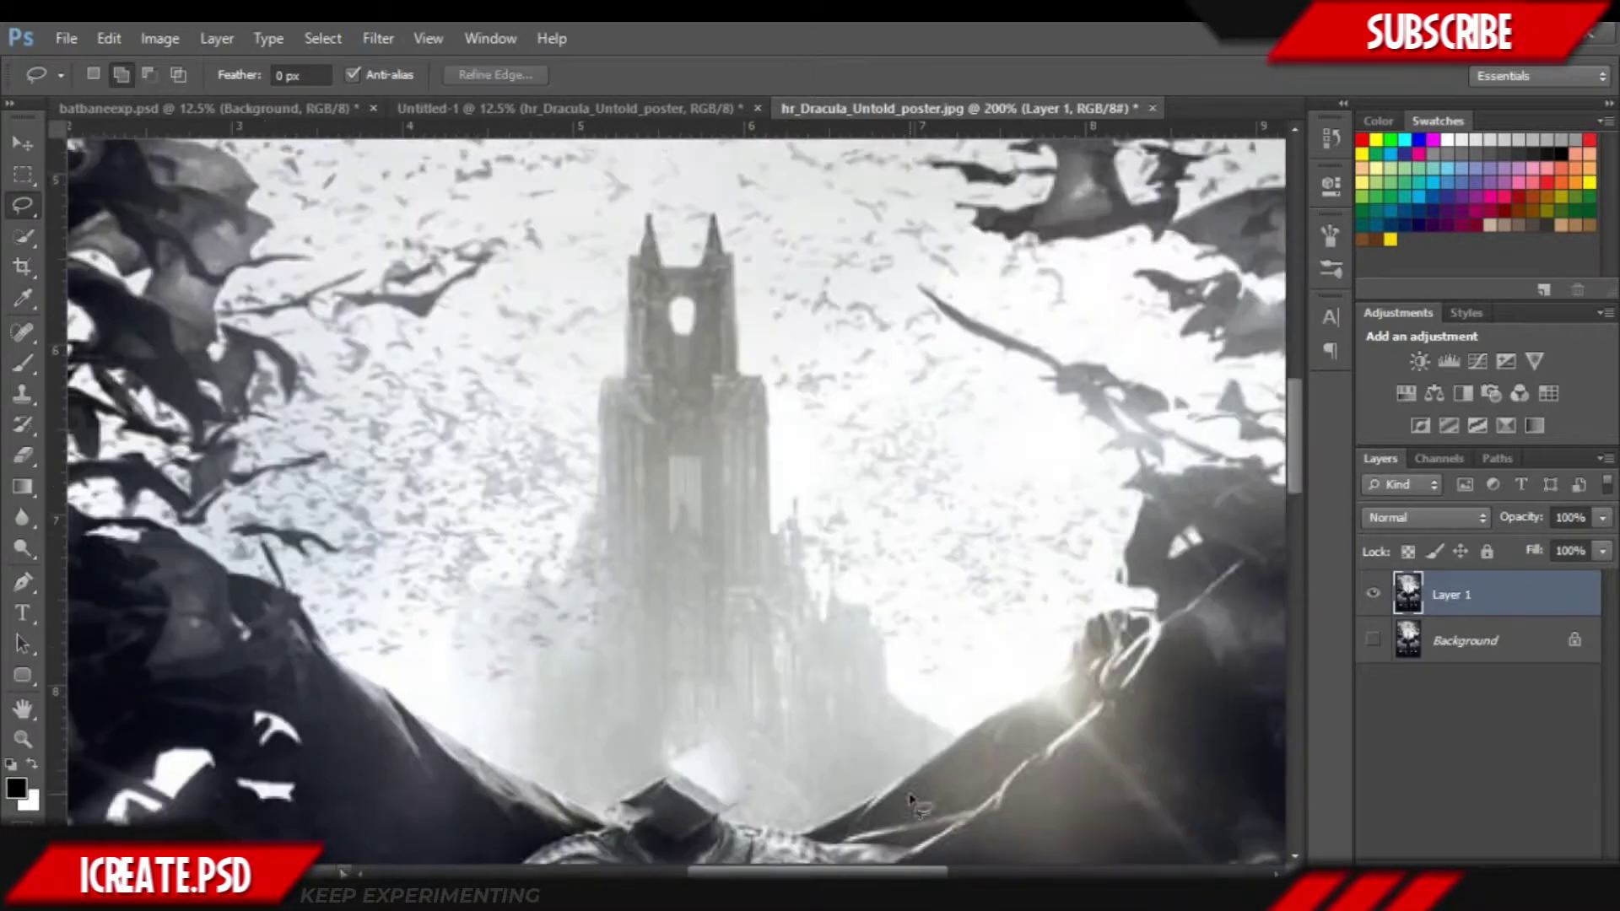
- Select the four lines of the "EVERY BLOODLINE HAS A BEGINNING" tagline with rectangular marquees and remove them with a Content-Aware fill
scroll(675, 498, "up", 5)
key("m")
left_click_drag(591, 240, 759, 319)
left_click_drag(601, 248, 755, 302)
left_click_drag(541, 335, 817, 390)
left_click_drag(745, 428, 613, 477)
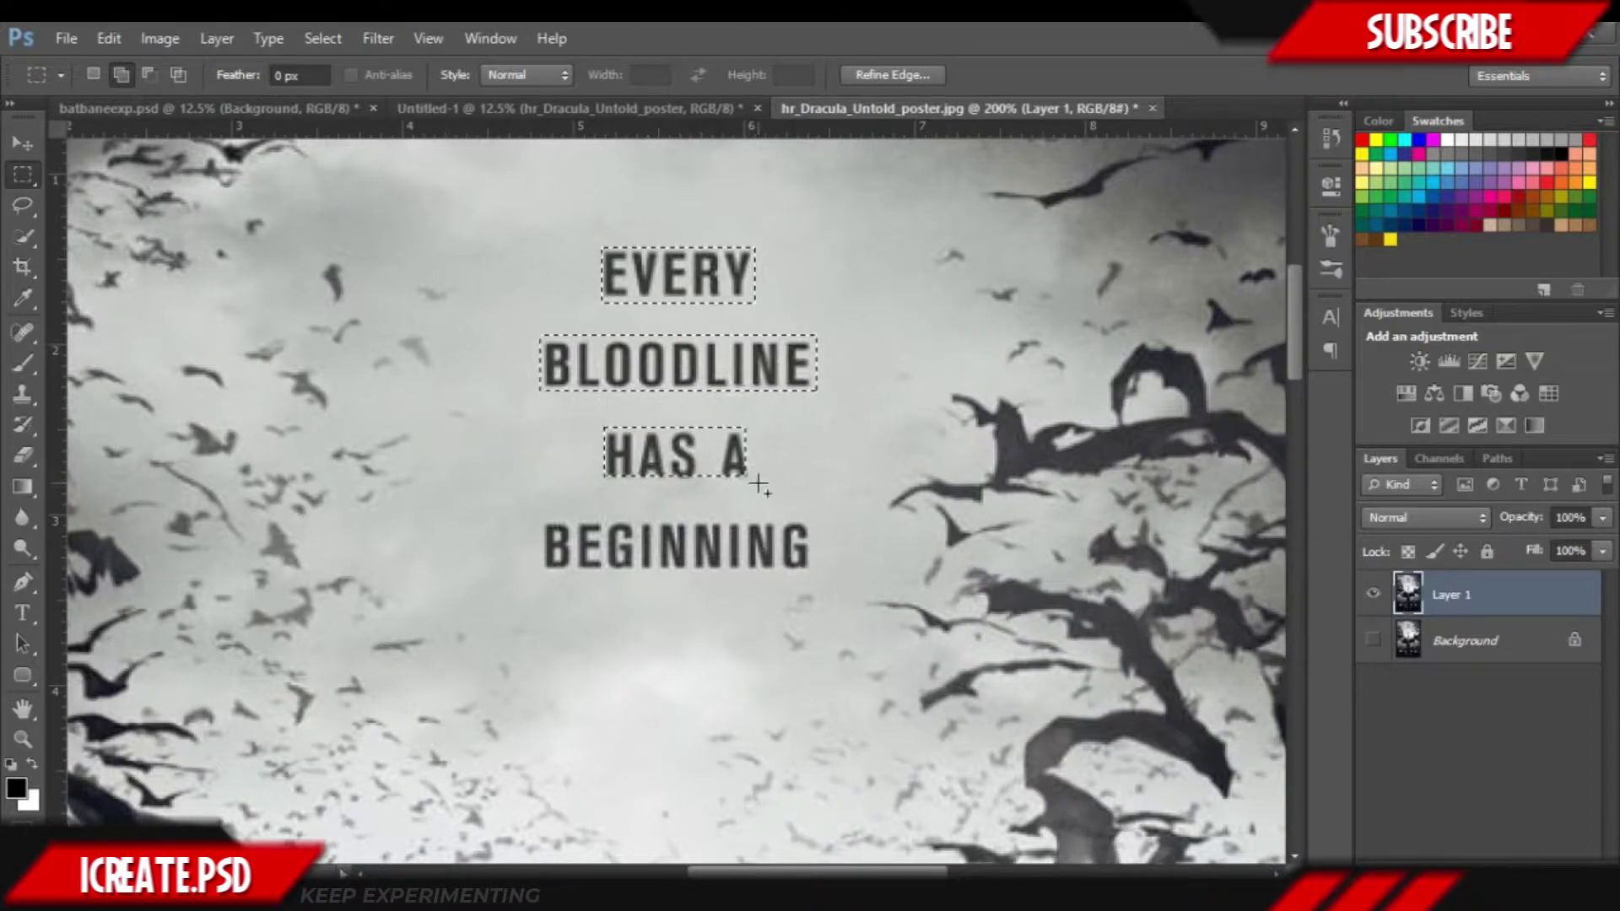
left_click_drag(759, 483, 595, 425)
left_click_drag(534, 514, 813, 576)
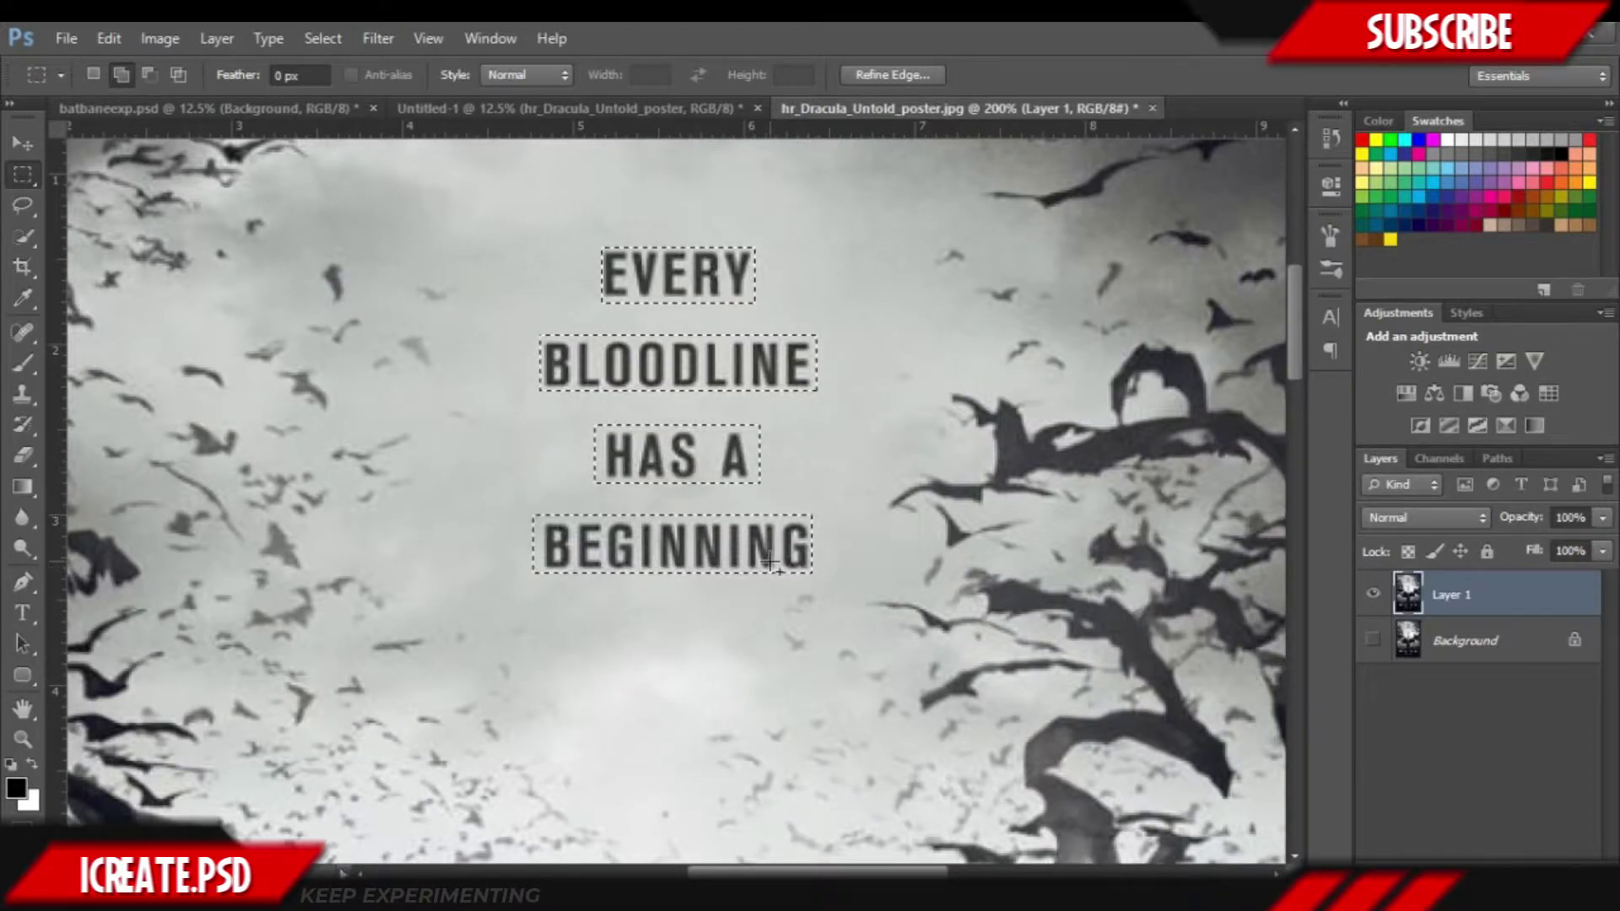
right_click(761, 654)
left_click(889, 467)
key("Return")
- Select the "DRACULA" title with a rectangular marquee, remove it with a Content-Aware fill and deselect
key("ctrl+minus")
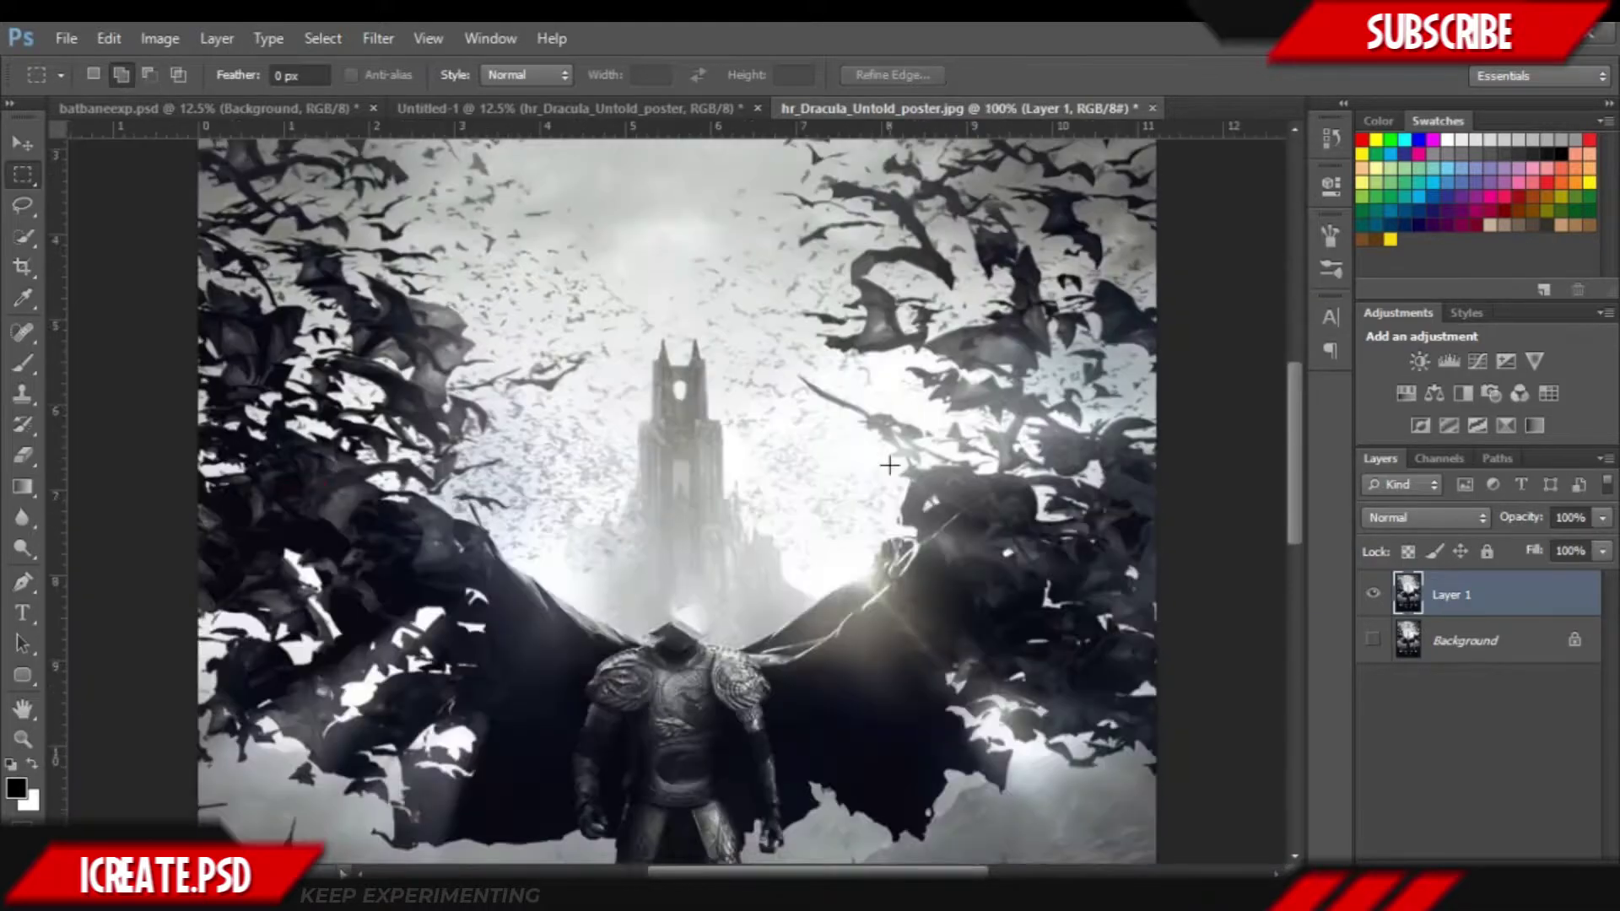
scroll(889, 468, "down", 10)
scroll(889, 459, "up", 1)
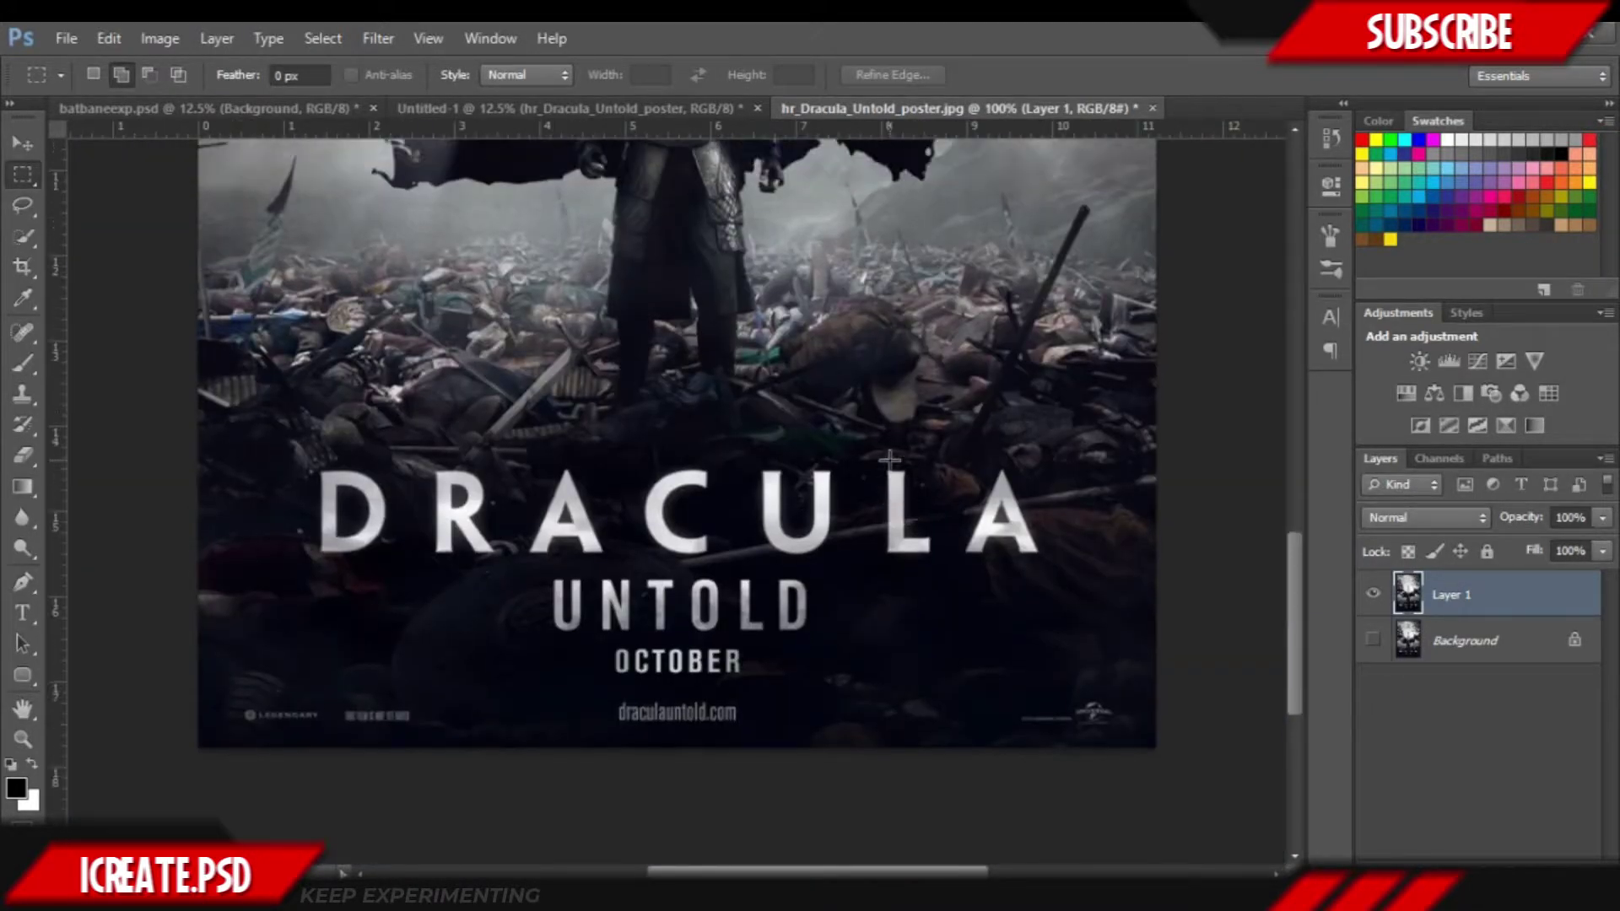
left_click_drag(313, 466, 1039, 560)
right_click(985, 549)
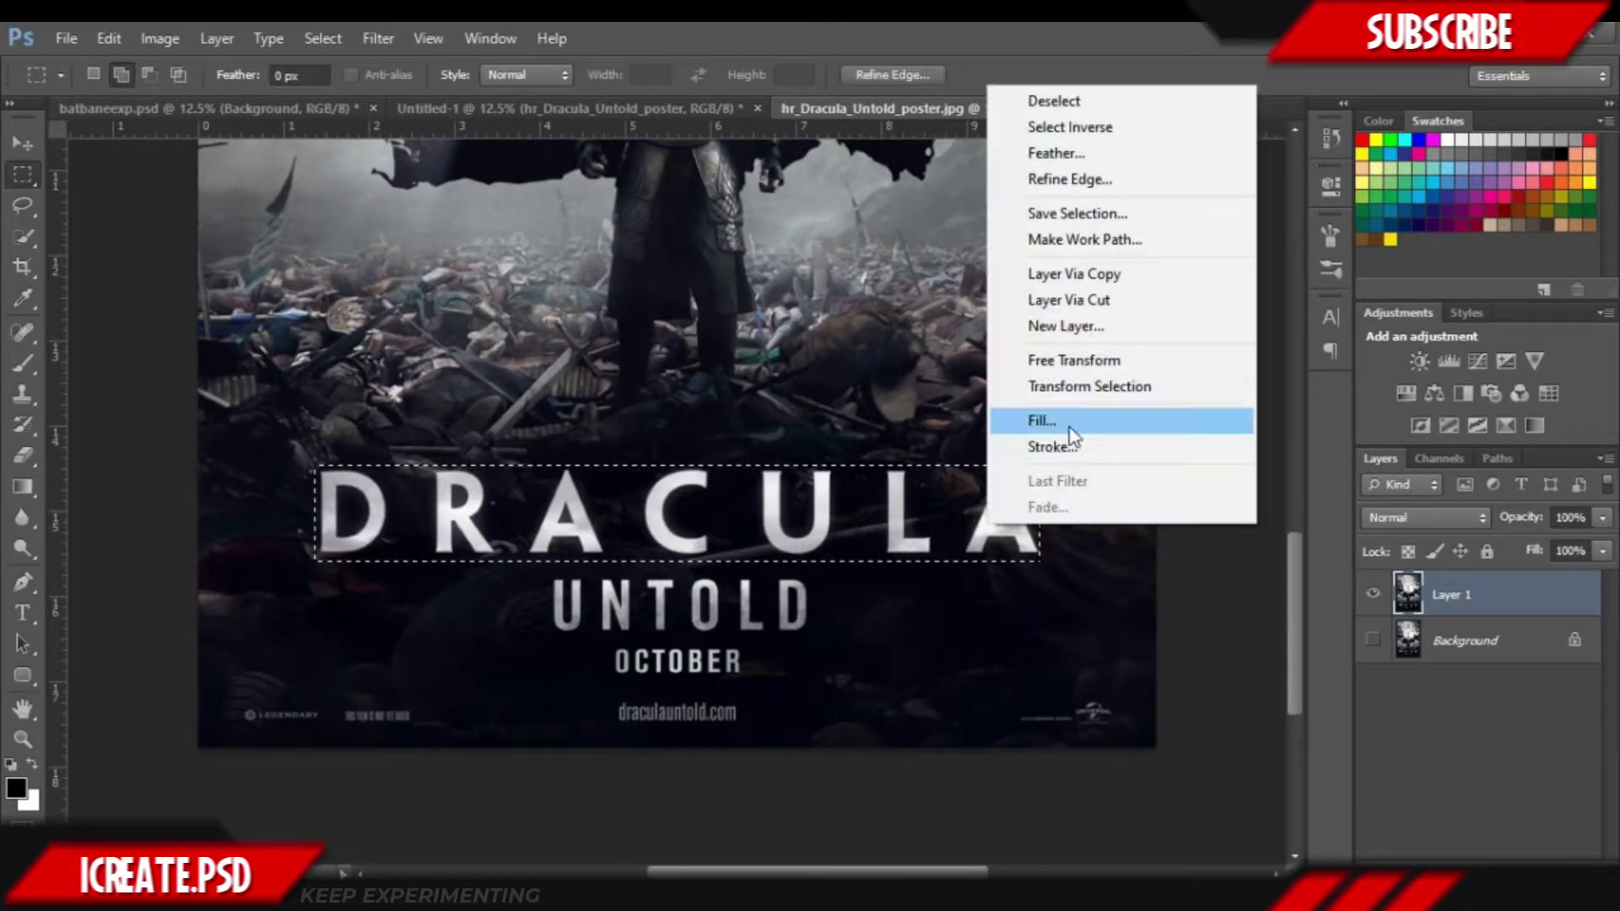
left_click(1078, 418)
key("ctrl+d")
key("ctrl+plus")
key("ctrl+plus")
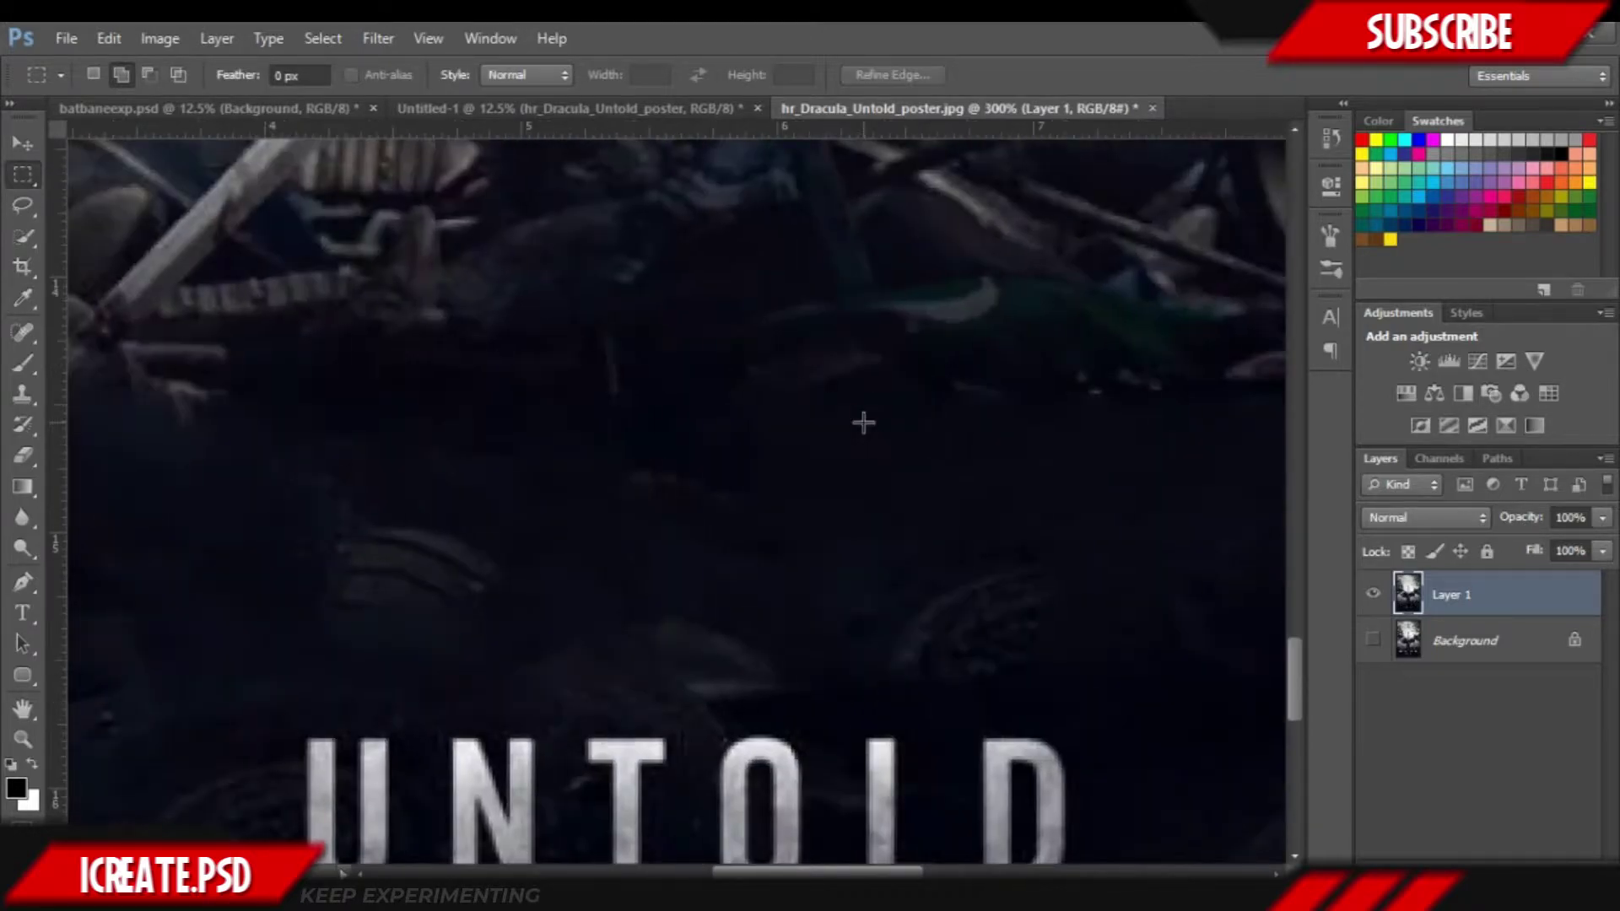
- Outline the man's legs and lower coat with the Lasso and remove them with a Content-Aware fill at 100% opacity
key("ctrl+minus")
scroll(863, 421, "up", 10)
key("l")
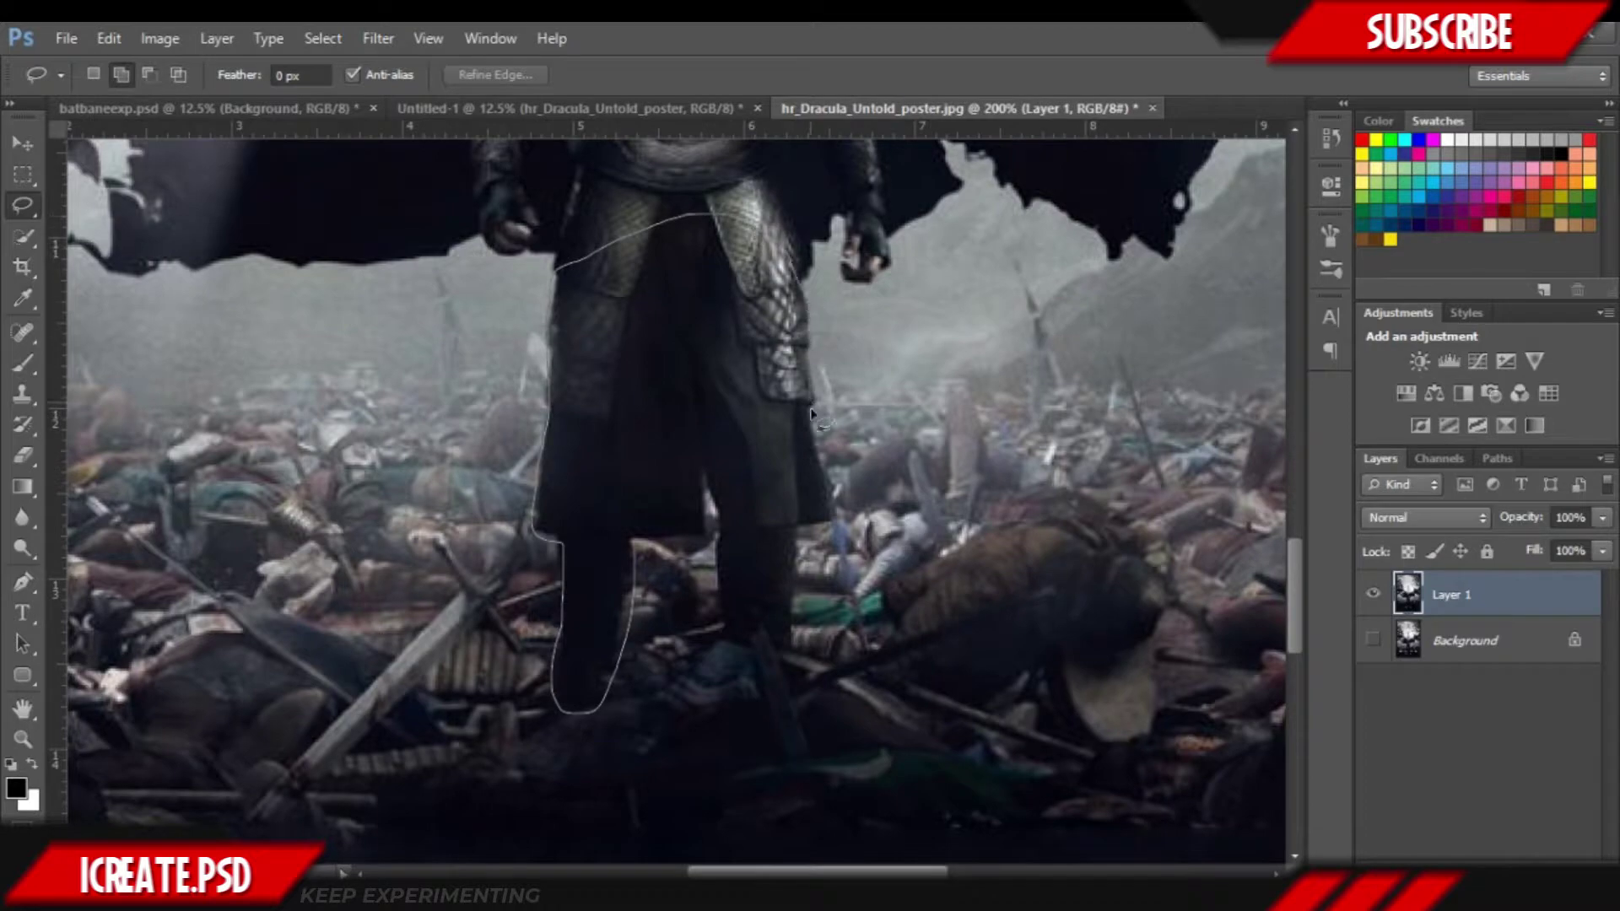
mouse_move(707, 504)
left_mouse_down()
mouse_move(706, 547)
mouse_move(762, 419)
mouse_move(767, 573)
mouse_move(779, 369)
left_mouse_up()
key("ctrl+plus")
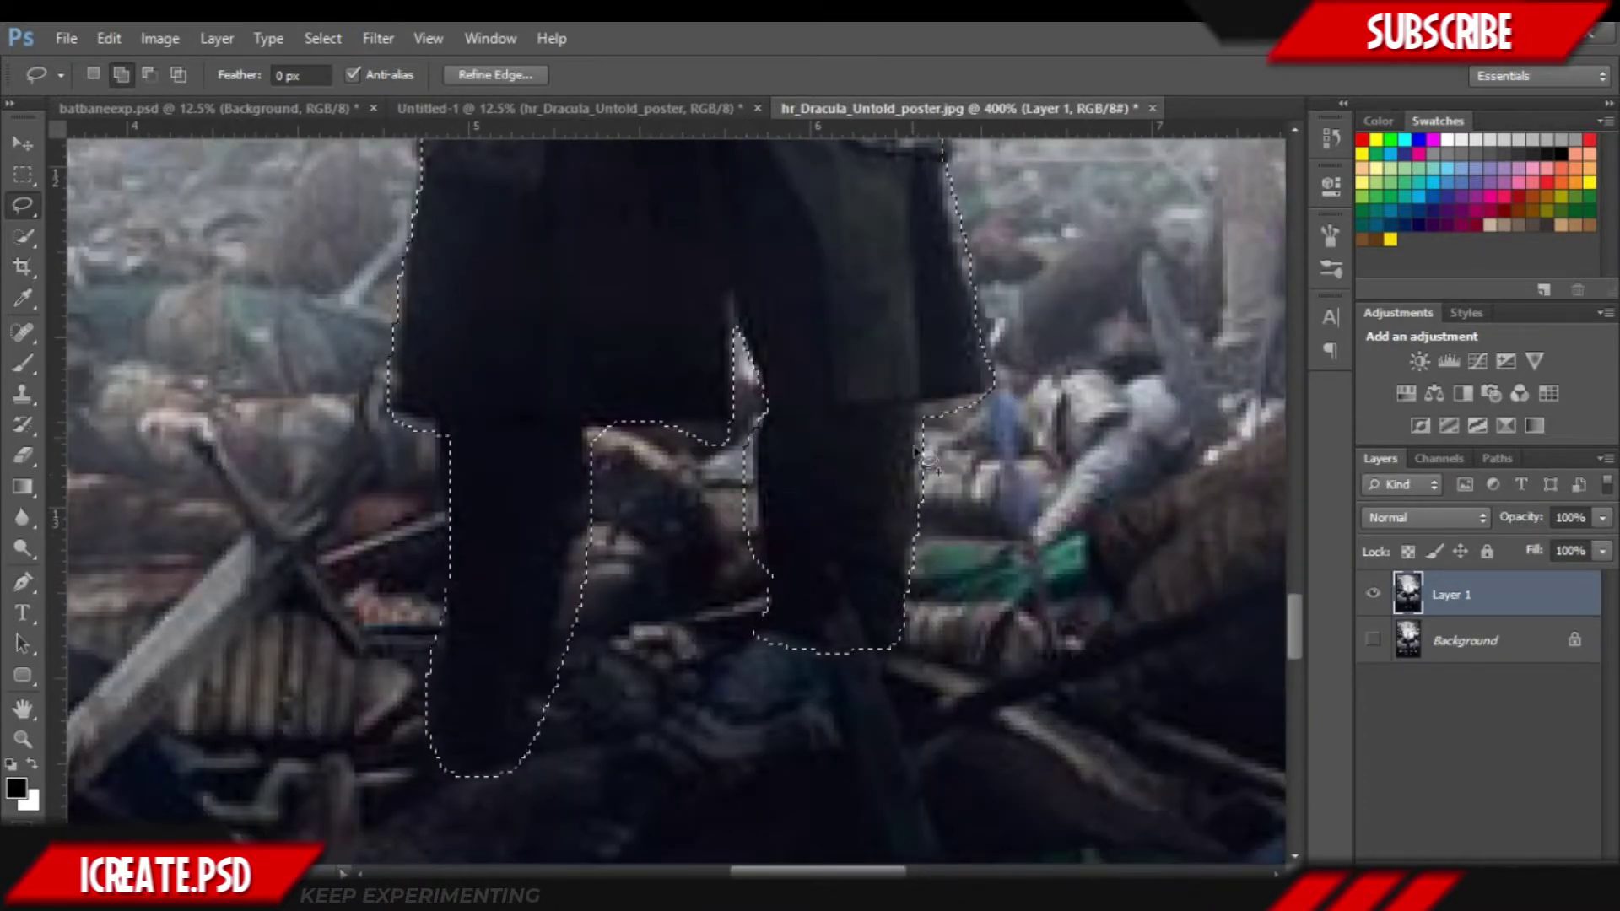
key("ctrl+minus")
key("ctrl+minus")
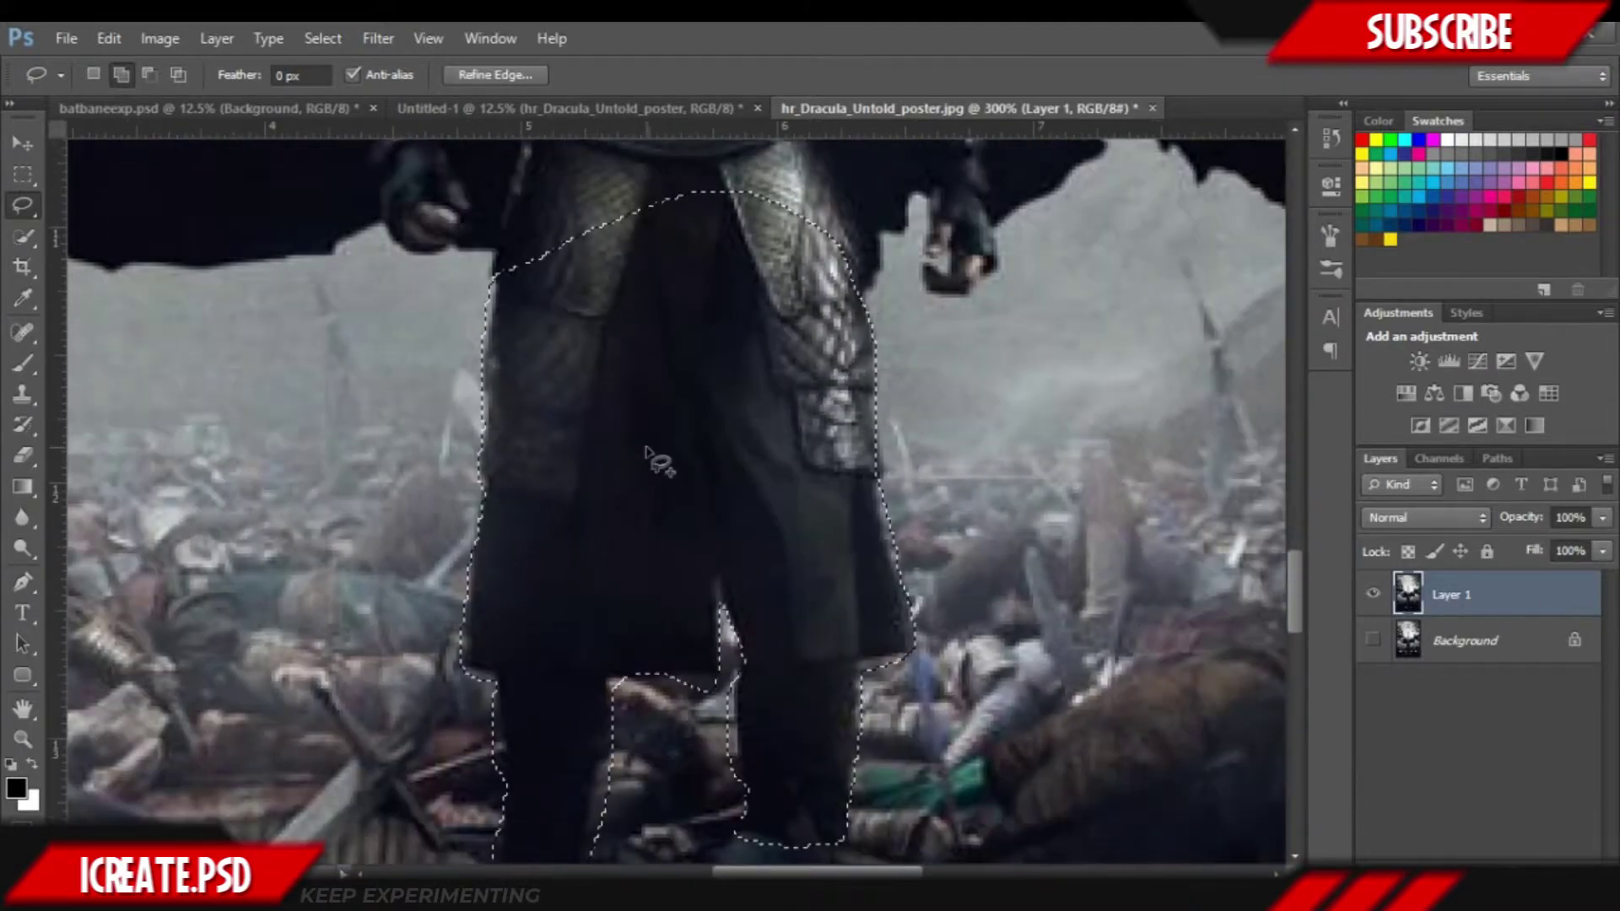
right_click(650, 447)
left_click(836, 780)
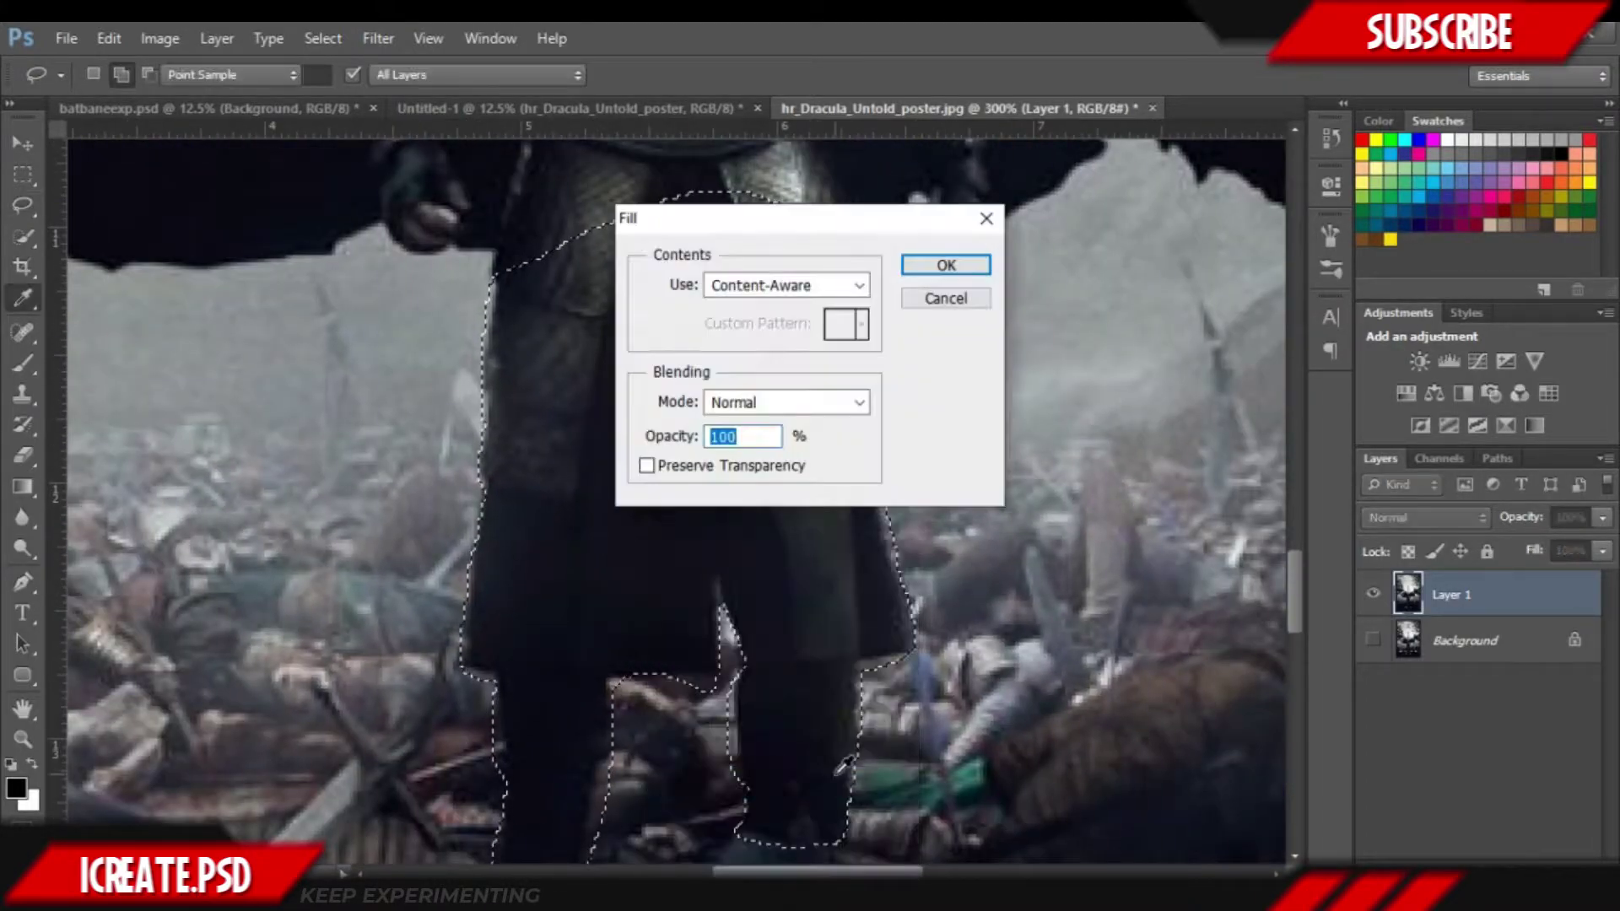
key("Return")
key("ctrl+0")
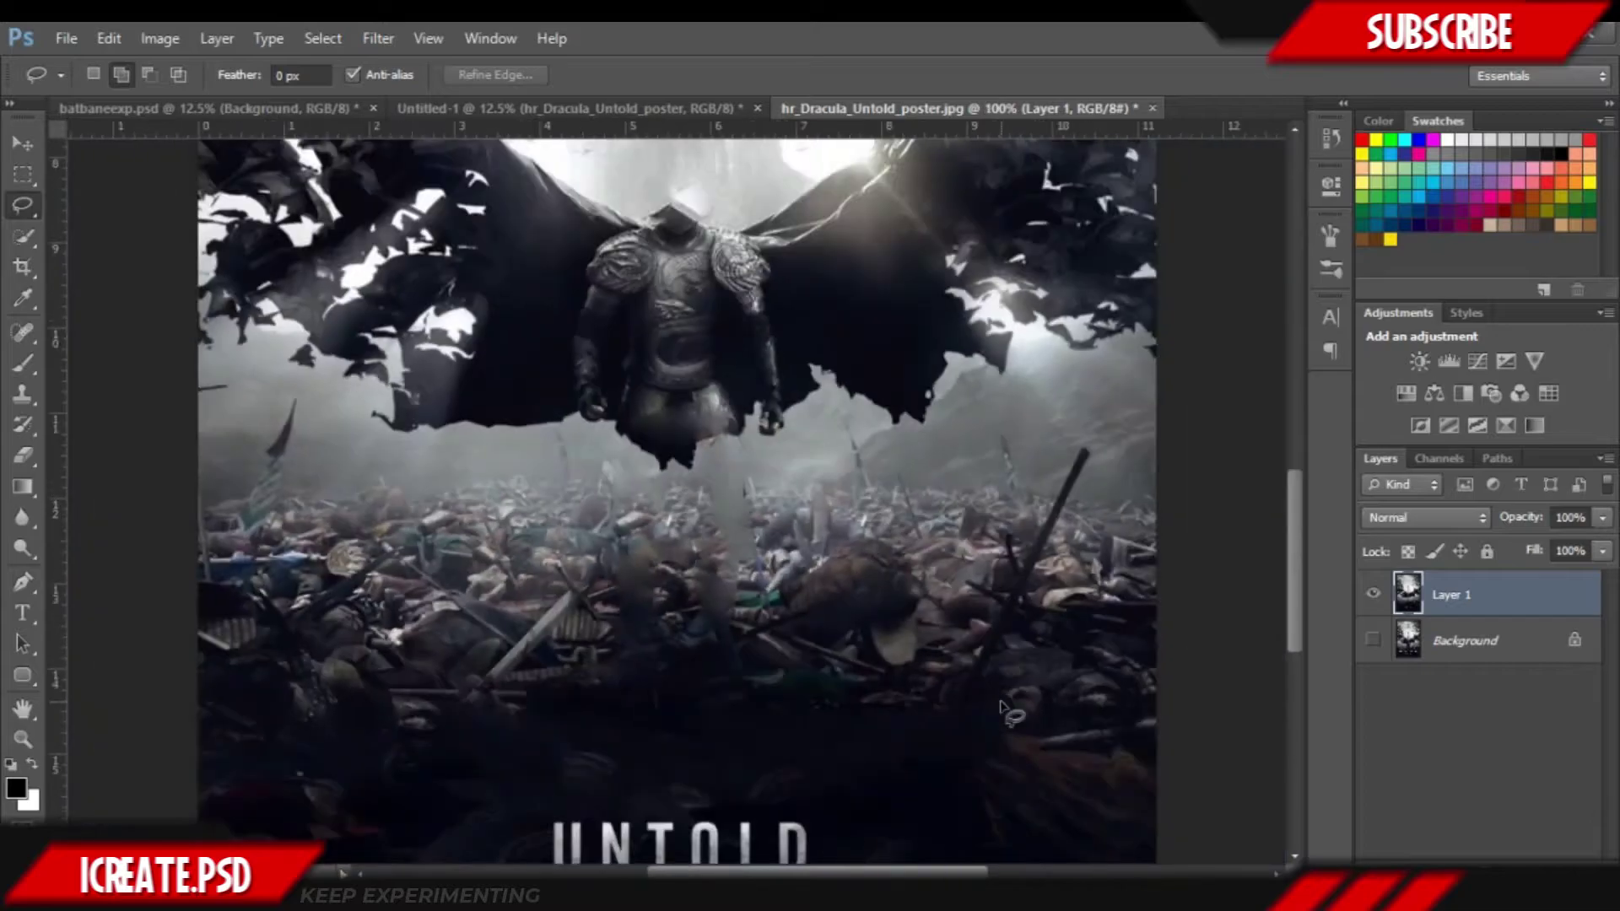
- Duplicate the retouched Layer 1, keep only the copy visible and open the Oil Paint filter on it
key("ctrl+j")
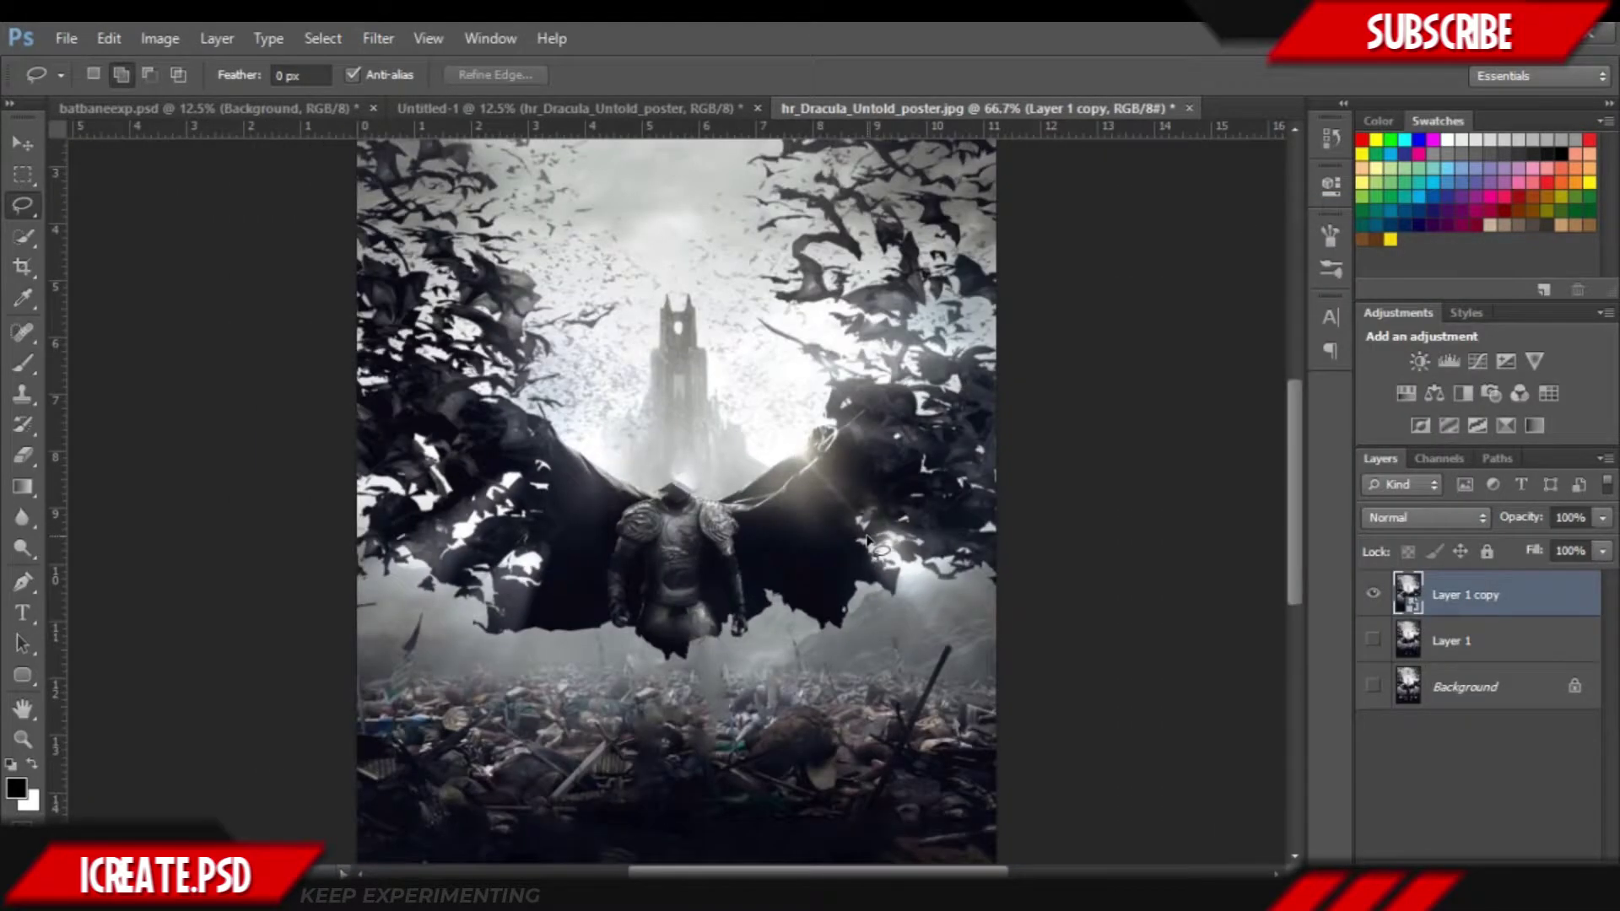
key("v")
left_click(378, 38)
left_click(488, 215)
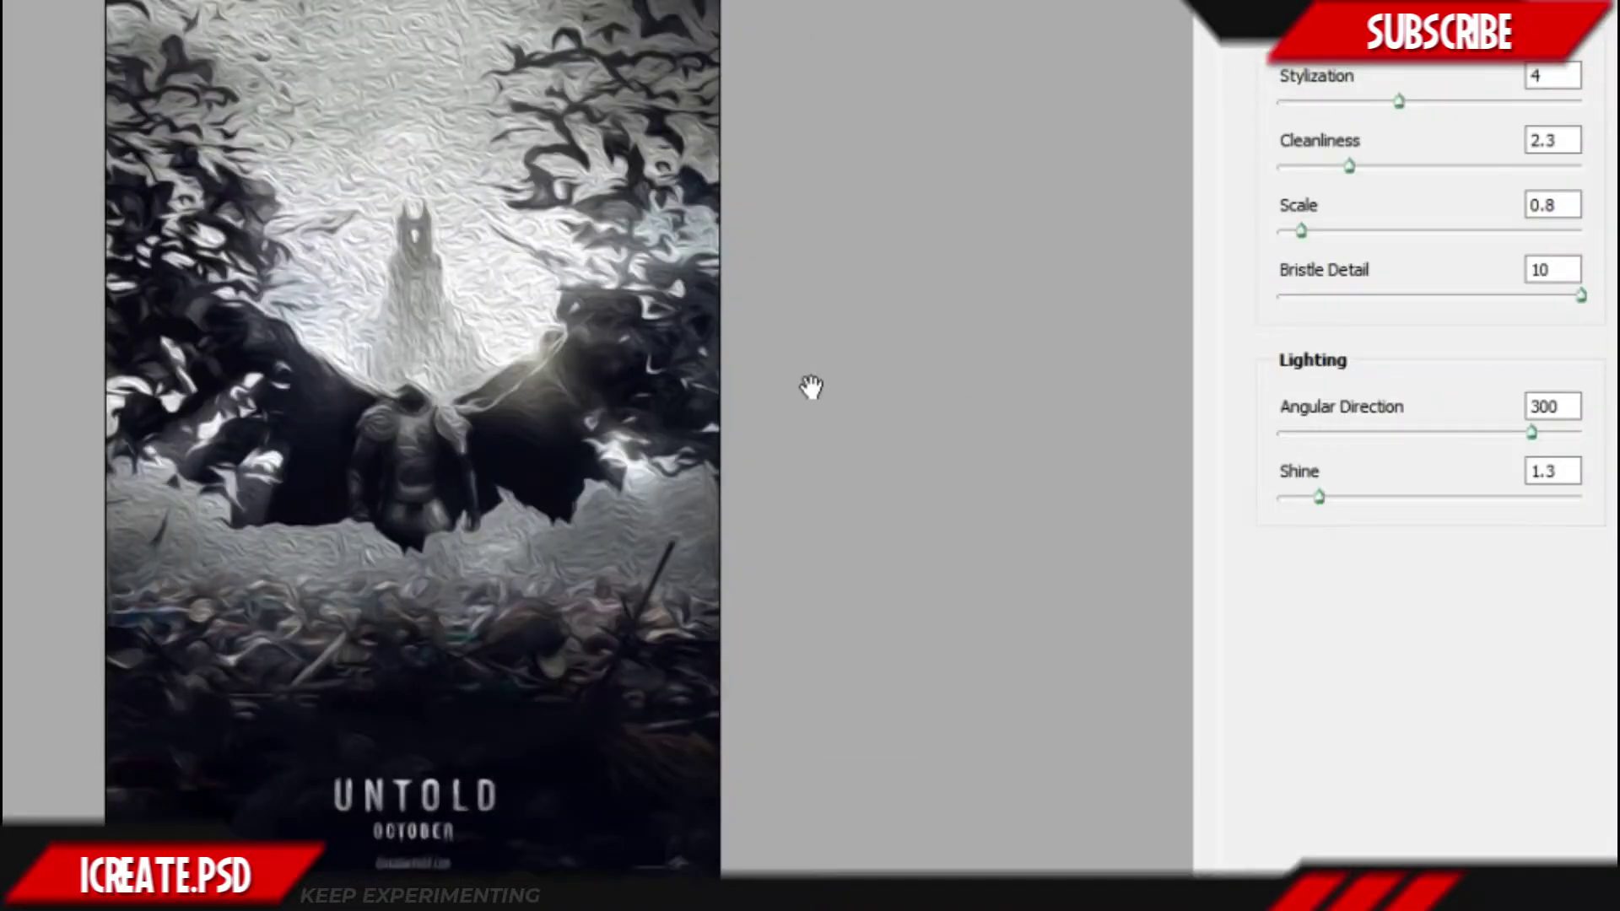
- Set the Oil Paint Angular Direction, Shine and Bristle Detail to 0 and the Scale to 0.1
key("ctrl+plus")
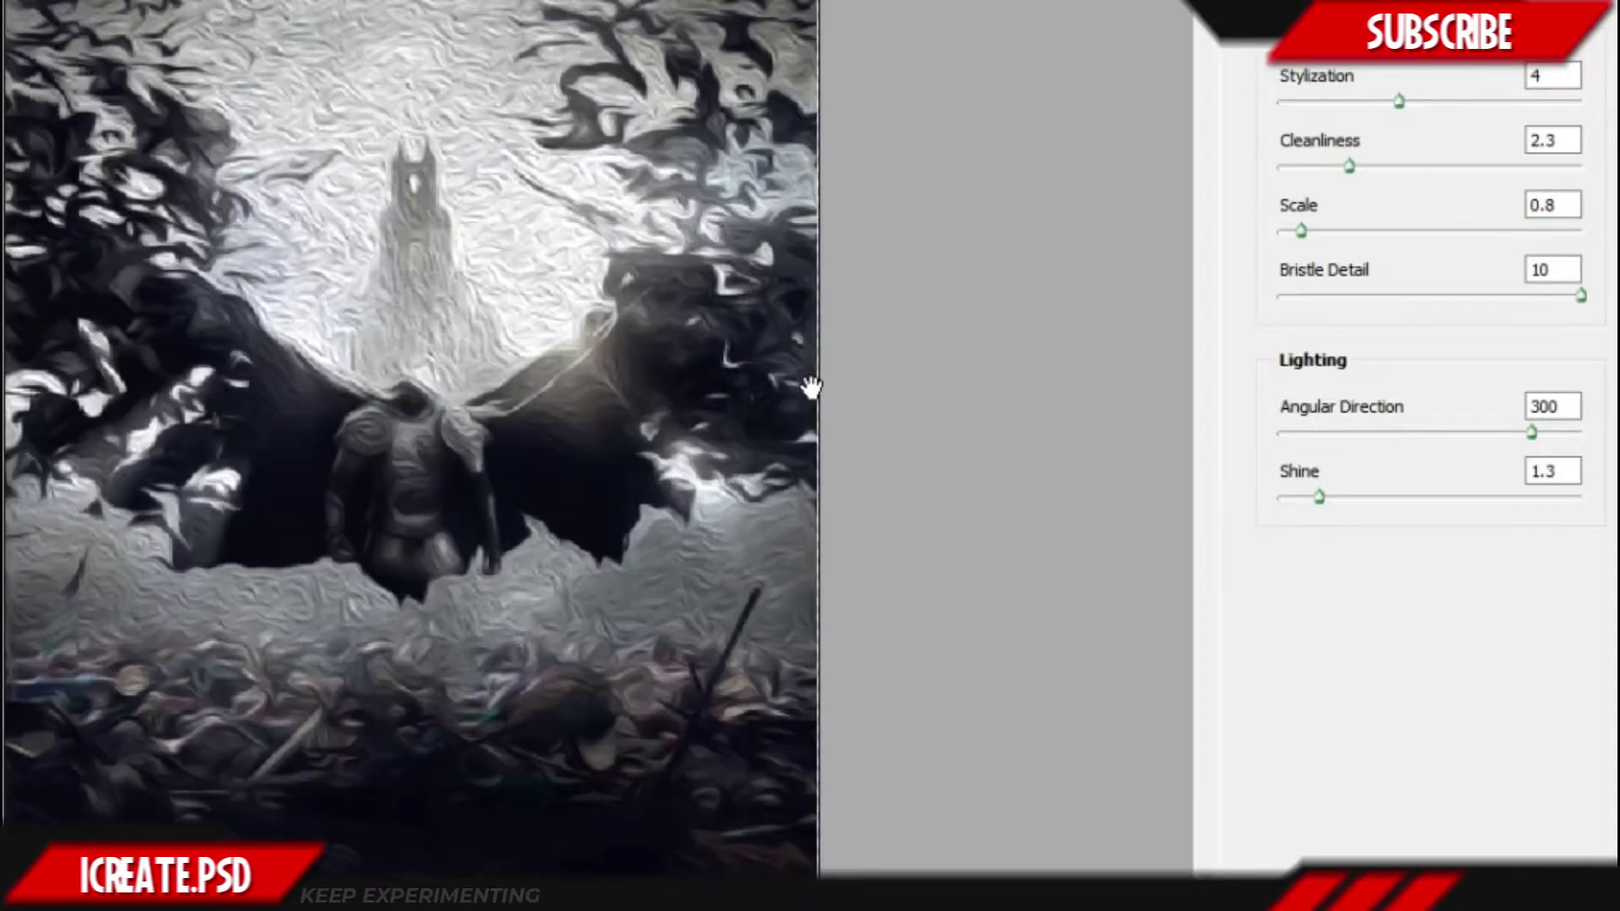
scroll(955, 448, "up", 1)
left_click_drag(1531, 431, 1172, 455)
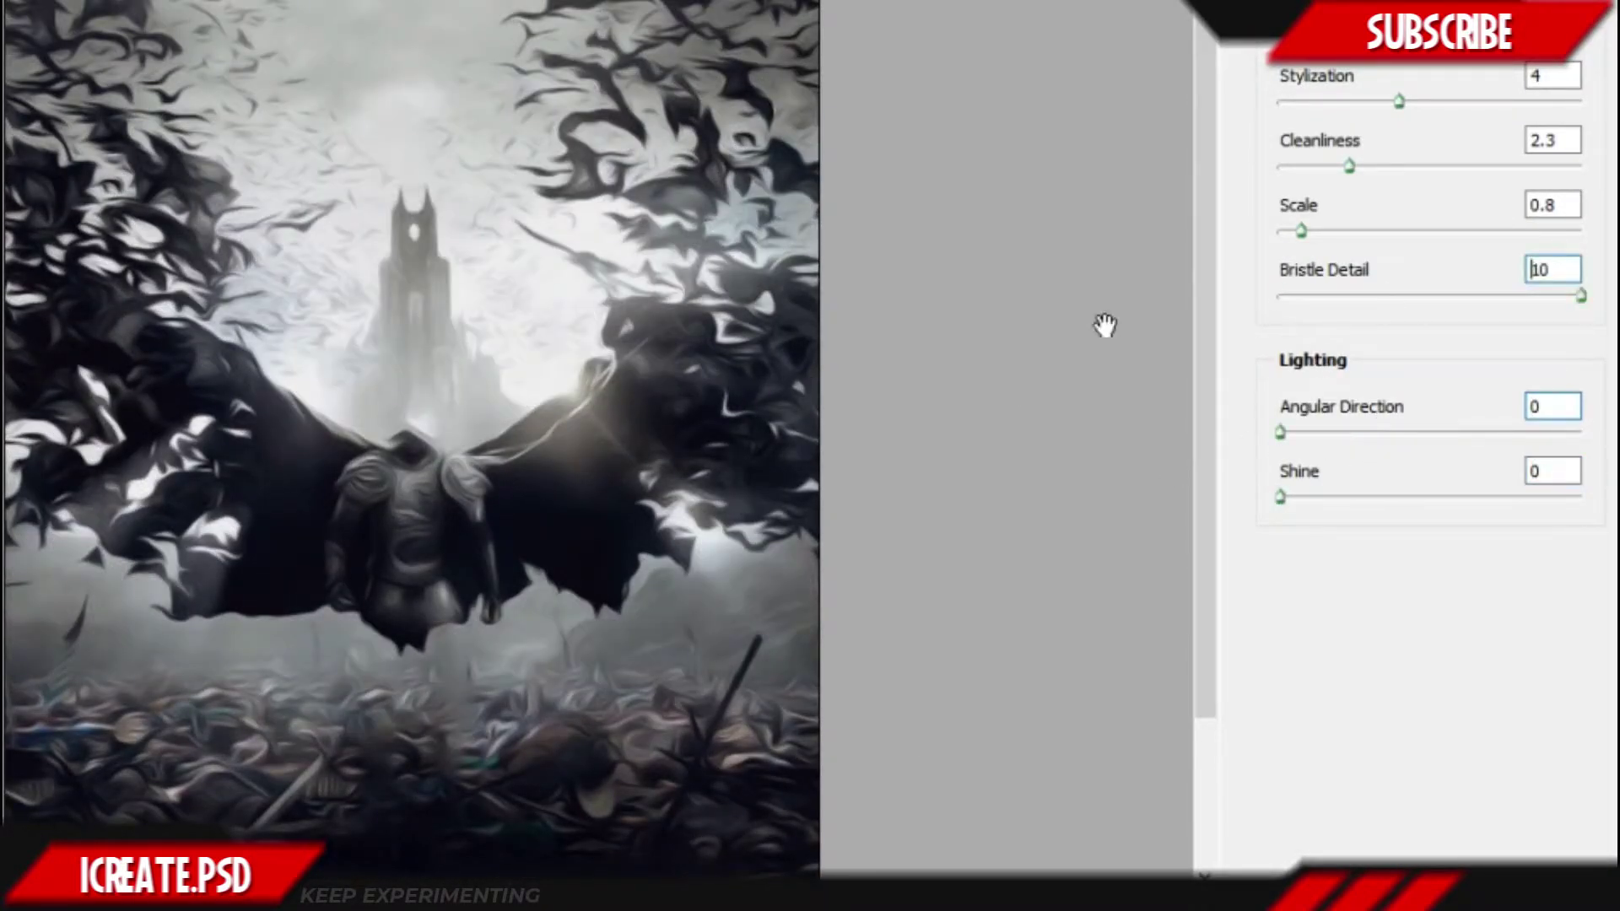
left_click_drag(1457, 294, 1223, 307)
key("ctrl+plus")
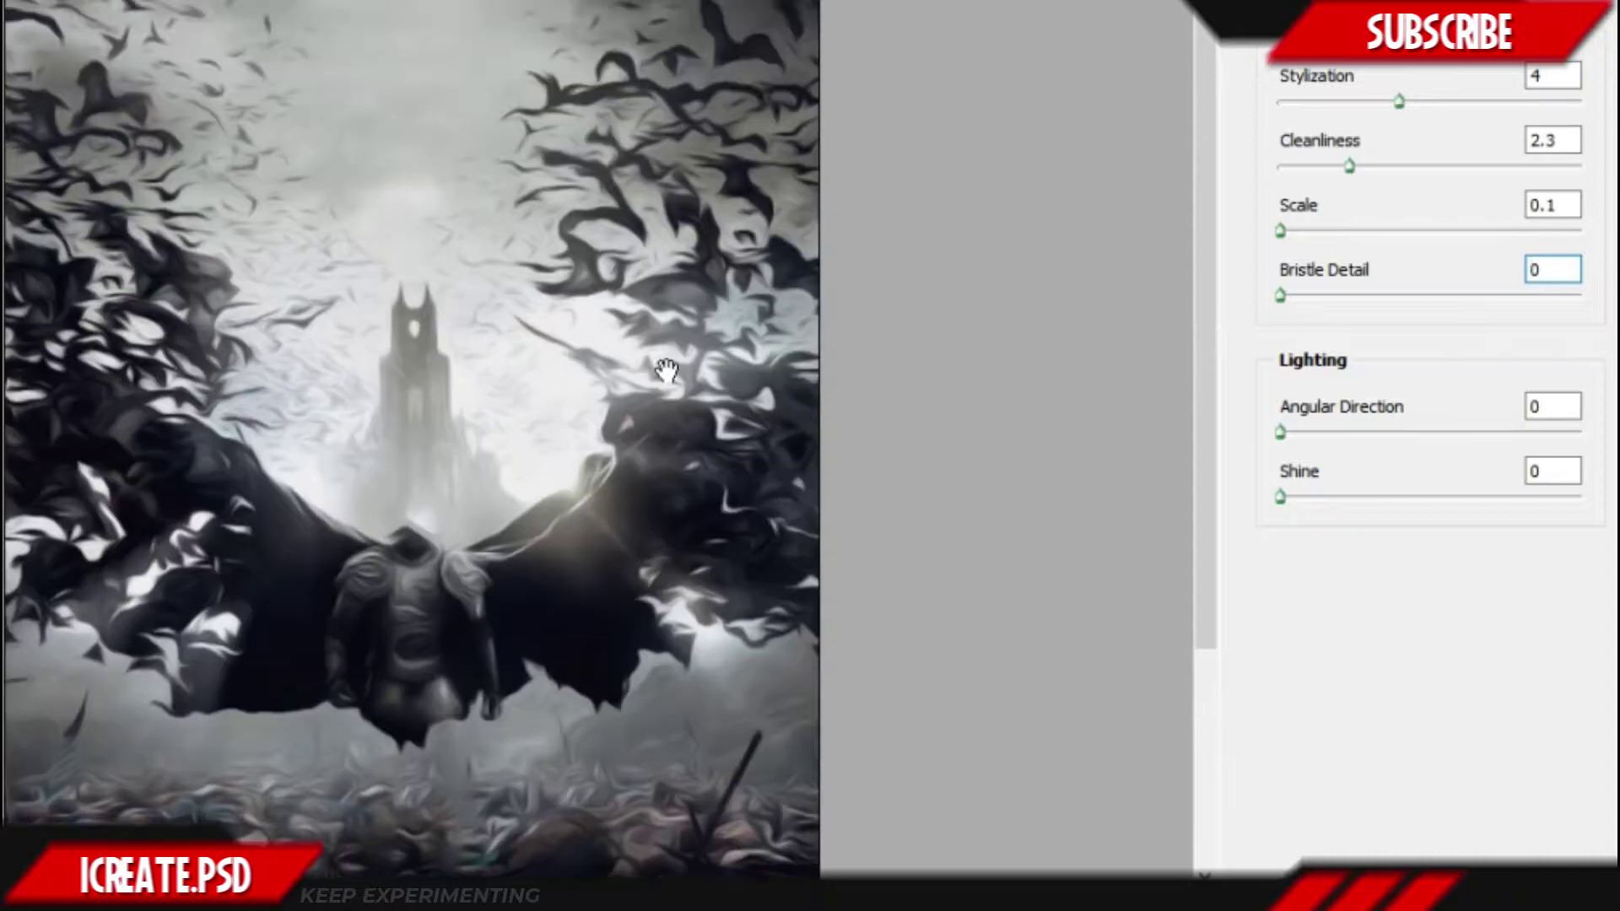
- Adjust the Oil Paint Stylization, set its Cleanliness to 0.25 and apply the filter to the layer copy
scroll(666, 371, "up", 2)
scroll(667, 372, "down", 1)
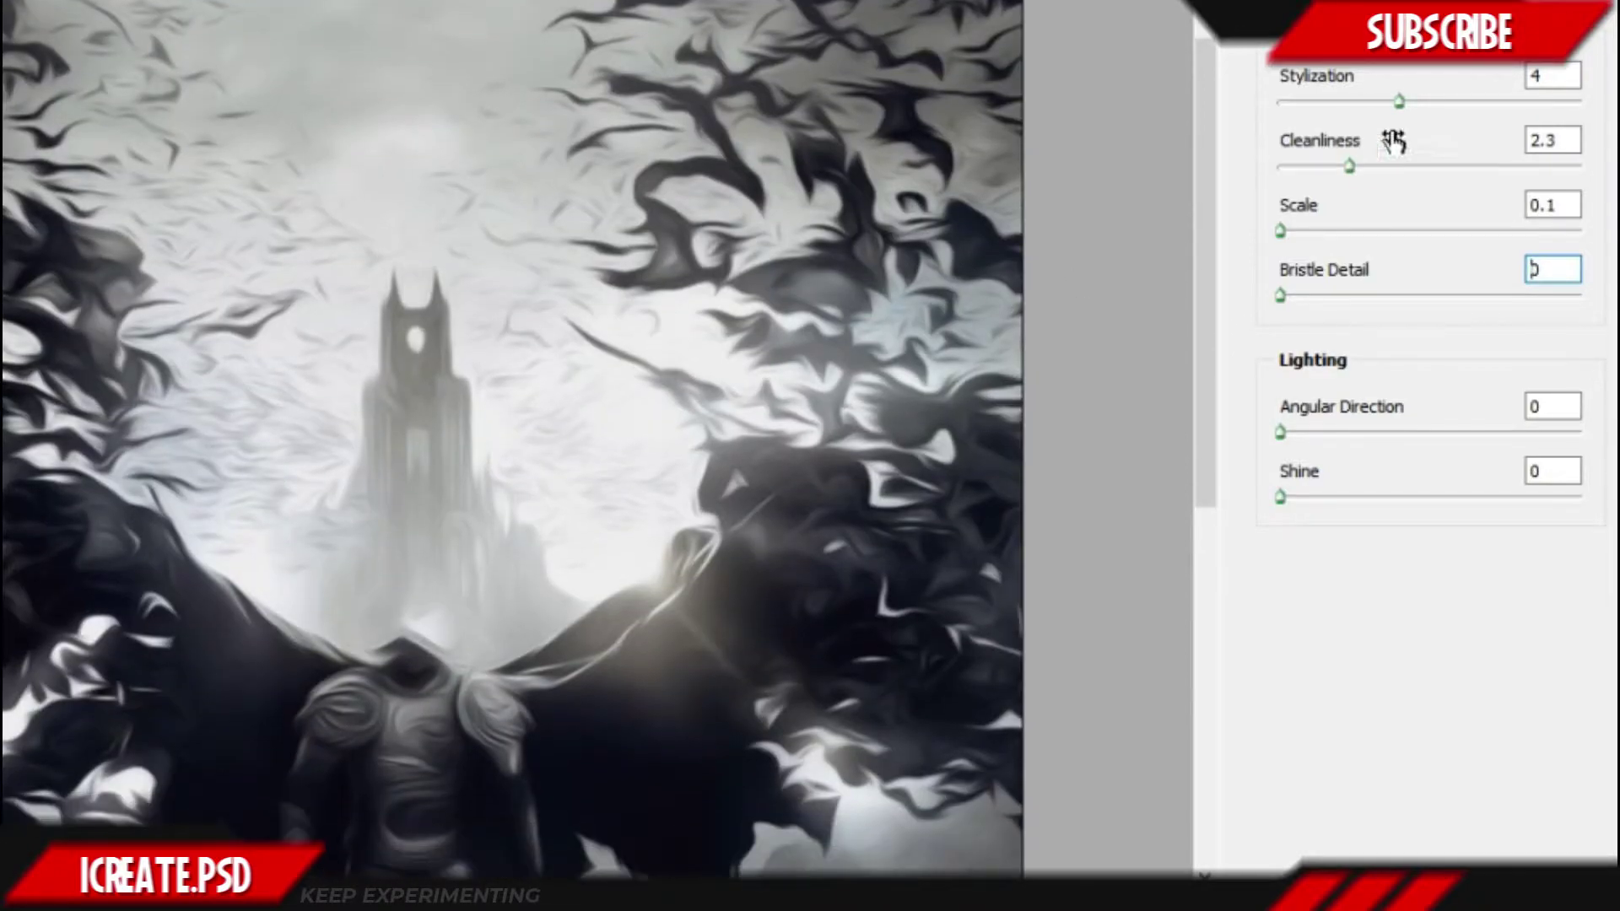
left_click(1398, 105)
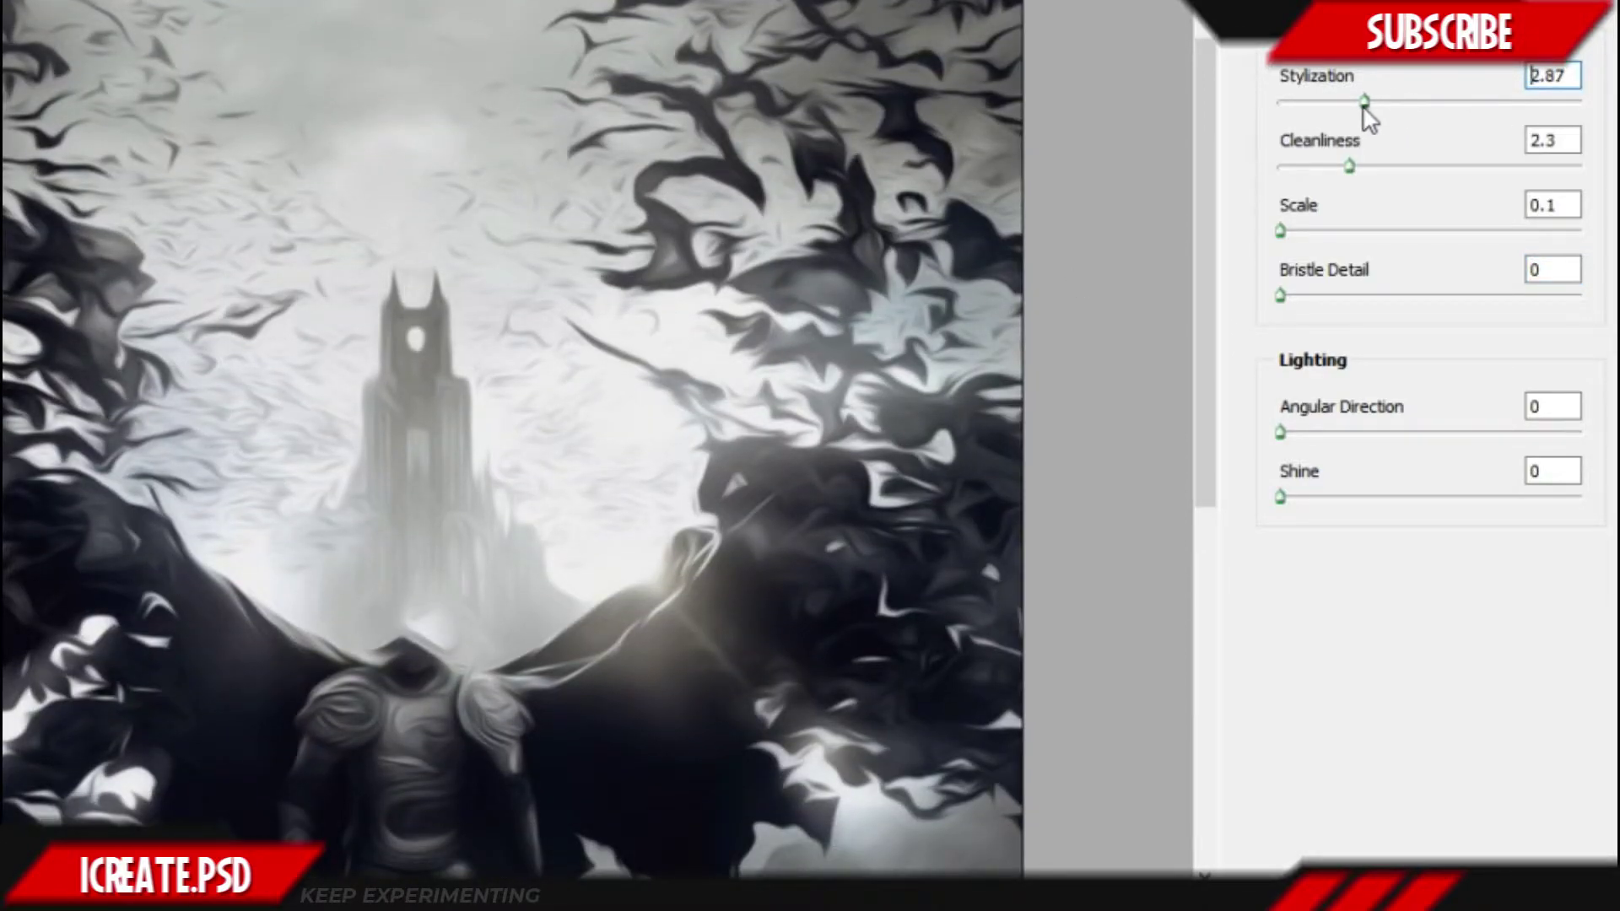
left_click_drag(1351, 167, 1539, 168)
left_click_drag(1405, 169, 1300, 180)
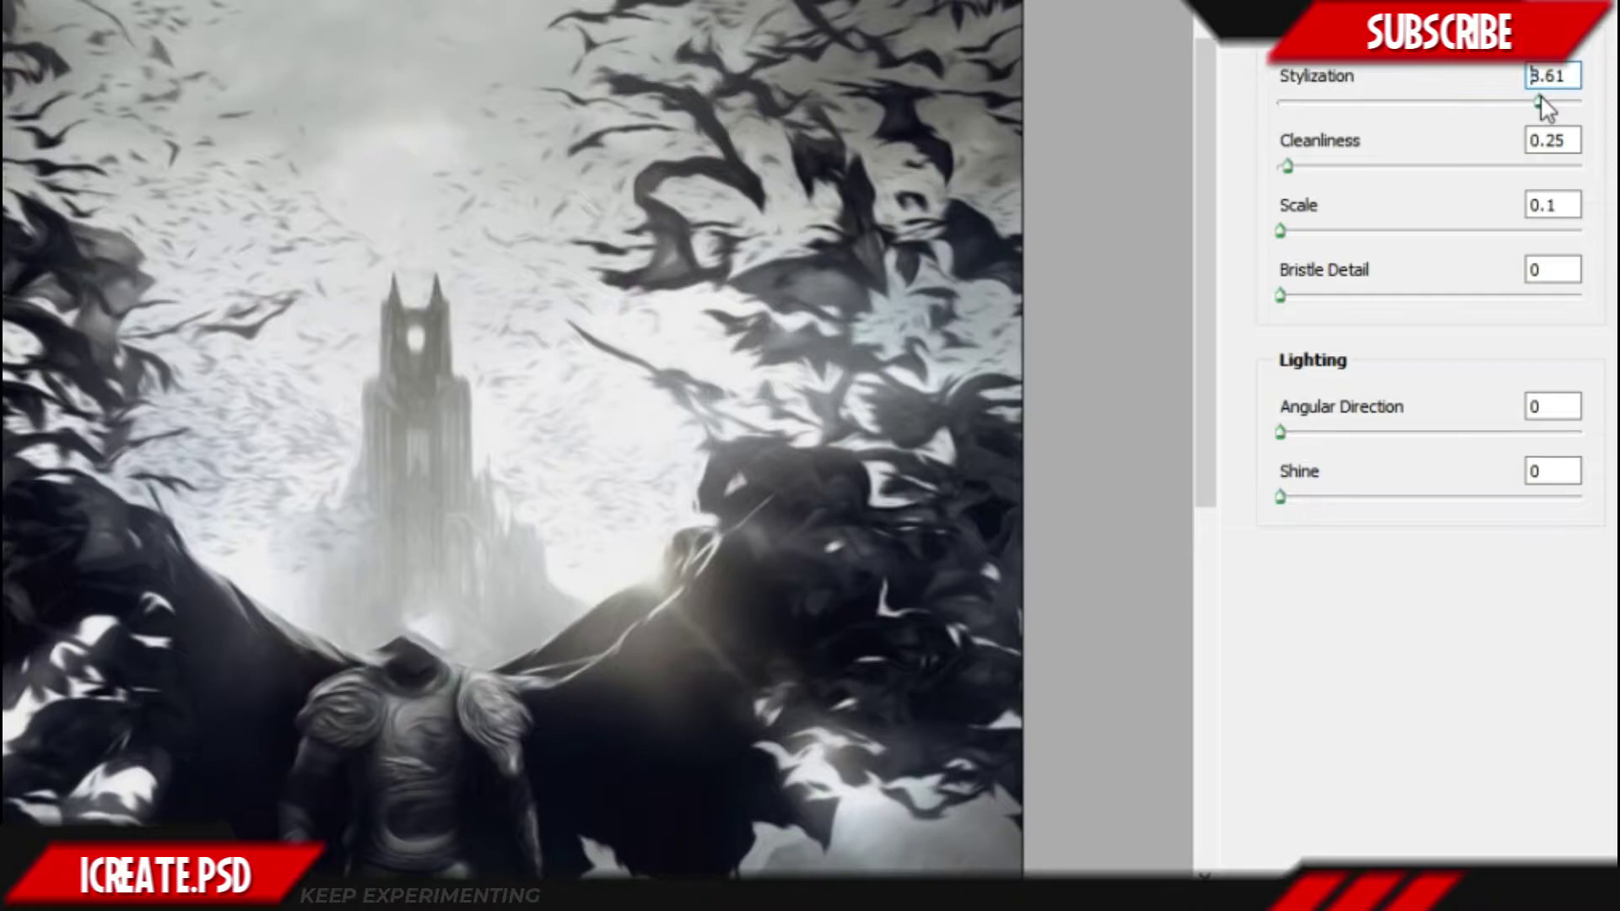
left_click_drag(1447, 102, 1373, 114)
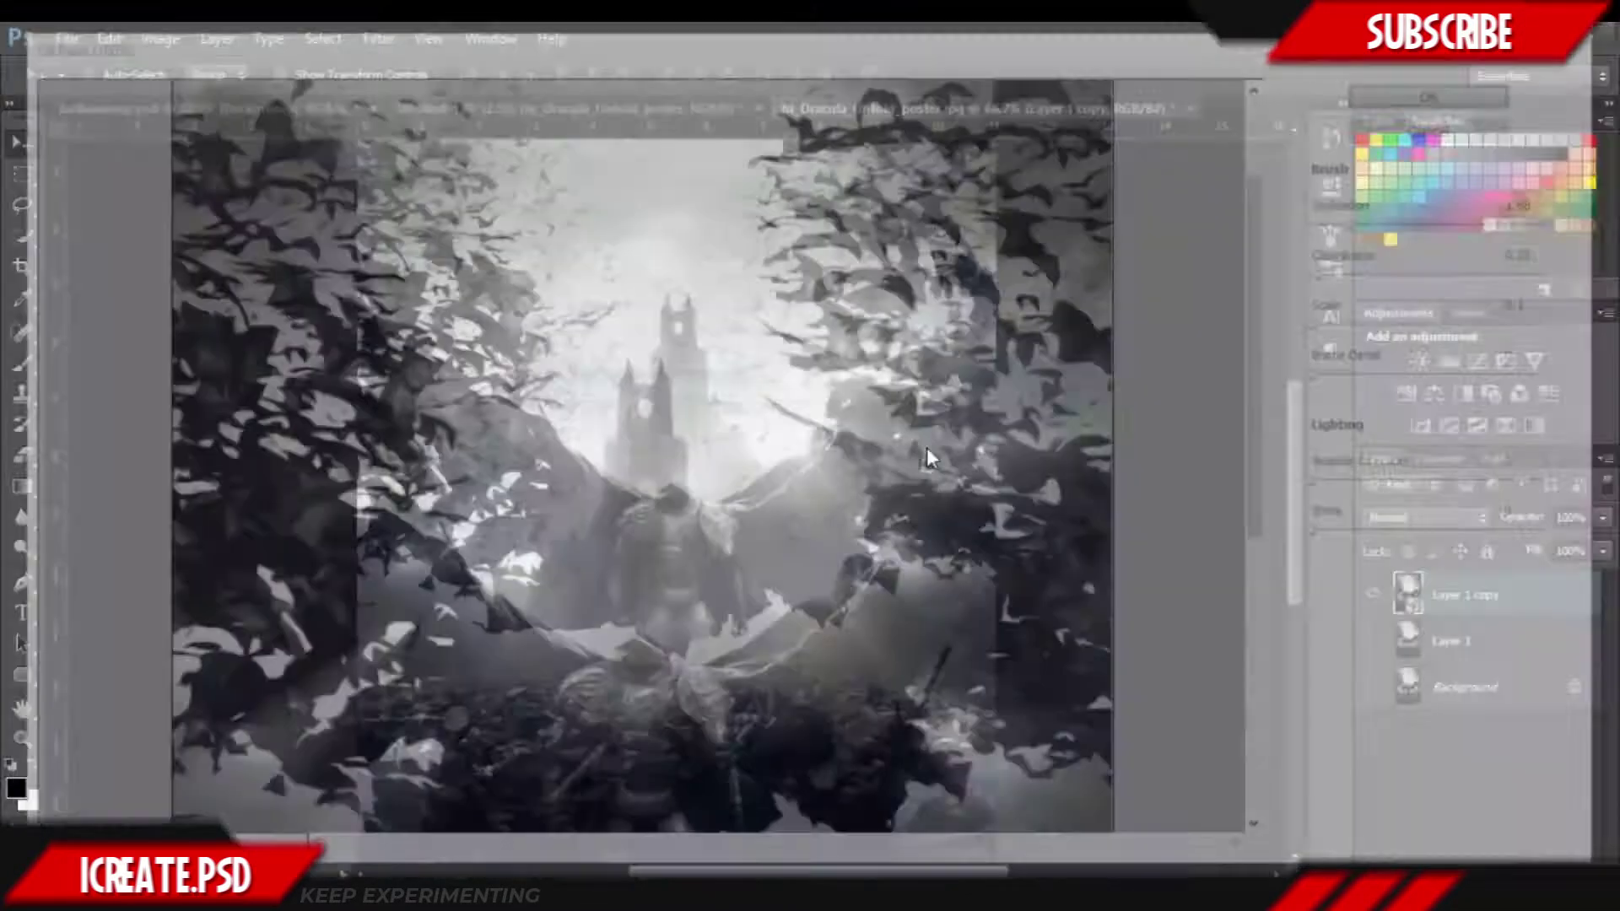
- Inspect the oil-paint effect up close on the armour, the coat's lower edge and the battlefield foreground
key("ctrl+1")
scroll(928, 460, "up", 1)
scroll(926, 457, "down", 3)
key("ctrl+plus")
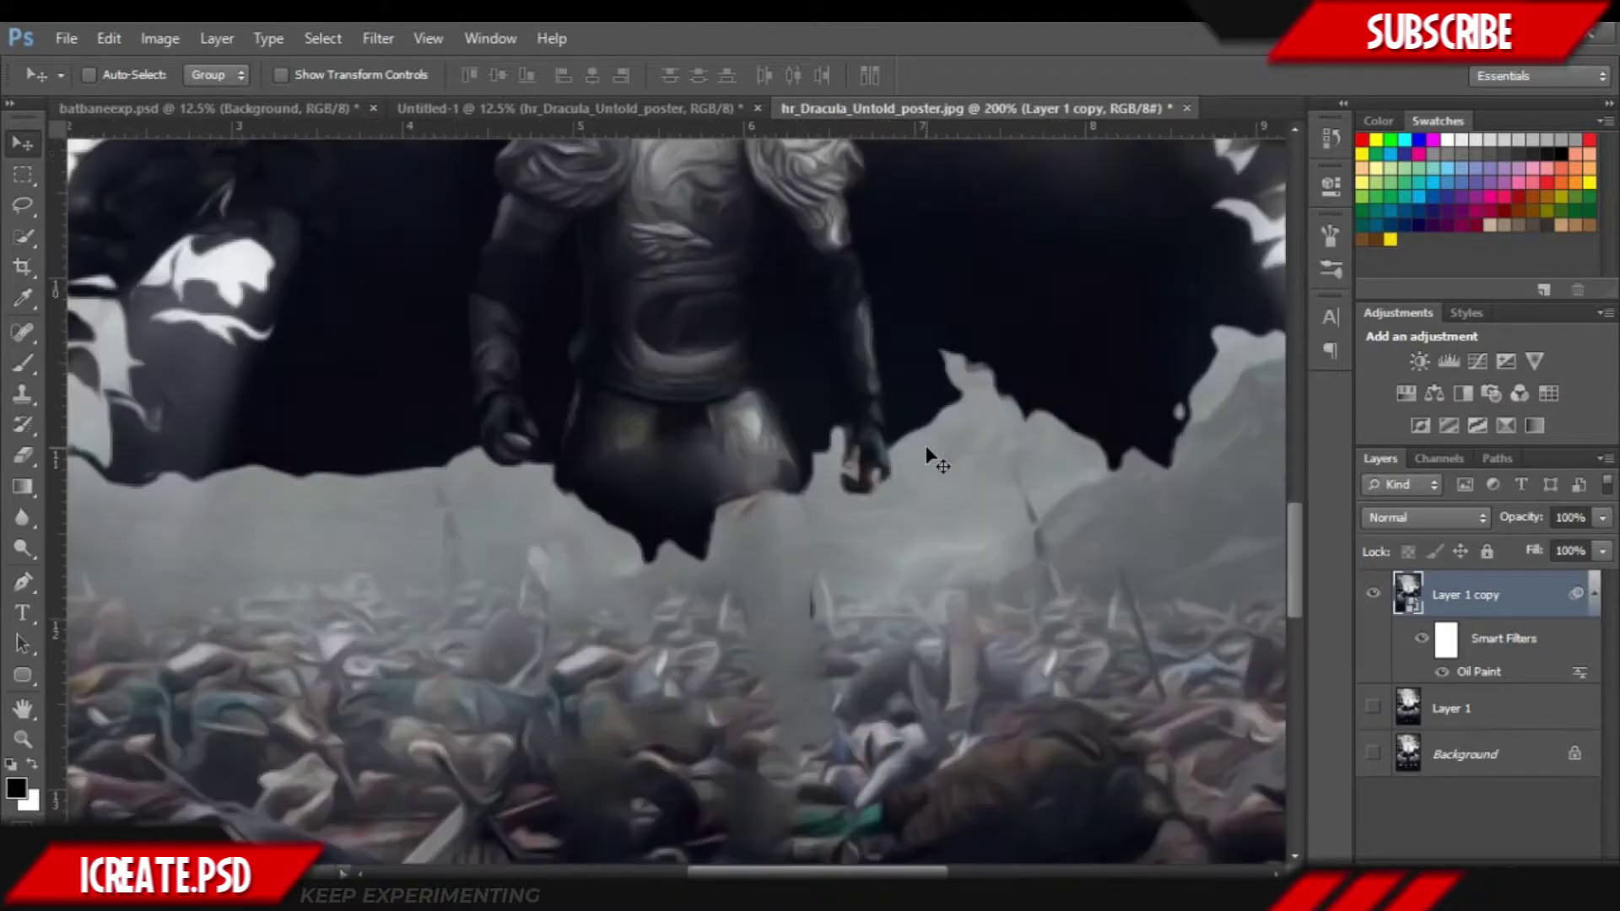
key("ctrl+minus")
scroll(926, 458, "up", 6)
key("ctrl+plus")
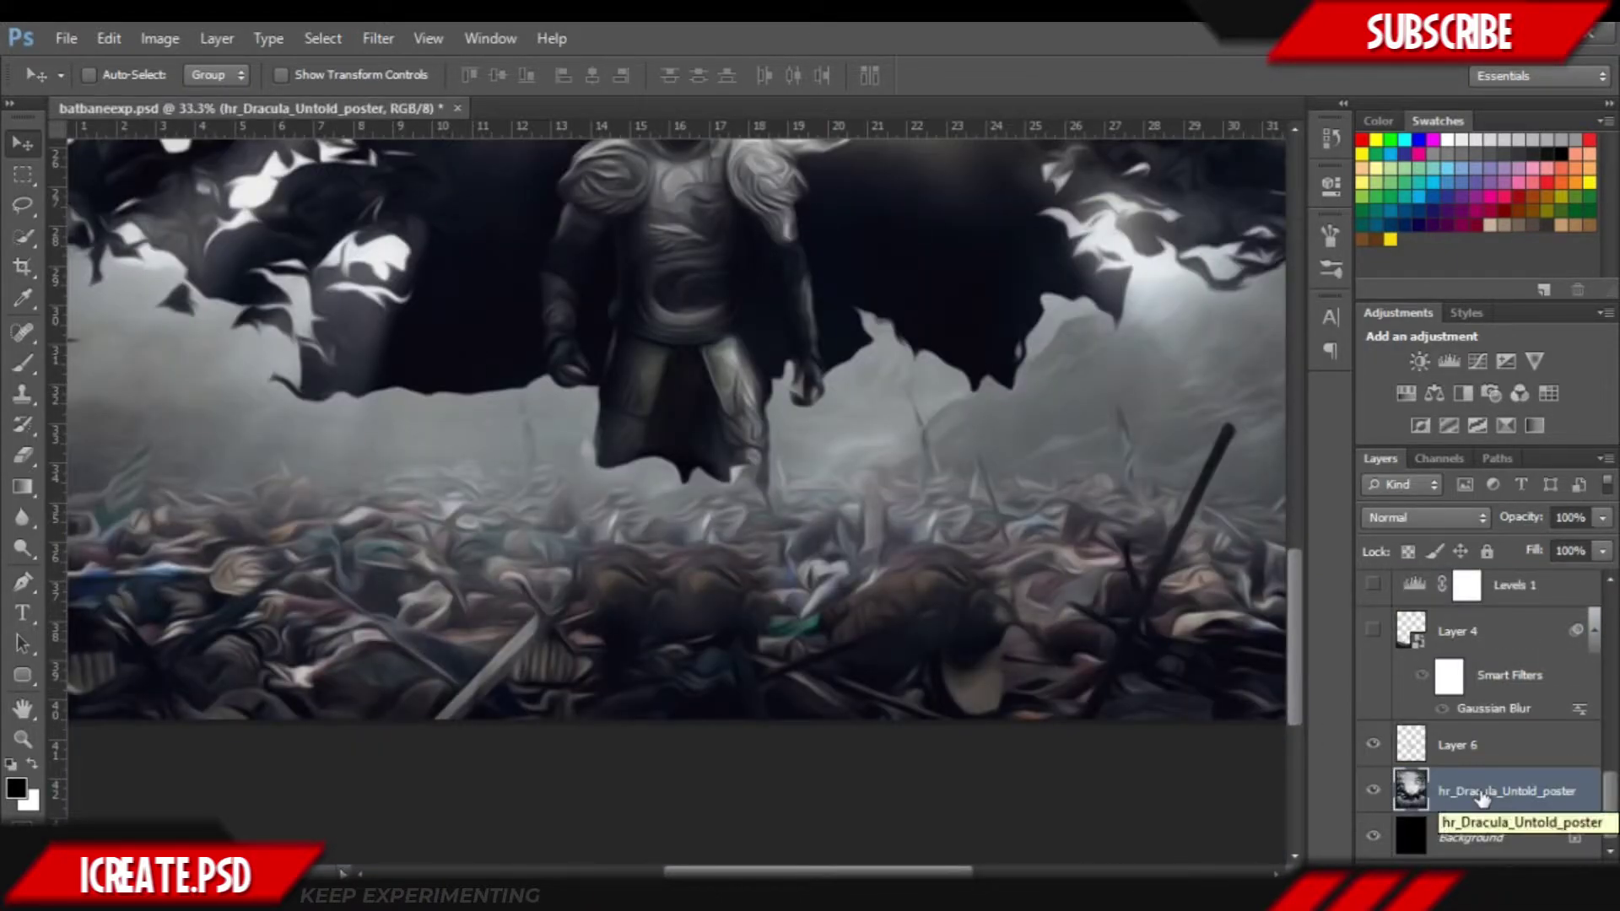
- Outline the battlefield strip at the bottom of the hr_Dracula_Untold_poster layer with the Lasso and copy it to a new layer
key("ctrl+minus")
key("l")
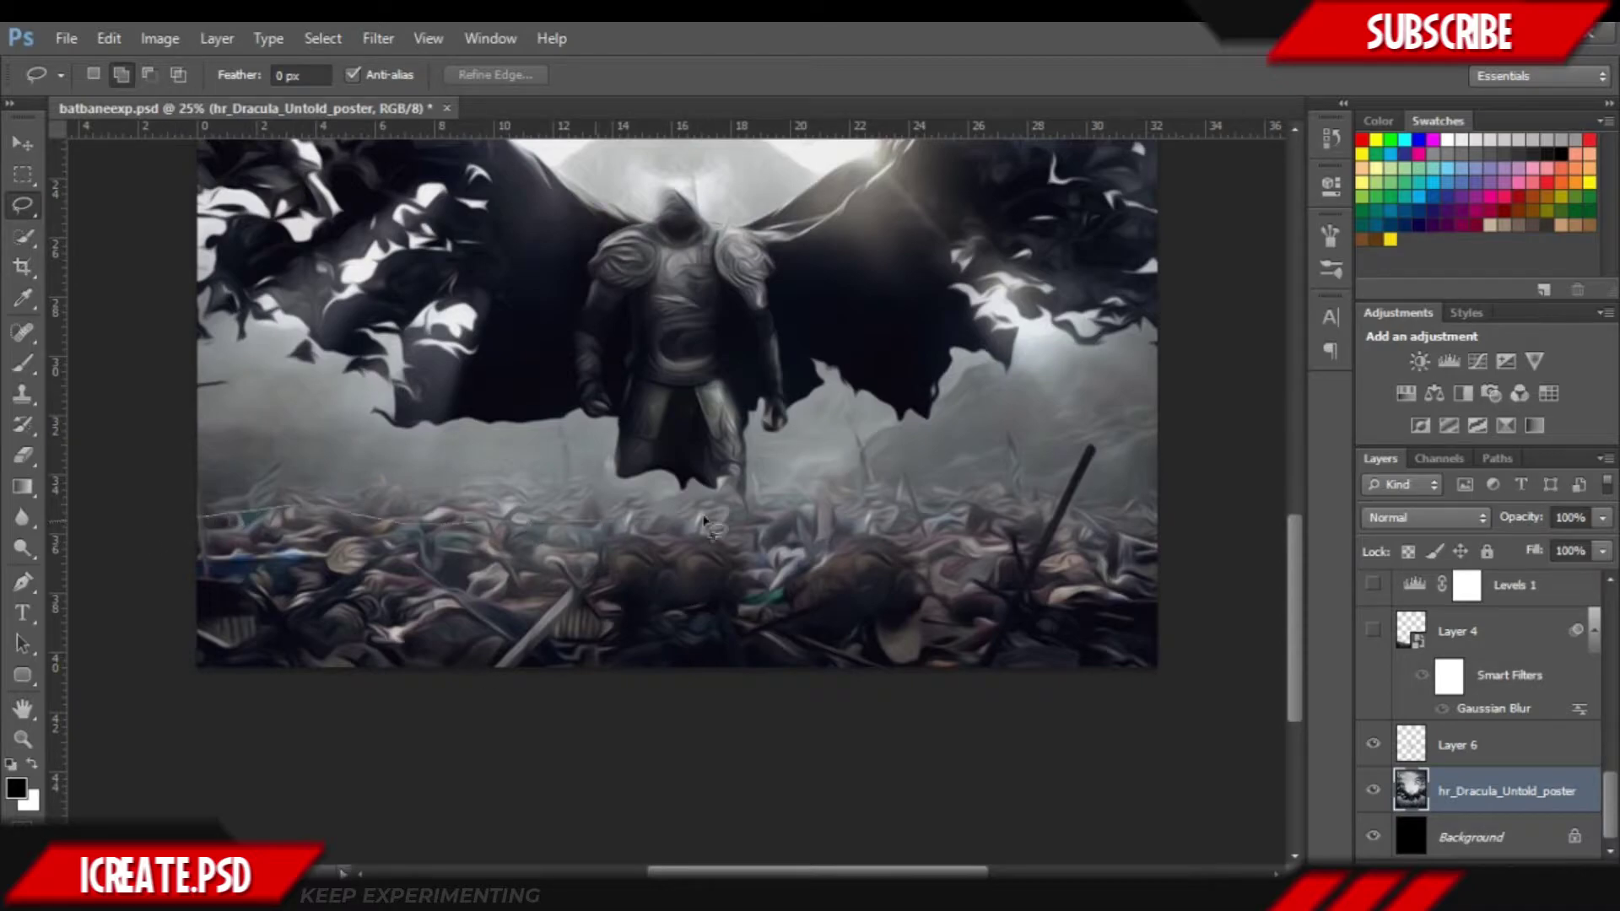
mouse_move(1181, 633)
left_mouse_down()
mouse_move(84, 783)
mouse_move(194, 516)
left_mouse_up()
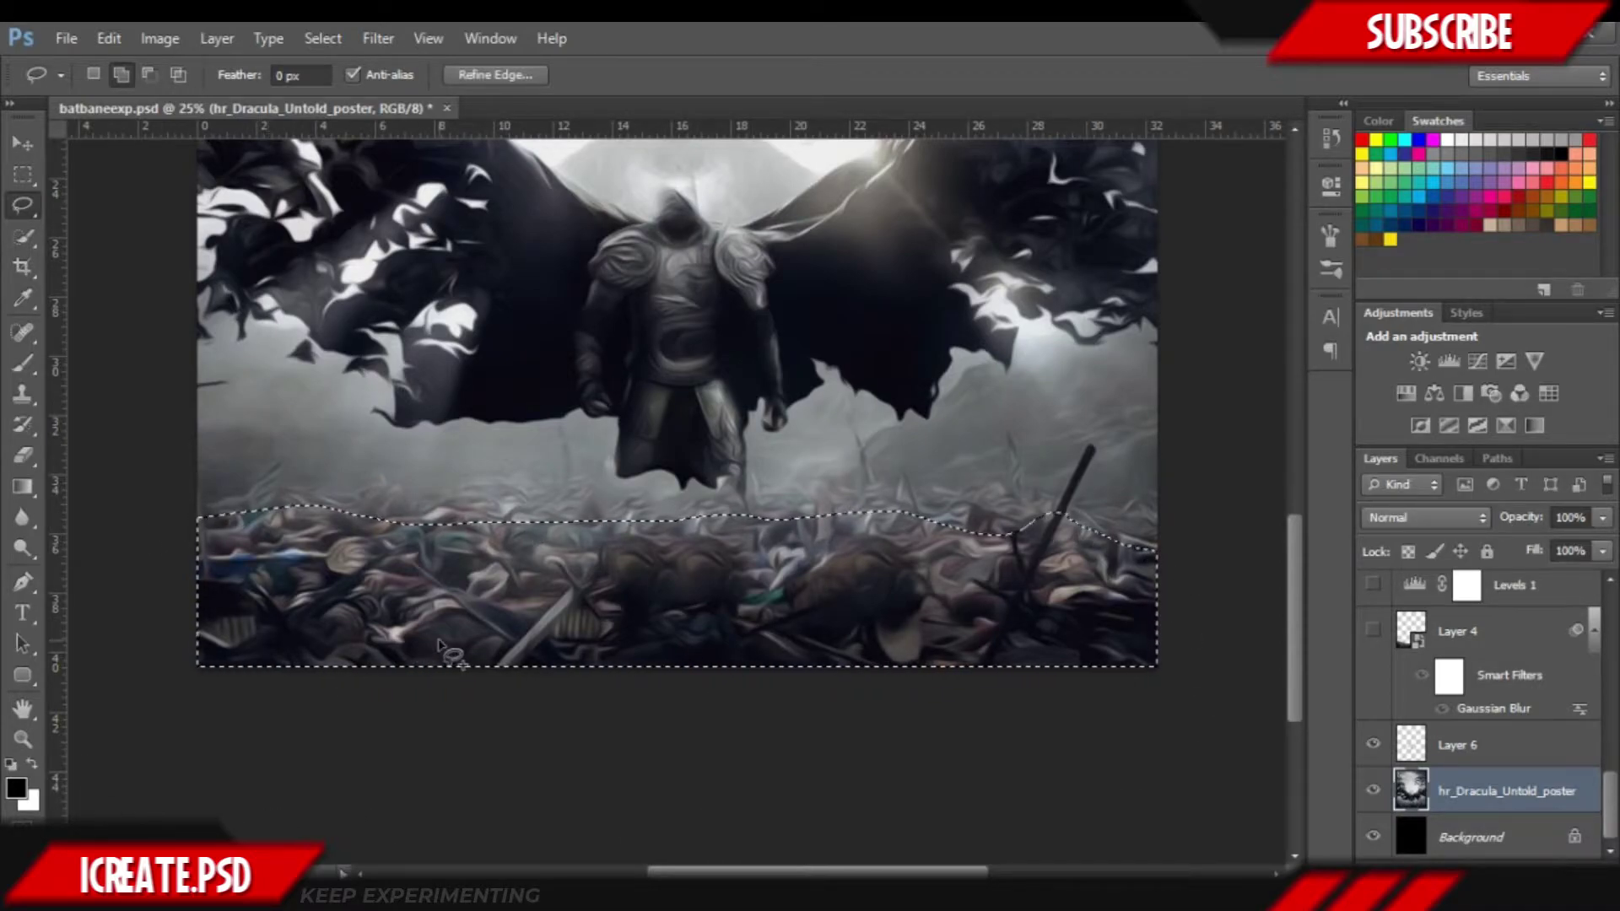
right_click(440, 202)
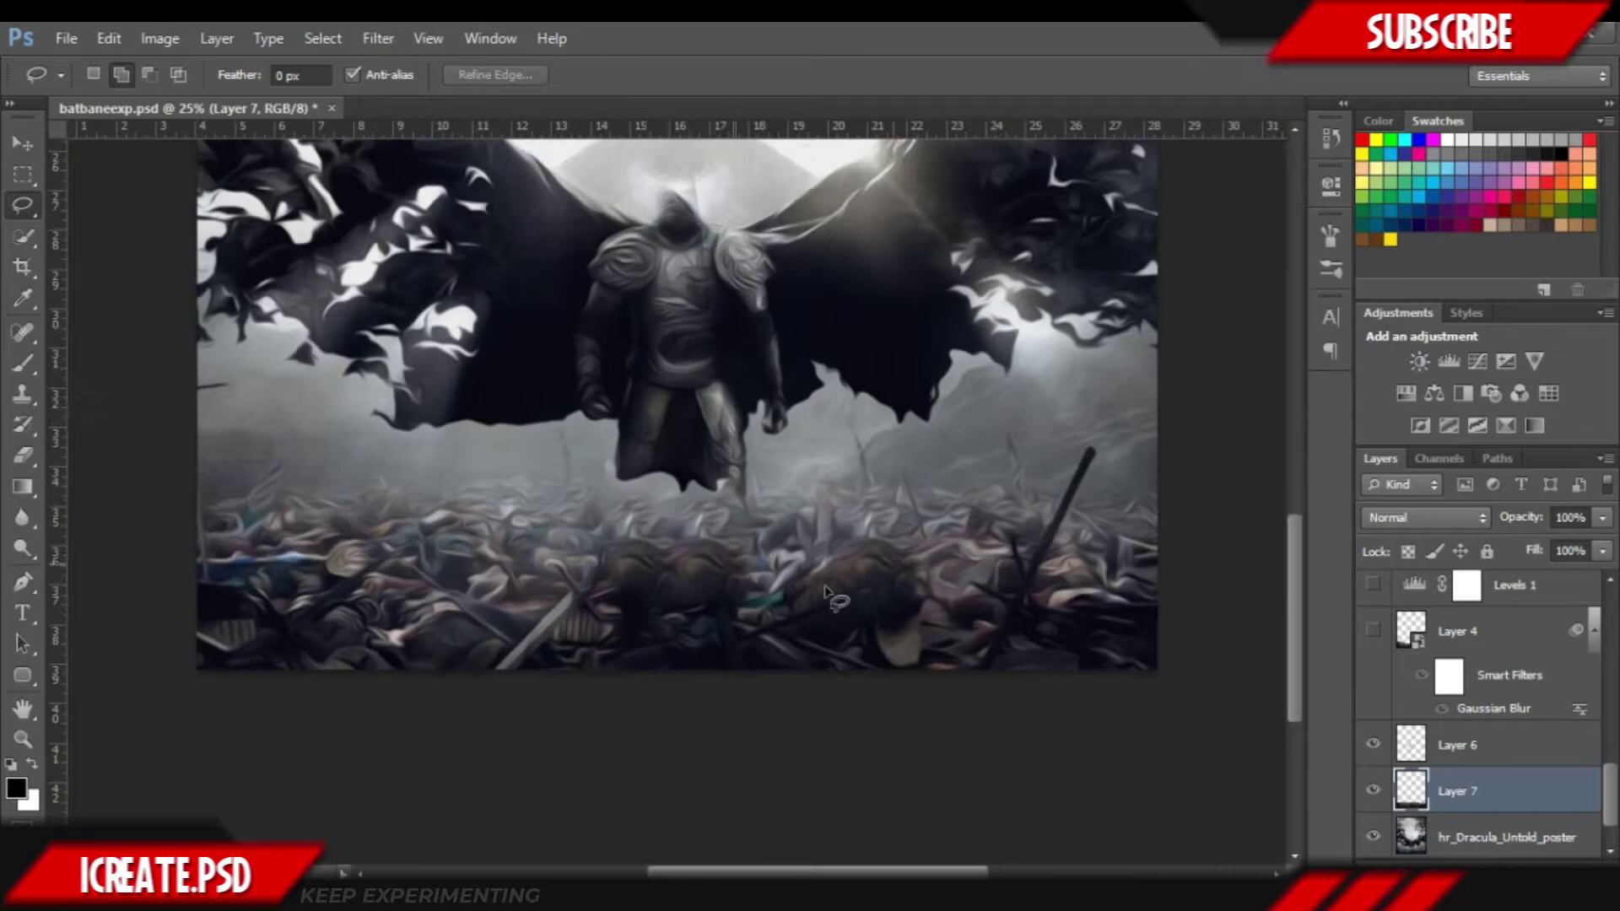
- Convert the copied battlefield strip on Layer 7 to a smart object and apply a Gaussian Blur to it
right_click(1519, 791)
left_click(1017, 620)
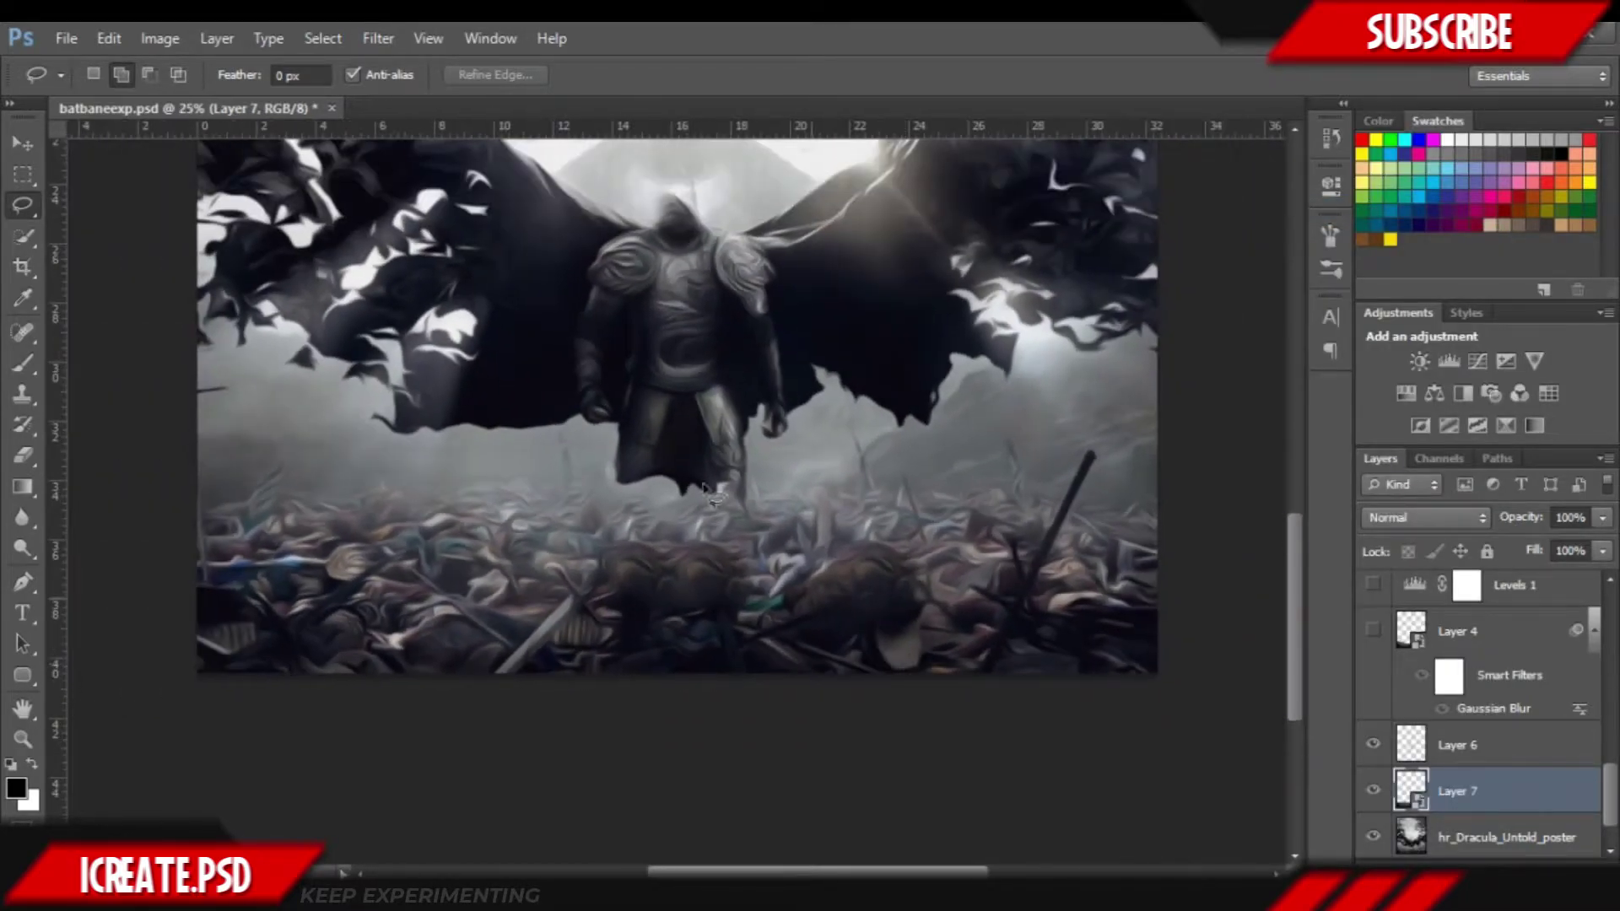
left_click(377, 38)
mouse_move(506, 276)
left_click(762, 456)
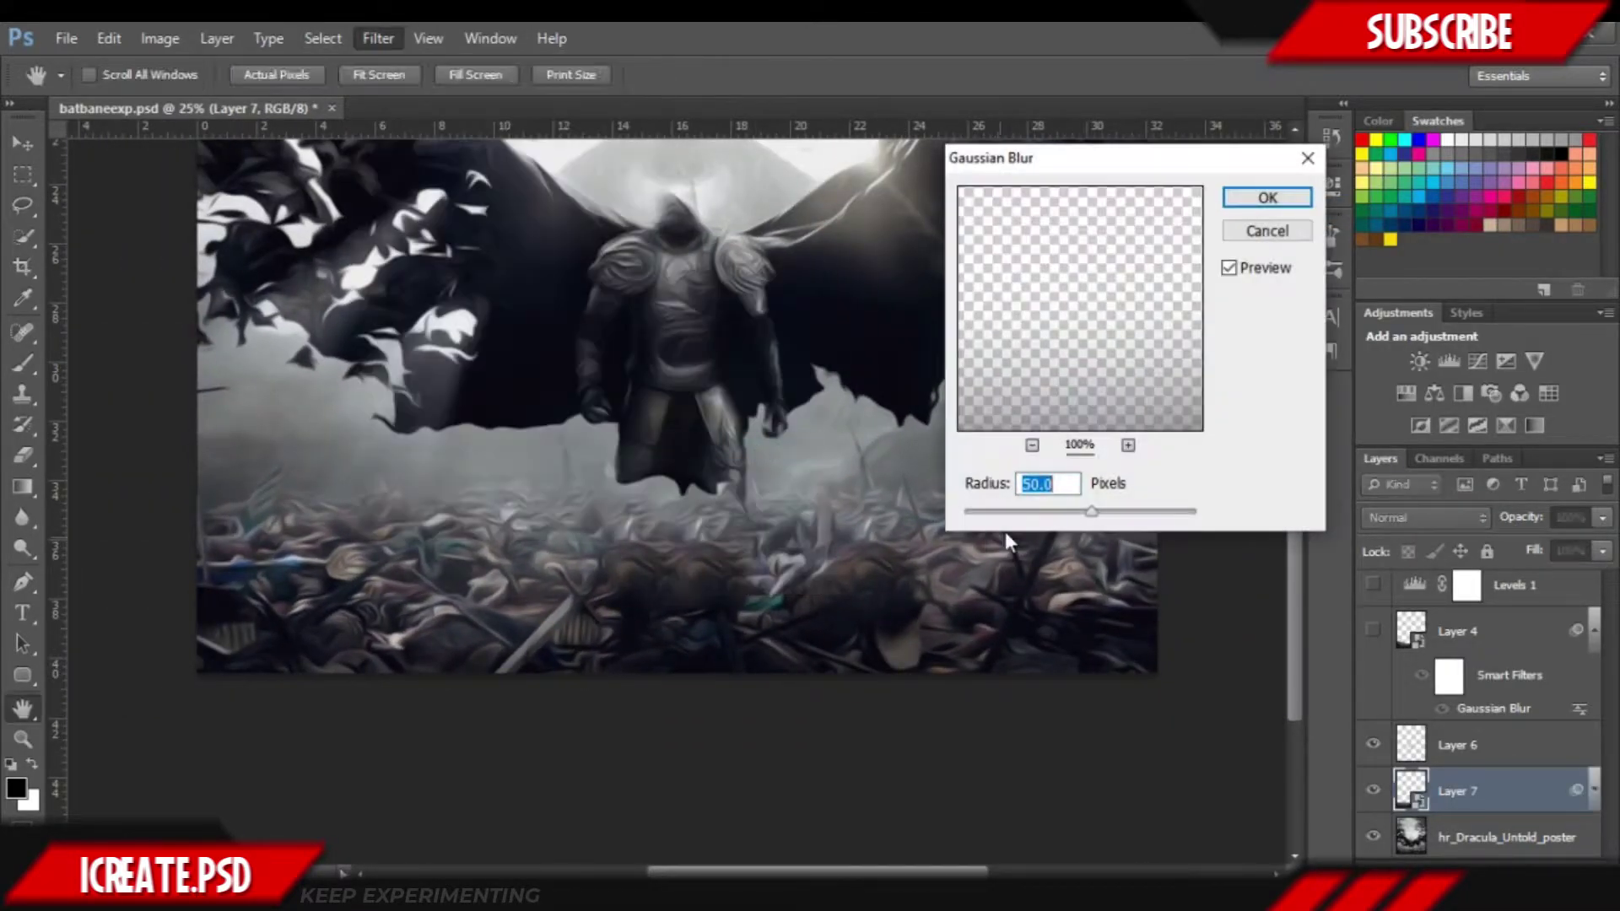
key("Return")
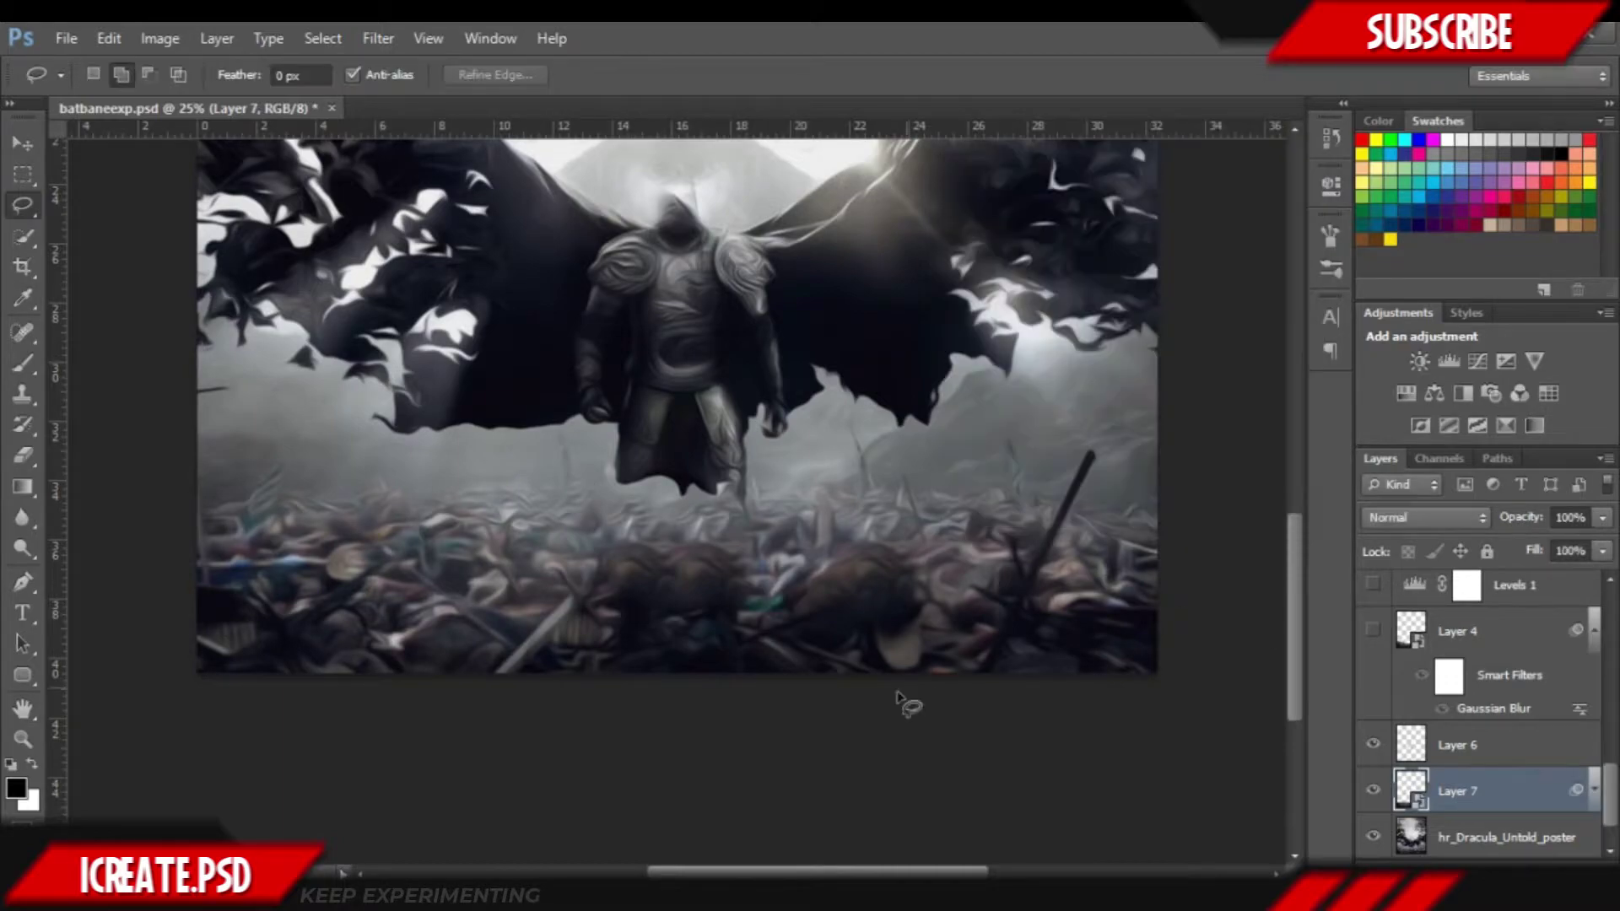
- Show the UIHere (1) layer with the Batman figure in front of the spread cape
key("ctrl+plus")
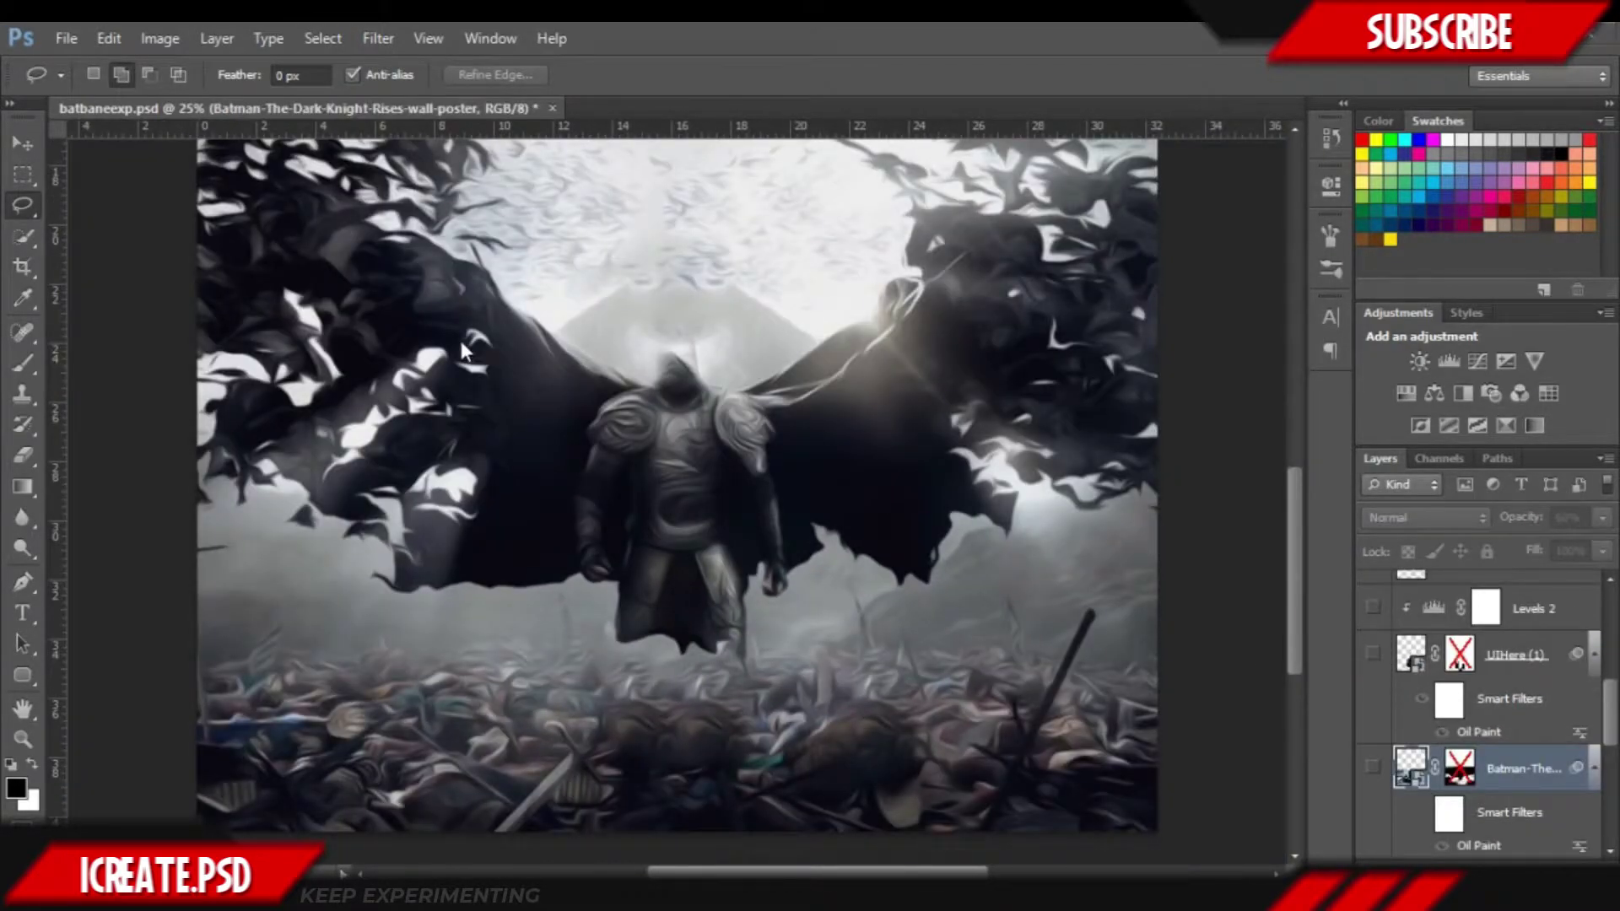
key("v")
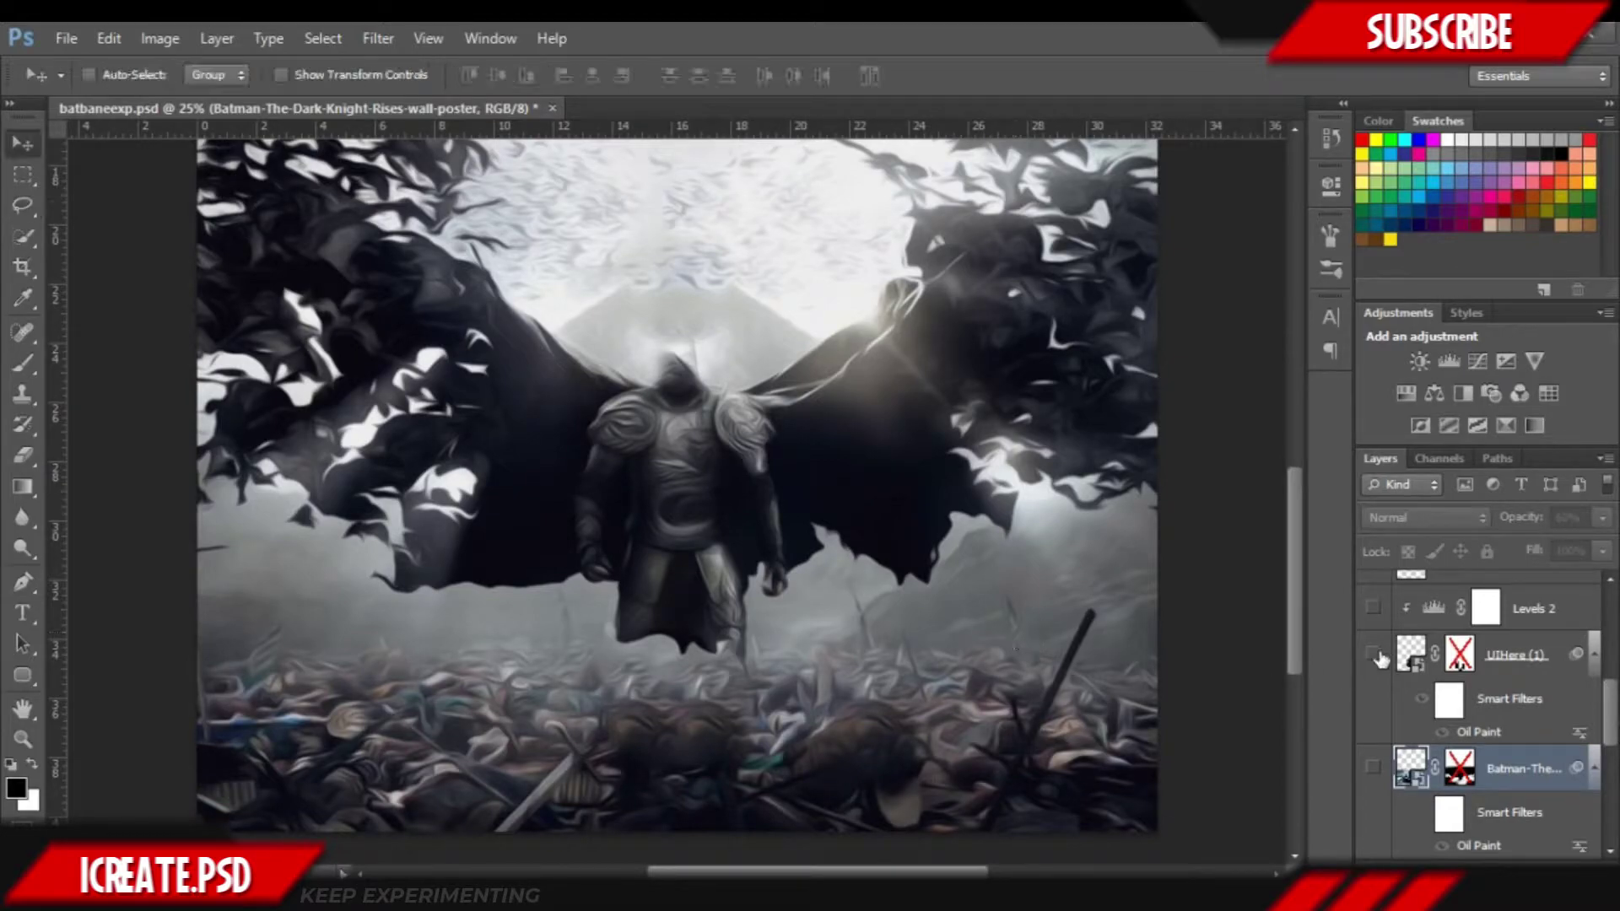
left_click(1374, 654)
- Examine the Batman figure's suit, hands and reddish cape against the painted background
key("ctrl+plus")
scroll(1028, 648, "up", 1)
key("ctrl+plus")
scroll(1029, 648, "down", 3)
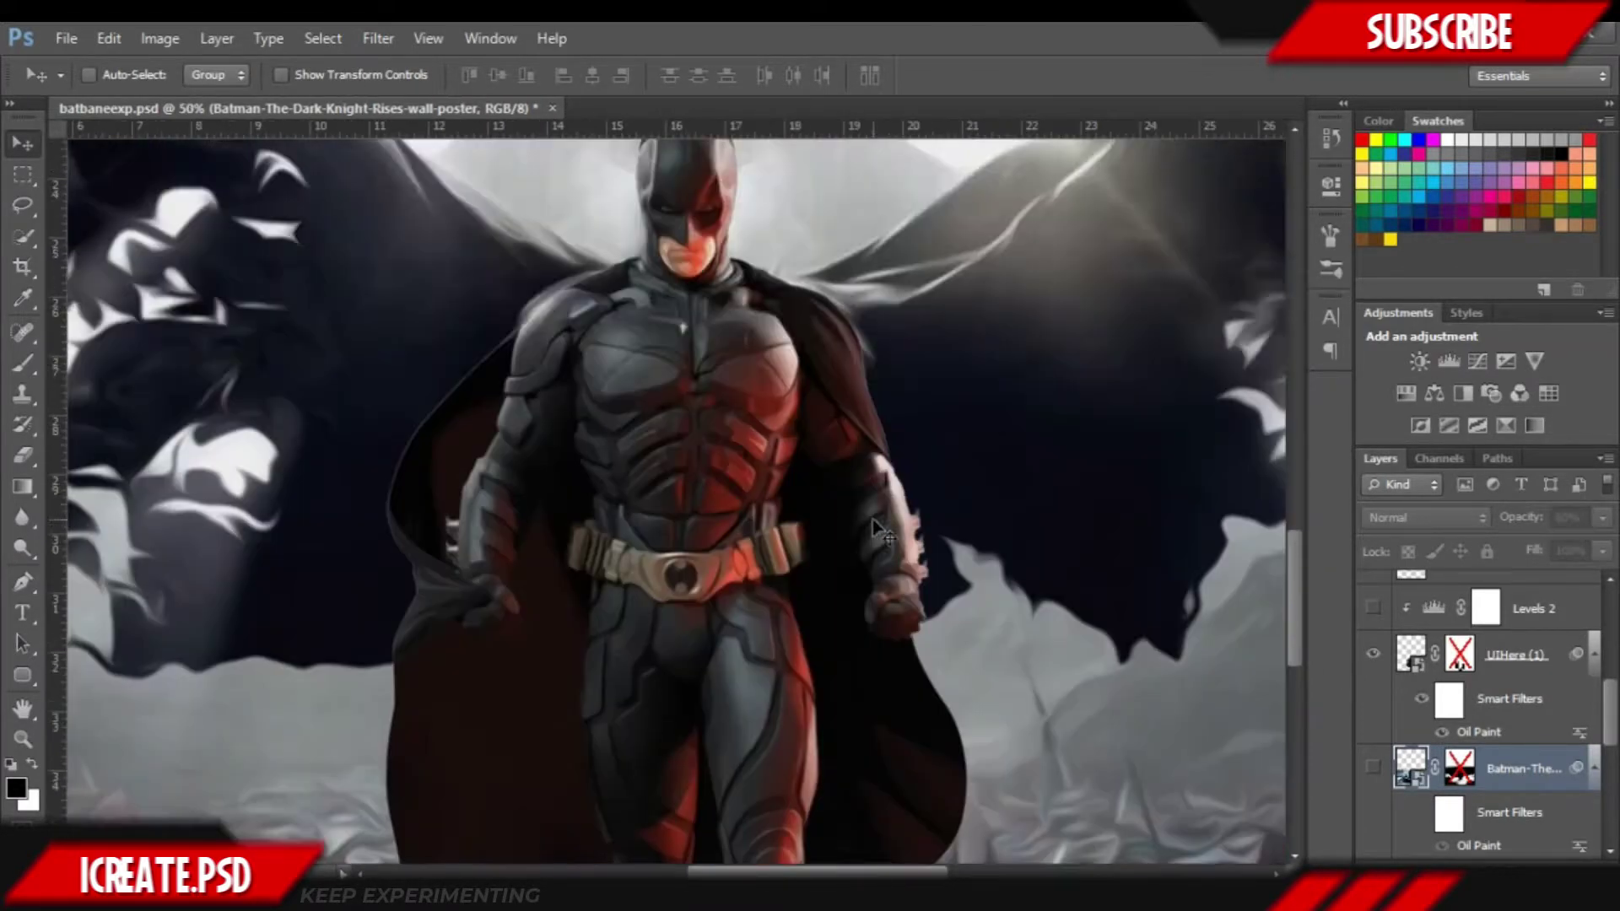
key("ctrl+plus")
left_click_drag(717, 497, 814, 548)
key("ctrl+minus")
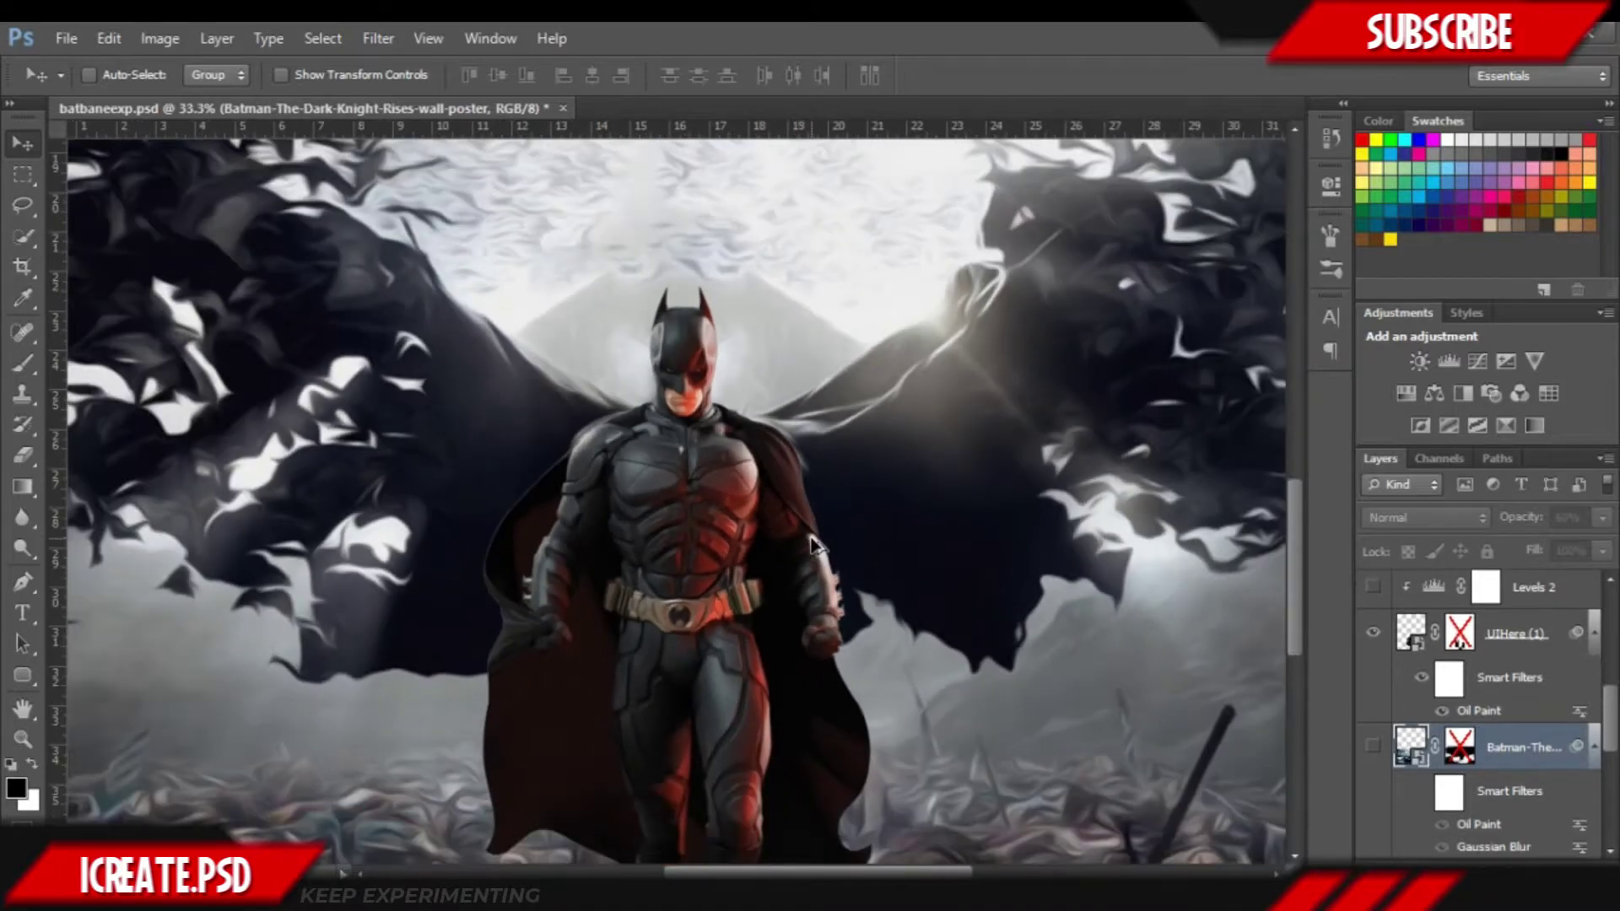
left_click(1514, 635)
left_click_drag(590, 590, 624, 596)
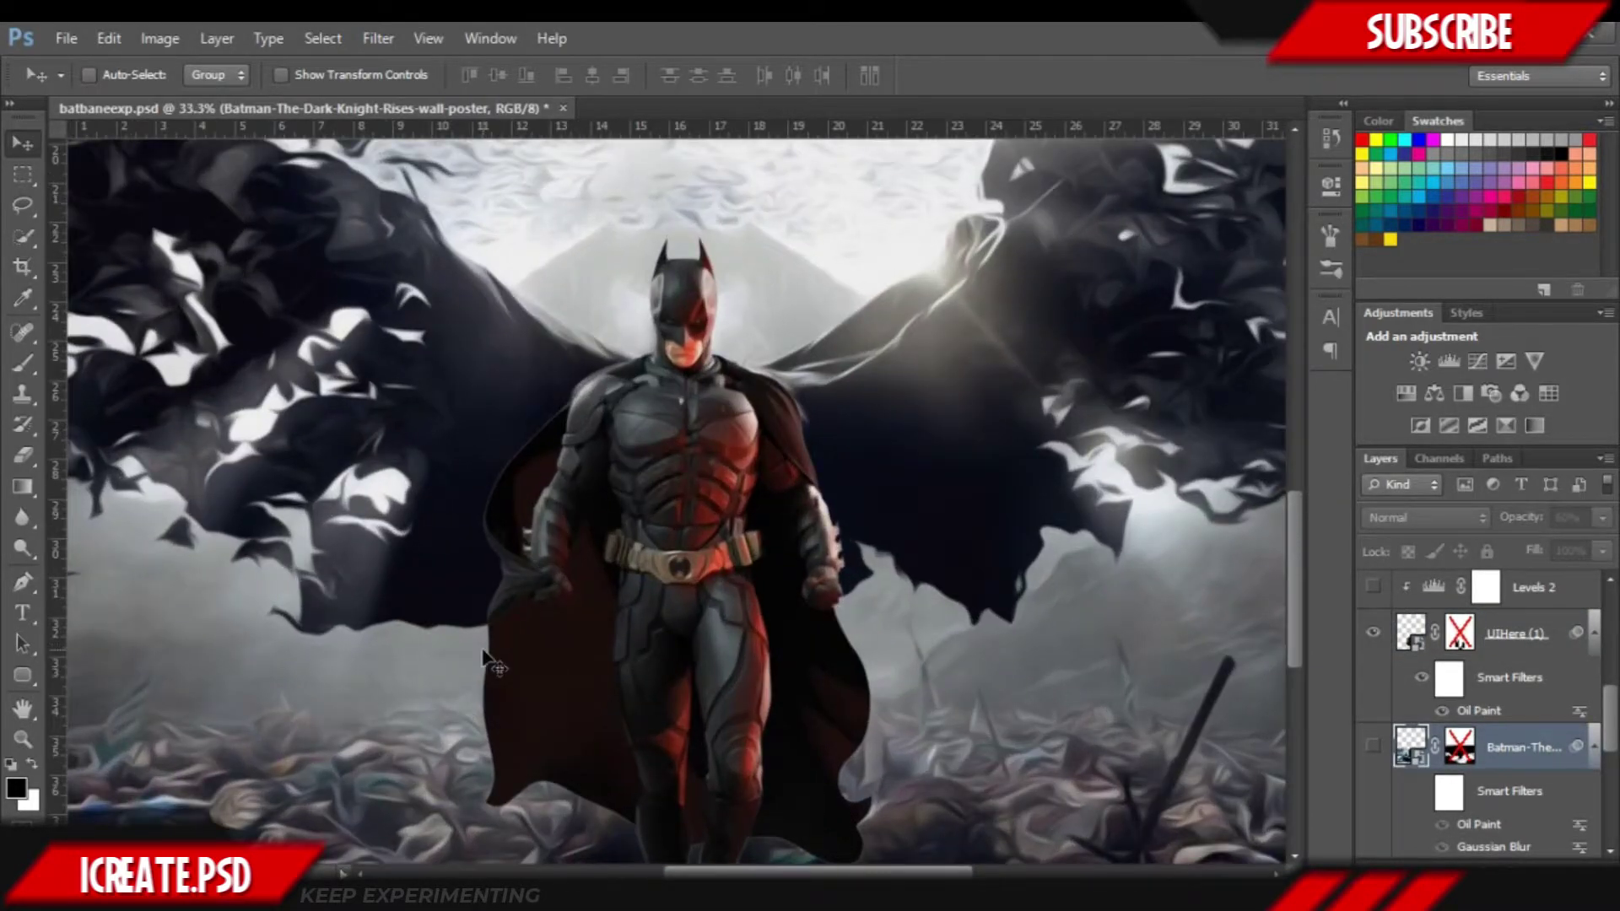
key("ctrl+plus")
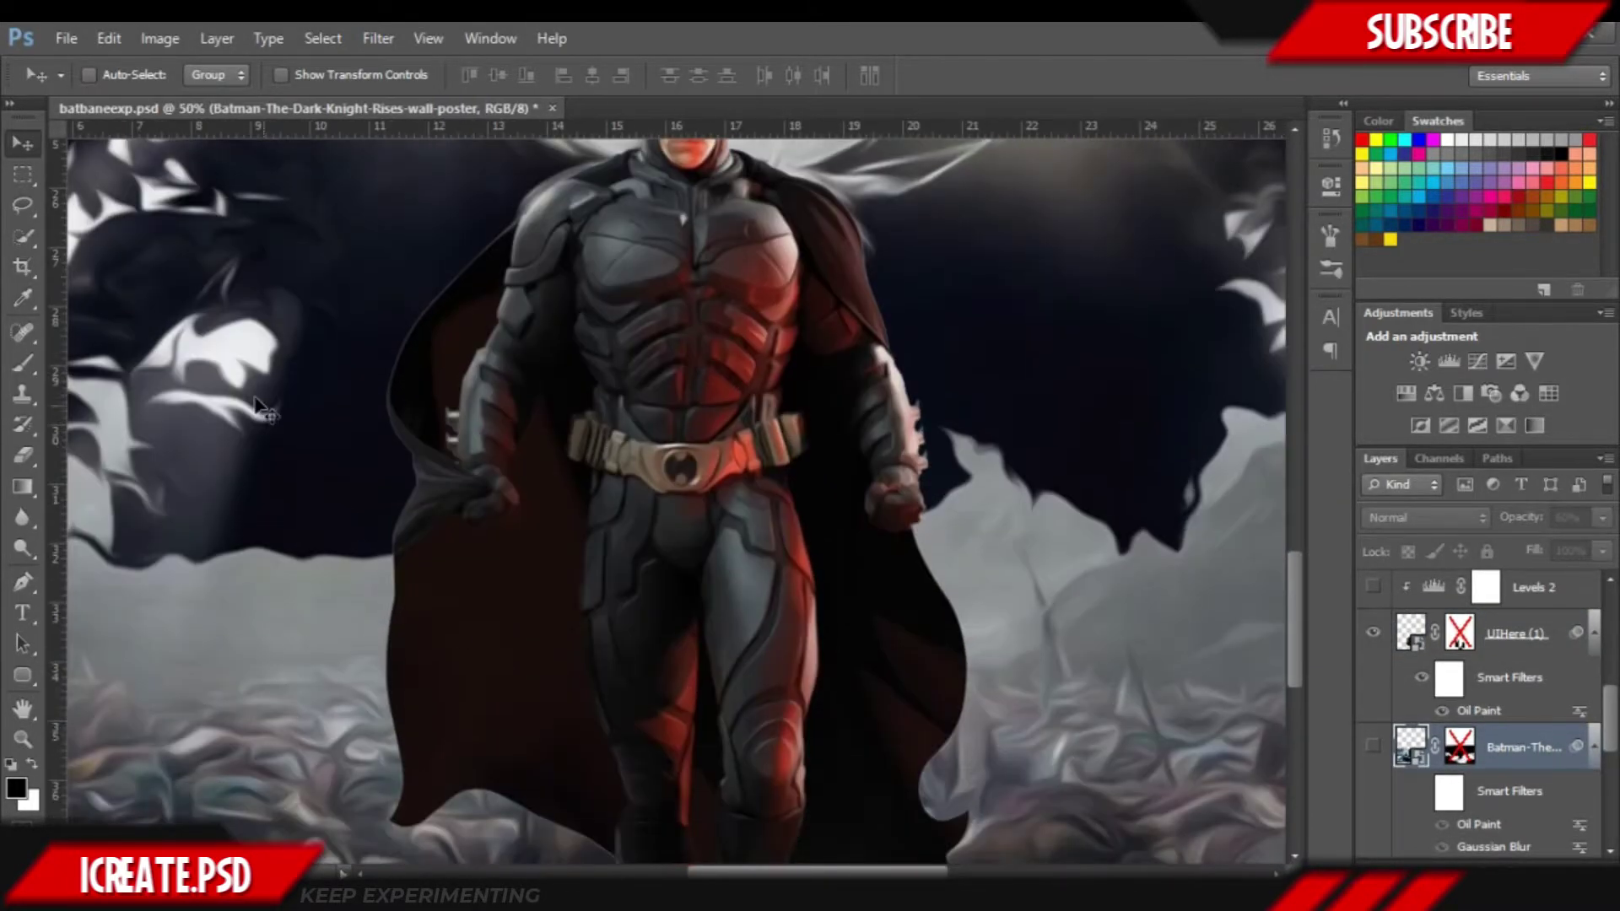
key("e")
left_click(1431, 631)
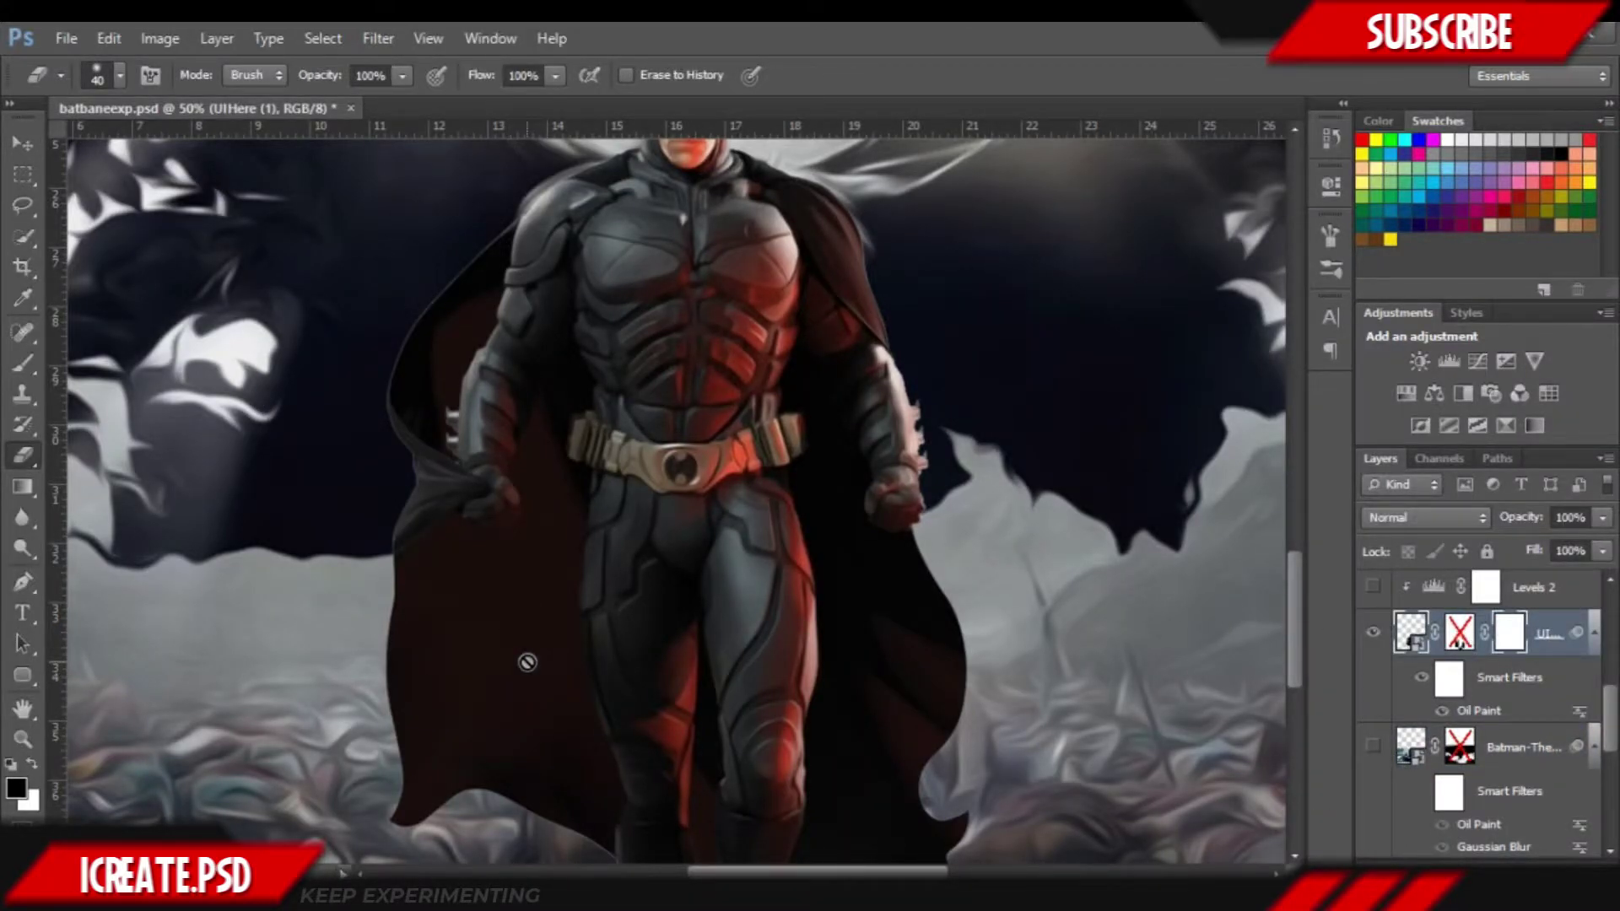
key("ctrl+minus")
key("b")
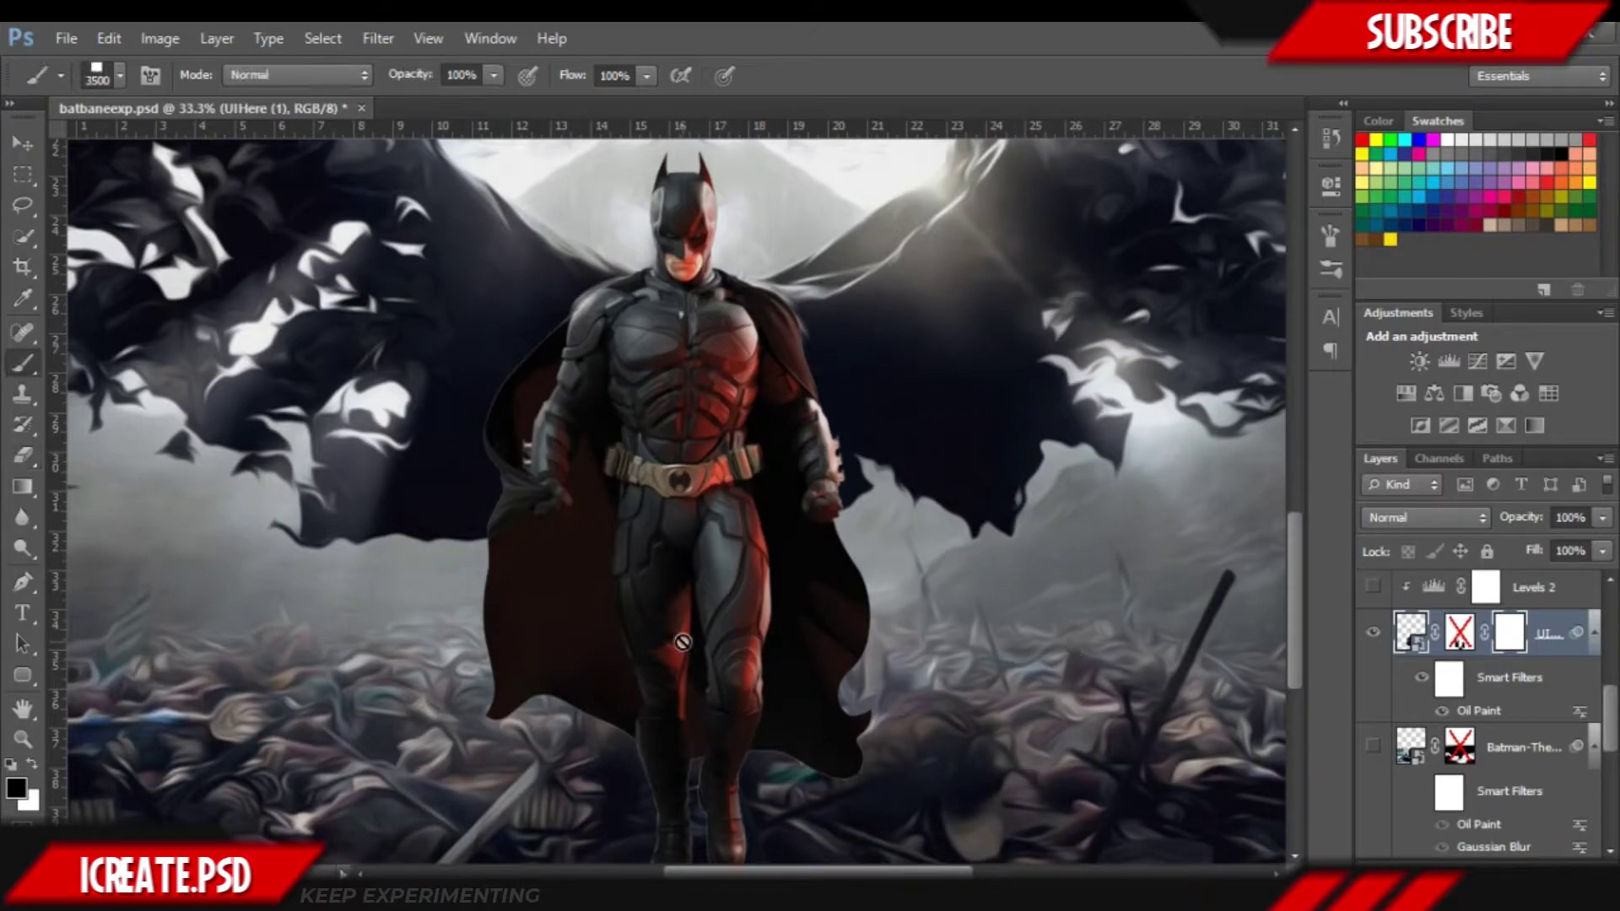
key("ctrl+plus")
scroll(683, 643, "down", 1)
right_click(1514, 640)
left_click(1506, 689)
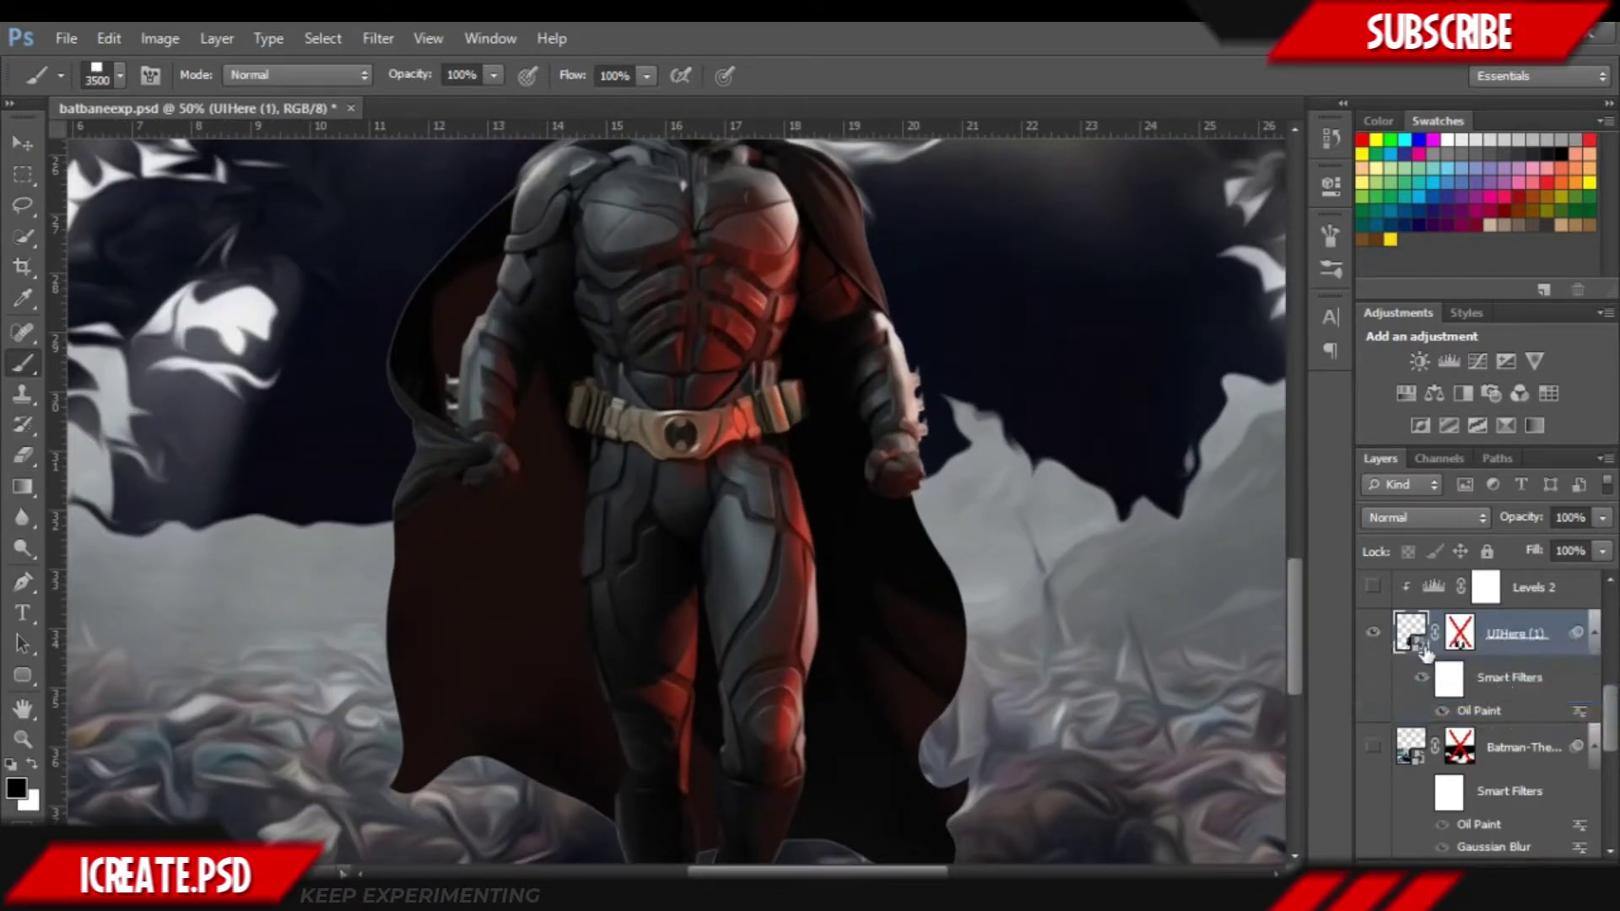
- Enable the existing layer mask on the UIHere (1) layer to hide Batman's original cape
left_click(1459, 639, "shift")
key("ctrl+plus")
key("e")
key("ctrl+minus")
key("ctrl+minus")
key("ctrl+minus")
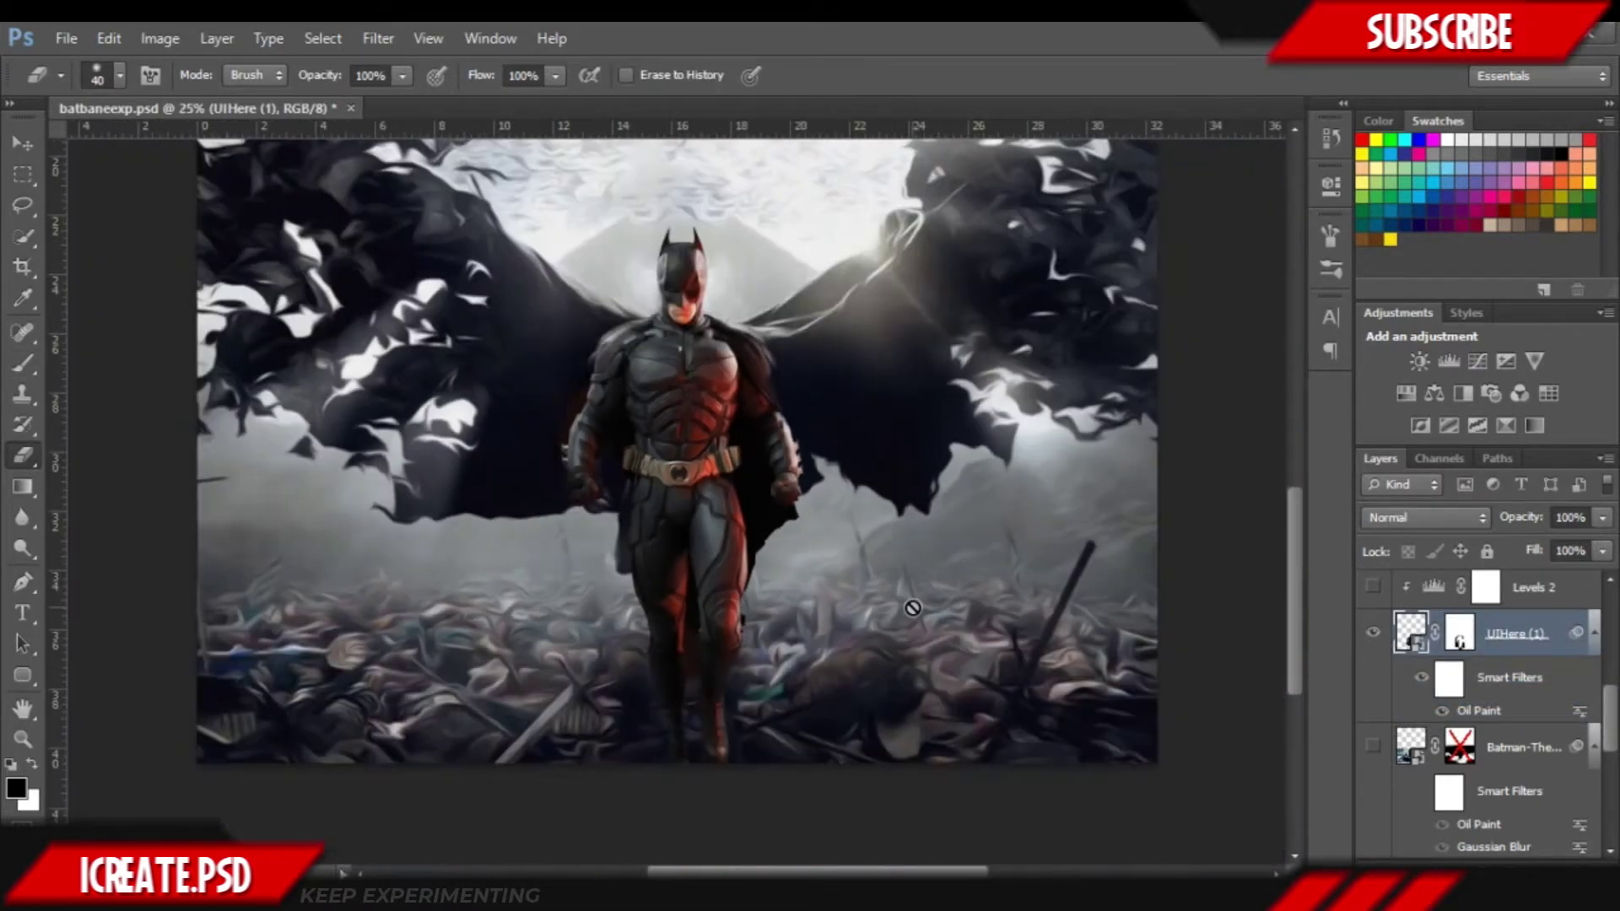
- Erase part of the leftover cape between Batman's thigh and lowered fist on the UIHere (1) layer mask
key("v")
key("ctrl+plus")
key("e")
key("x")
key("ctrl+plus")
key("ctrl+plus")
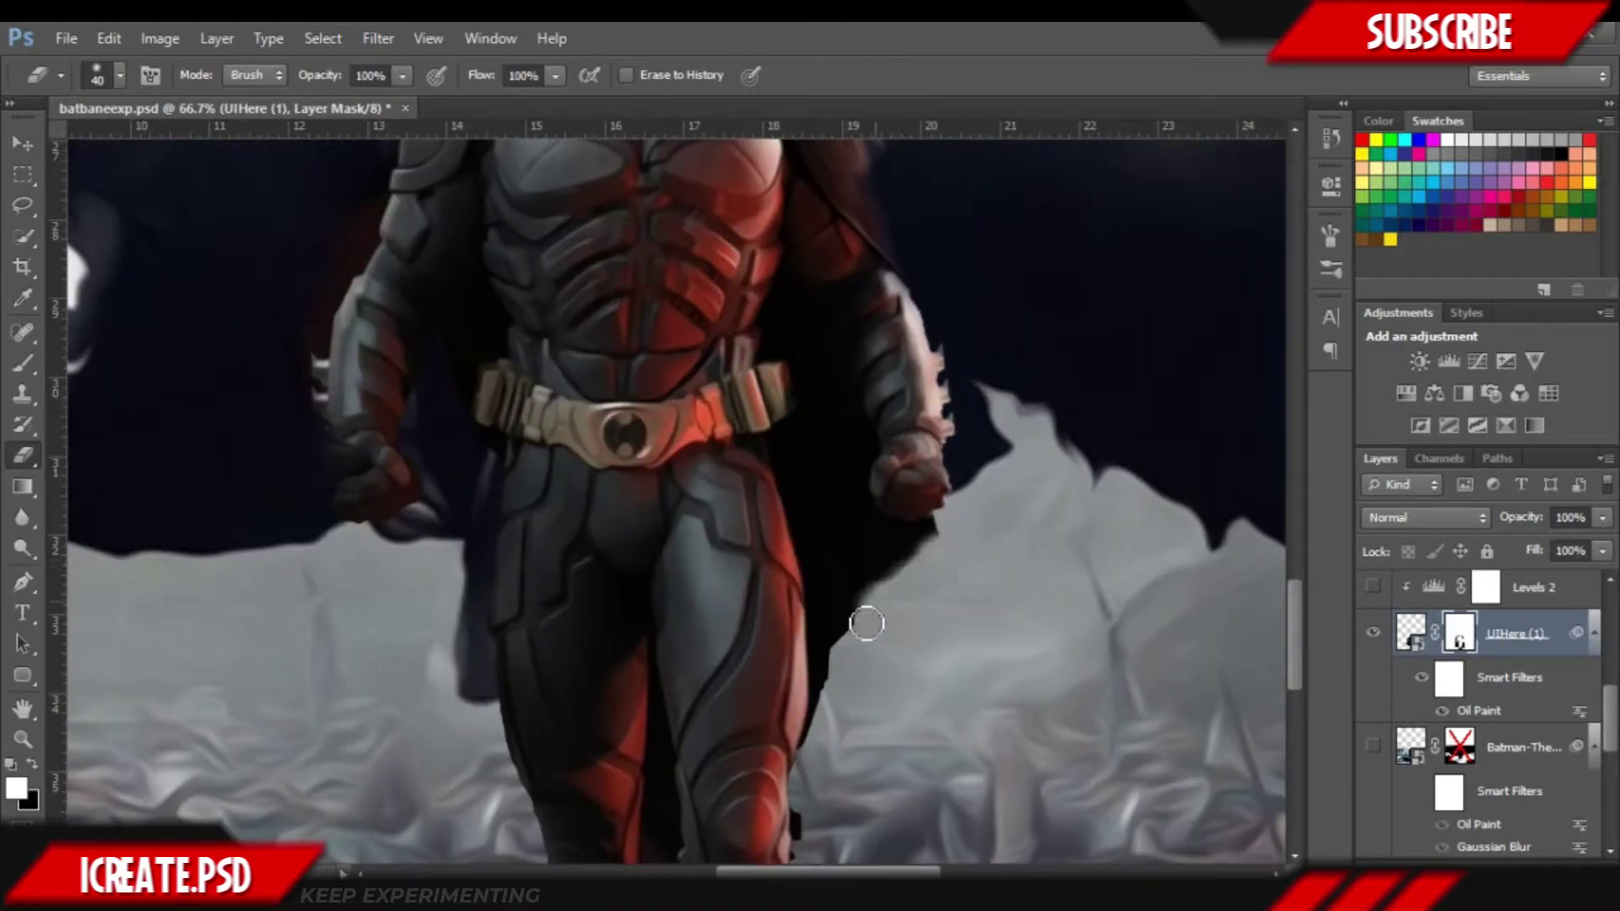
left_click_drag(867, 624, 904, 557)
key("v")
key("x")
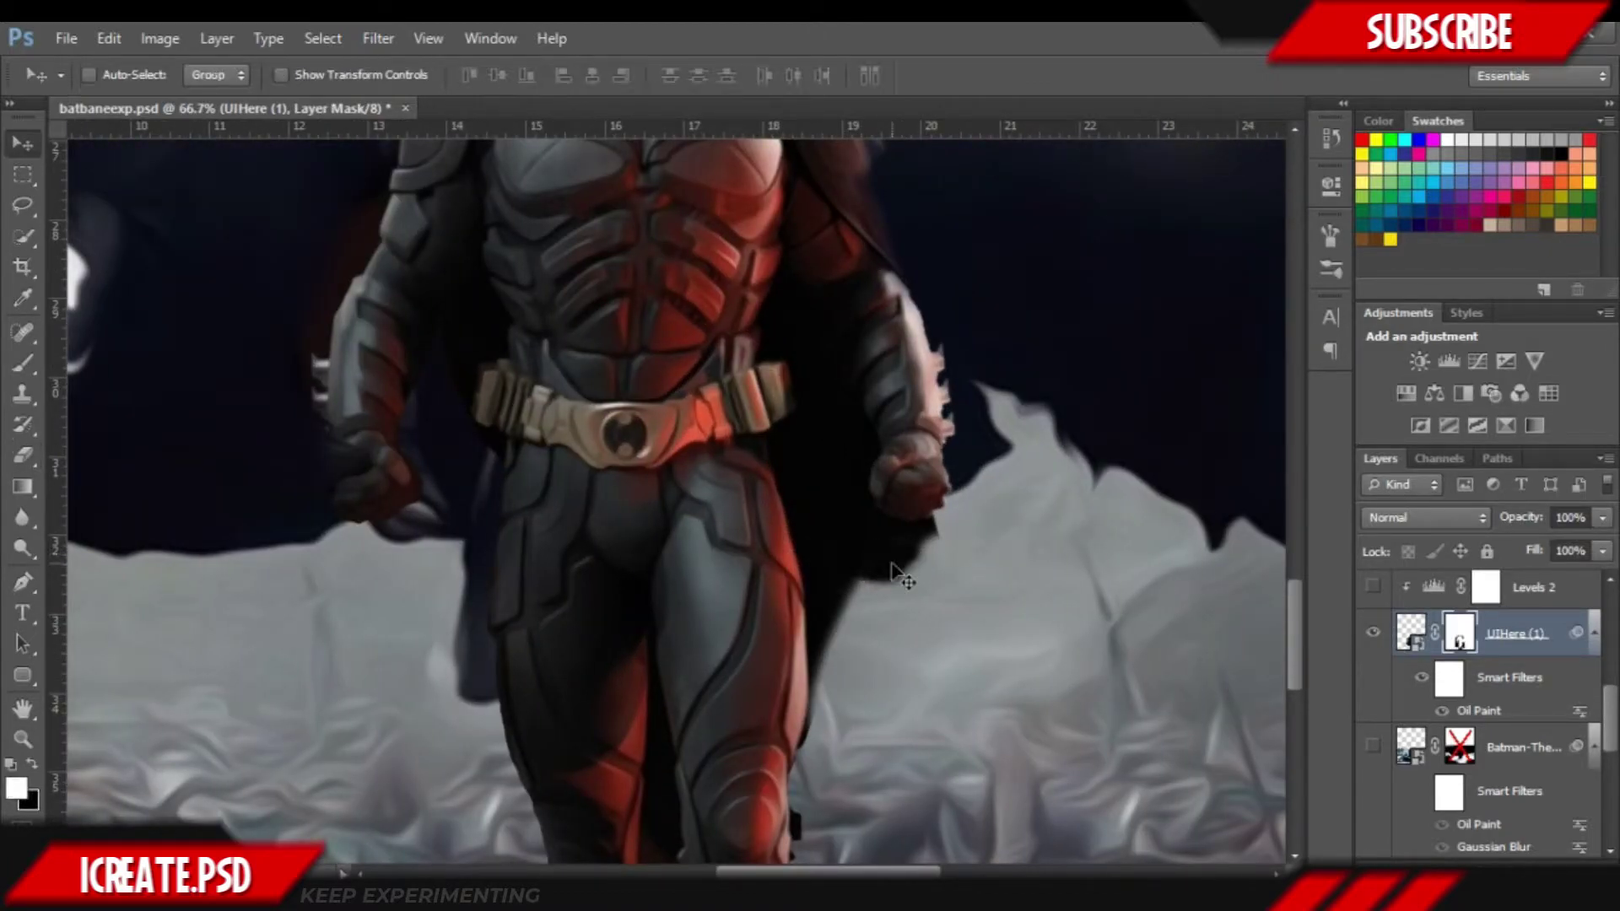
- Switch the UIHere (1) layer mask off and on to compare Batman with and without his original cape
key("ctrl+minus")
key("ctrl+minus")
key("ctrl+minus")
left_click(1458, 635, "shift")
left_click(1458, 635, "shift")
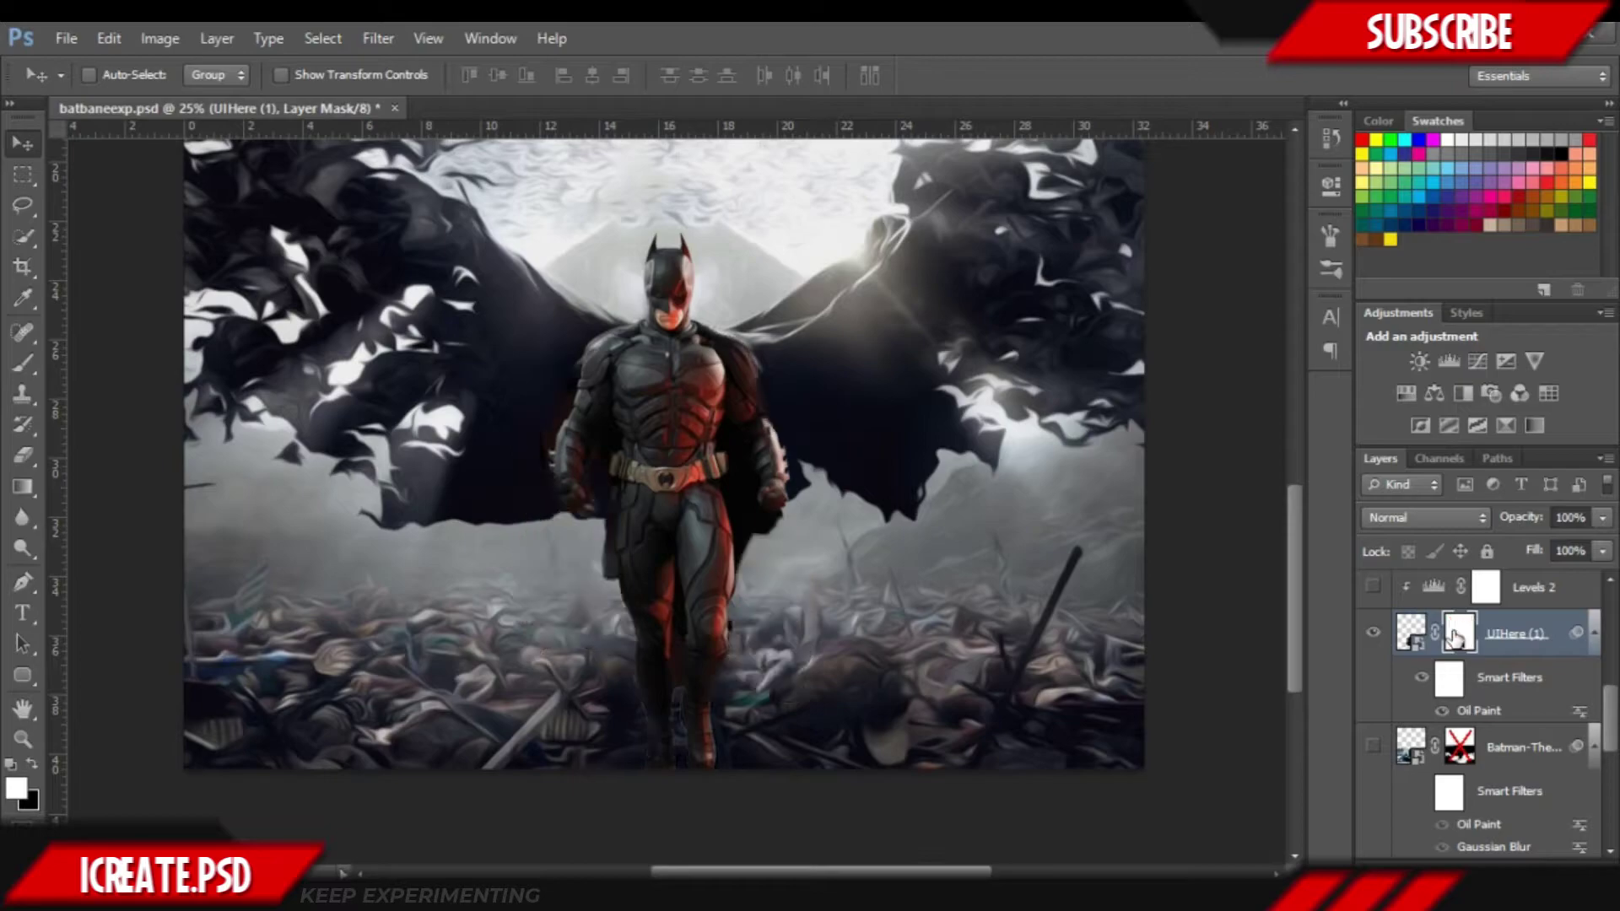
left_click(1458, 634, "shift")
left_click(1458, 635, "shift")
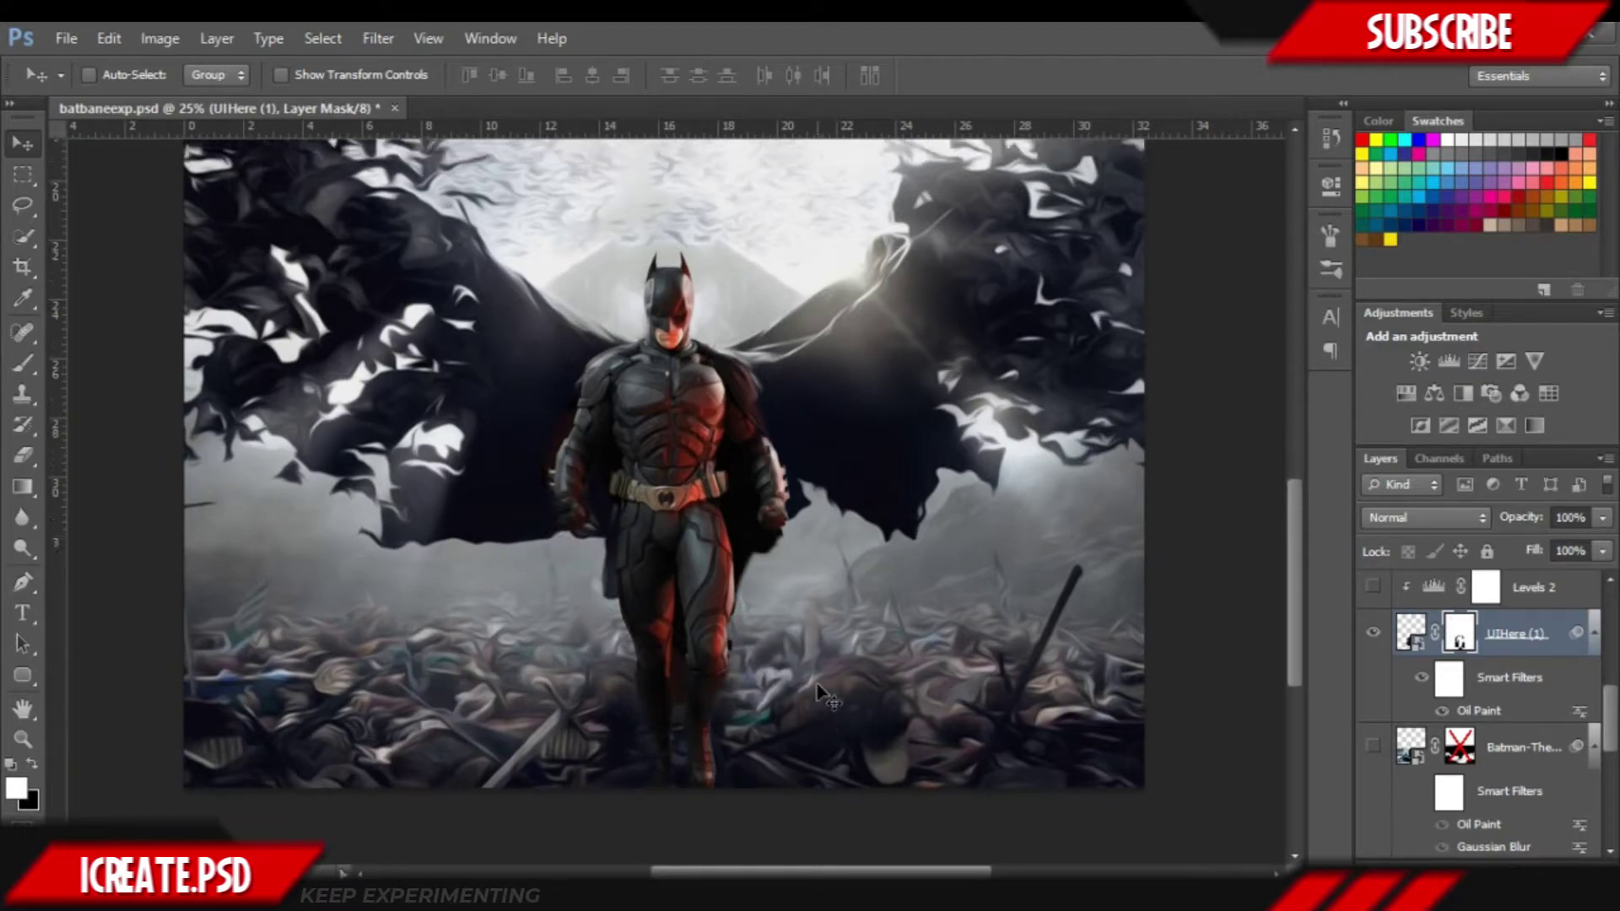
scroll(817, 692, "down", 3)
key("ctrl+plus")
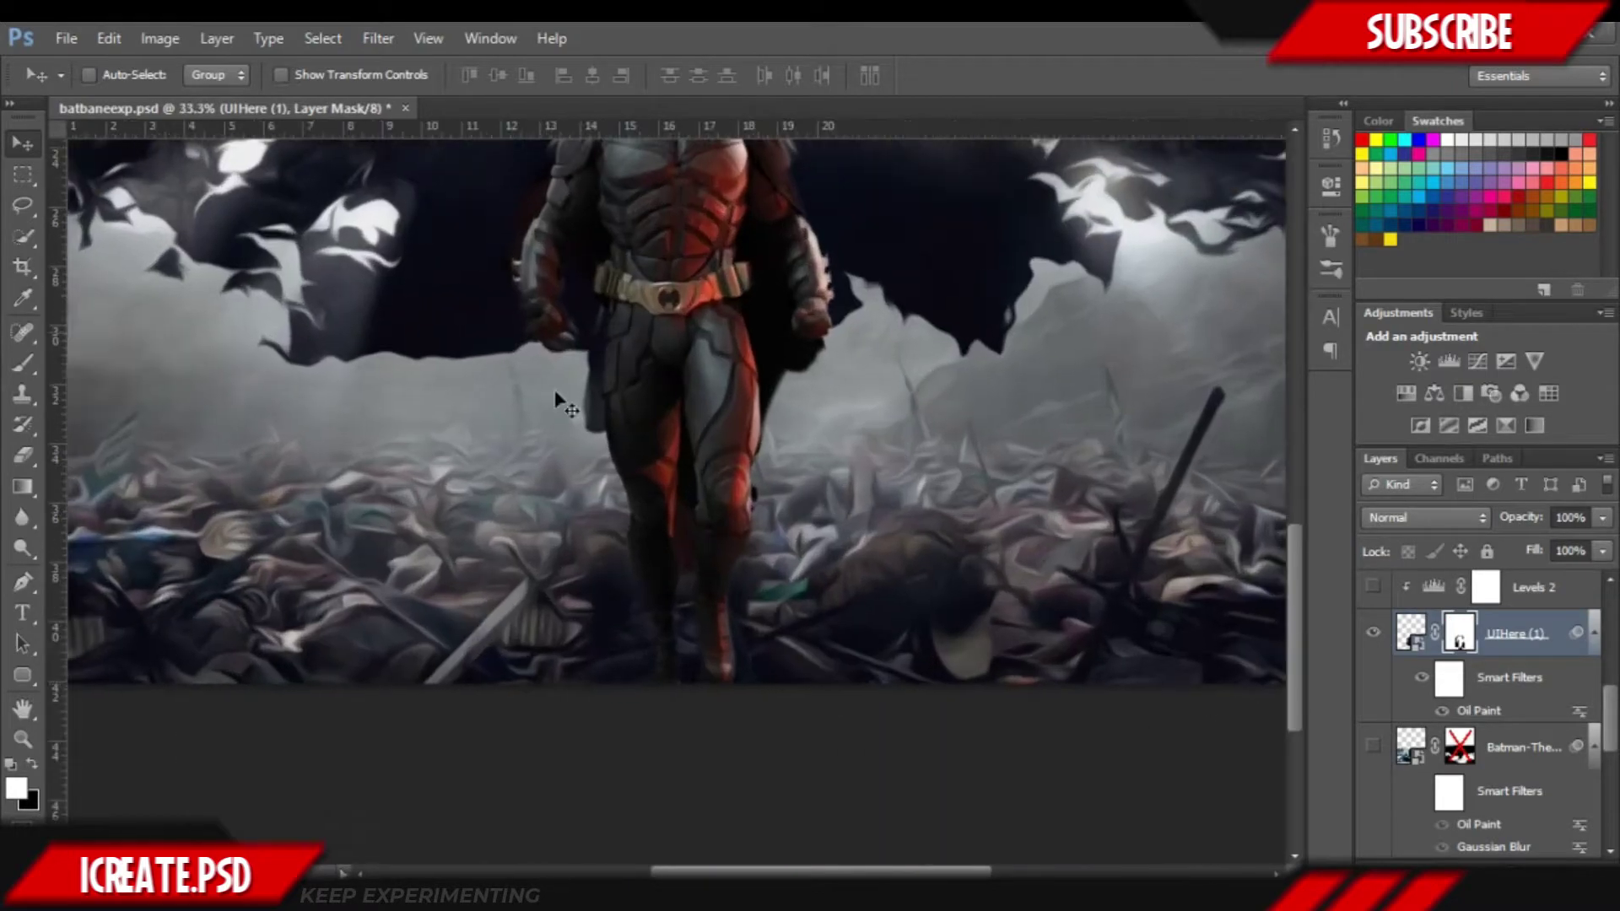
- Reduce the opacity of the visible Batman-The-Dark-Knight-Rises-wall-poster layer to 60%
left_click(1603, 517)
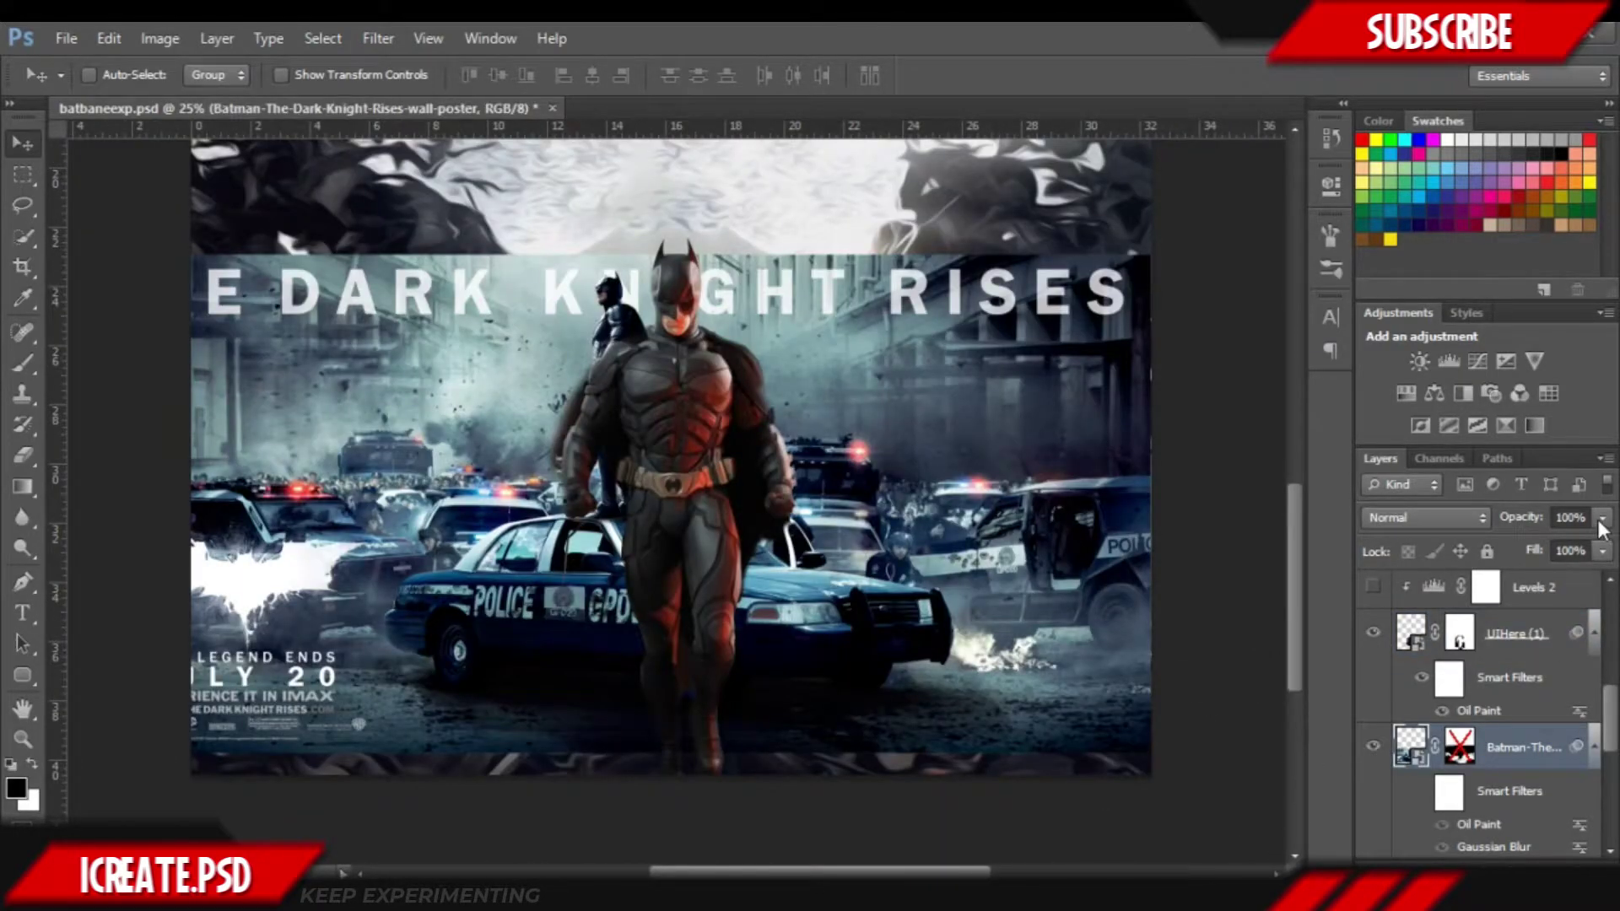
left_click_drag(1597, 540, 1557, 542)
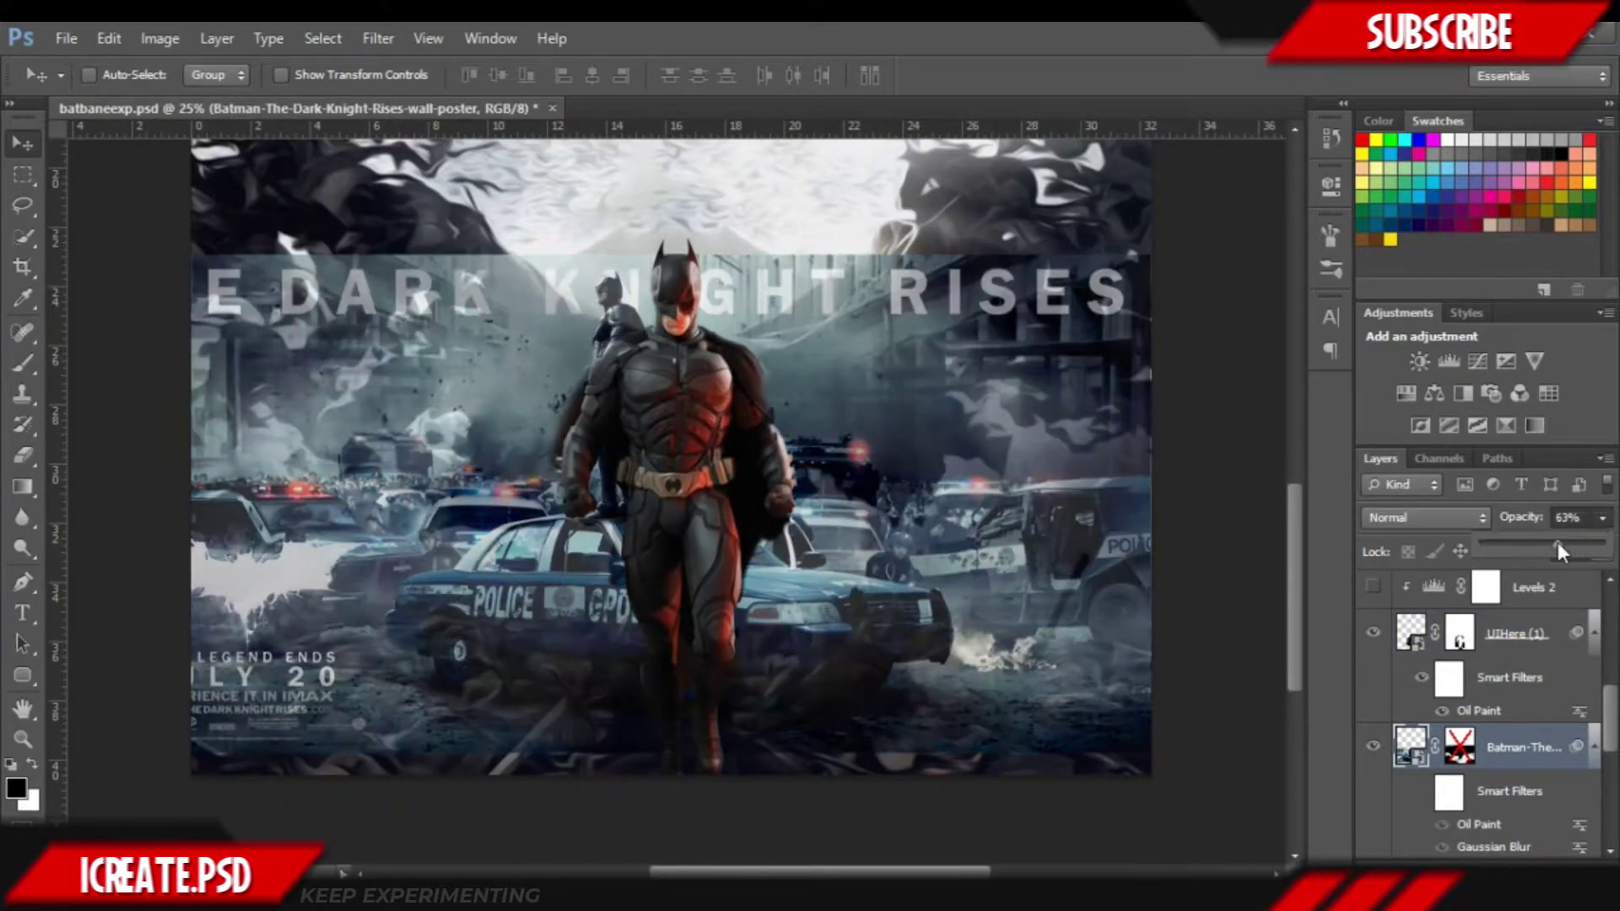
scroll(699, 800, "down", 3)
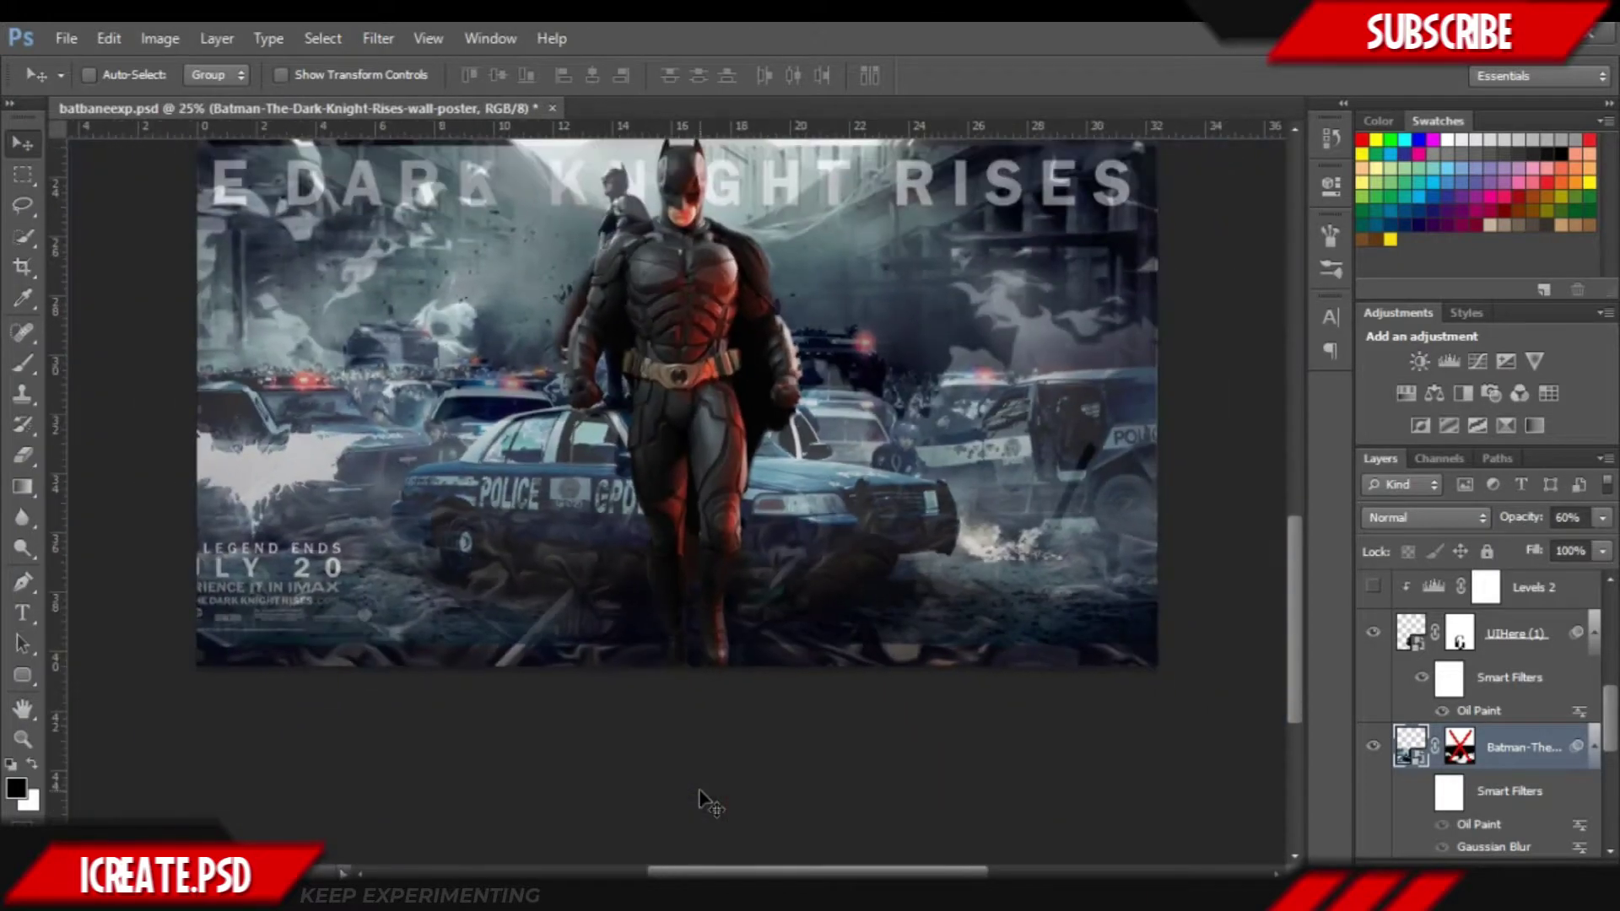
scroll(747, 329, "up", 1)
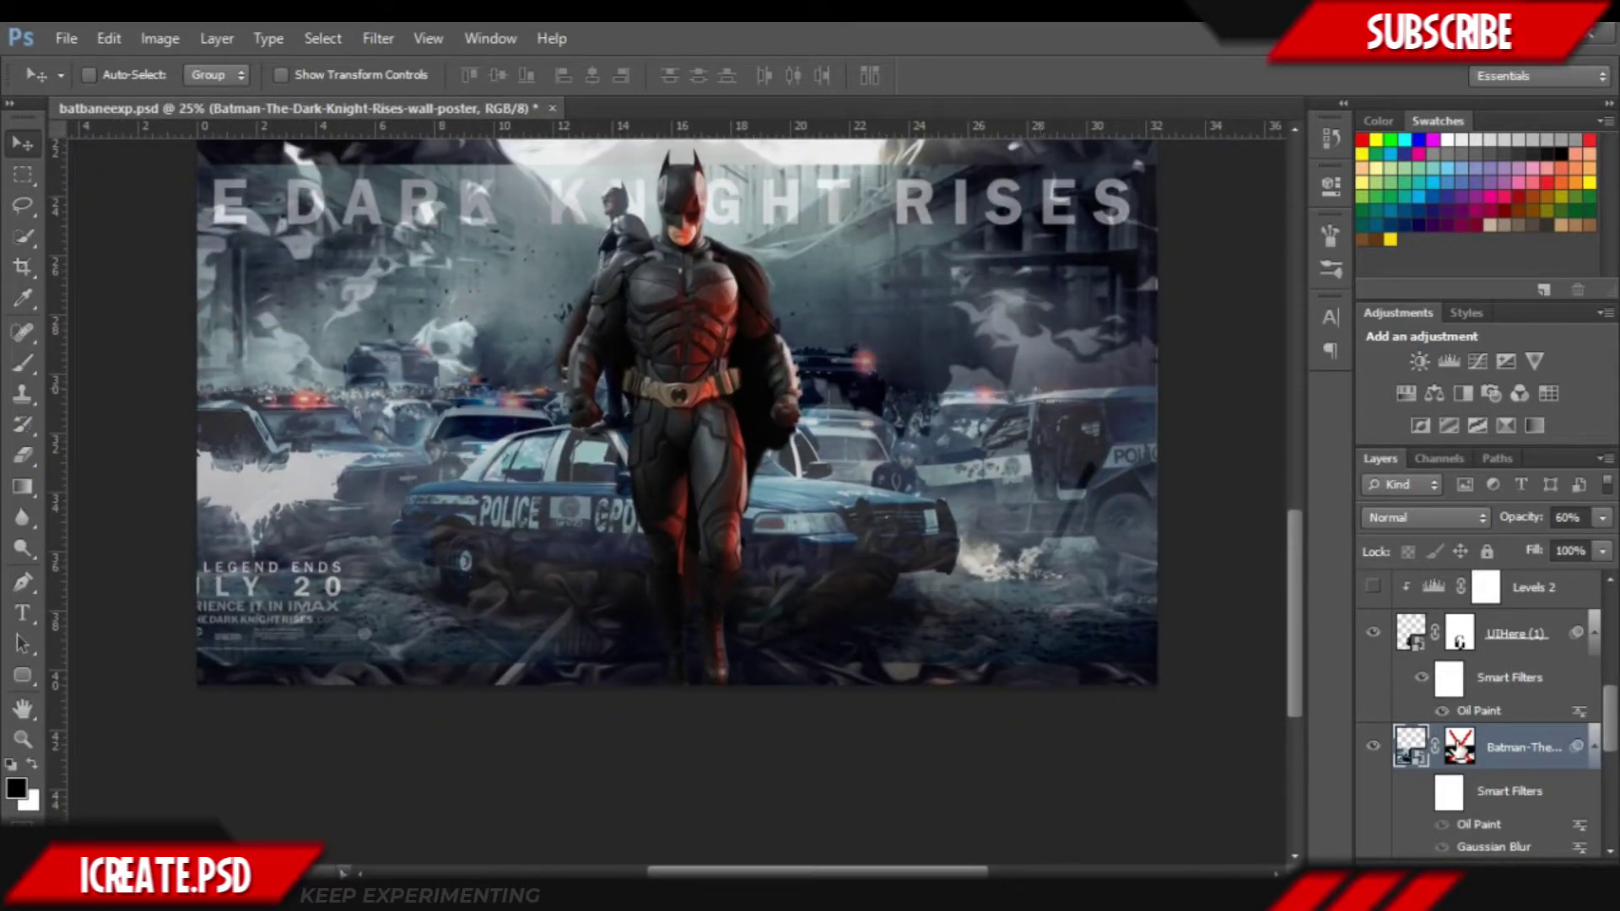
- Enable the wall-poster layer's mask to limit the image to the police cars behind Batman
left_click(1458, 749, "shift")
key("ctrl+plus")
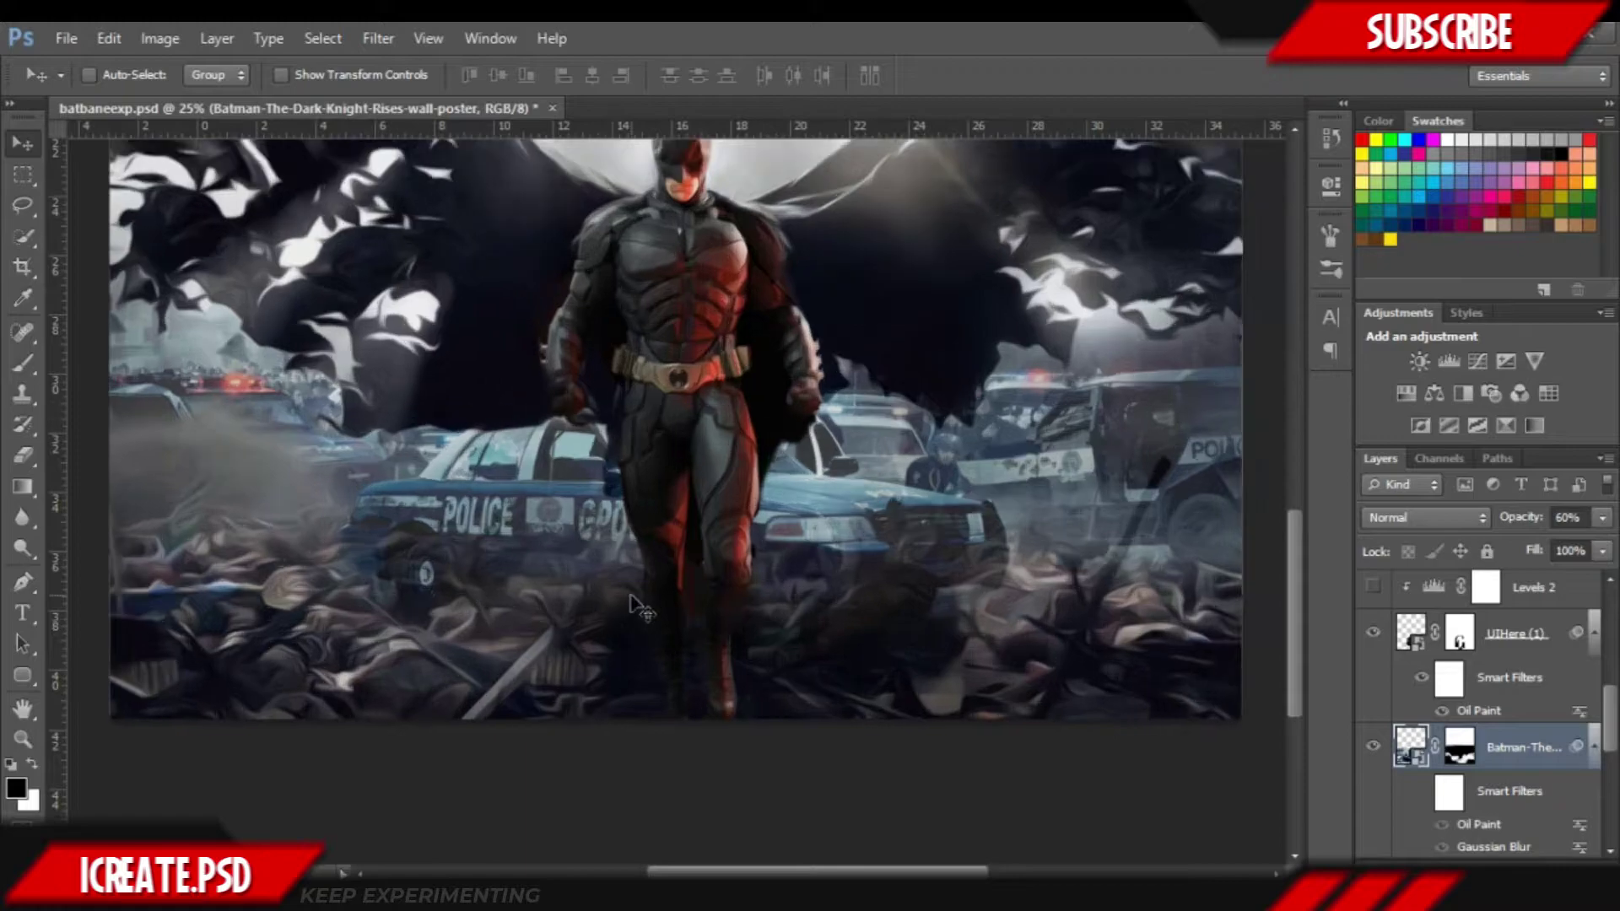
scroll(632, 606, "down", 2)
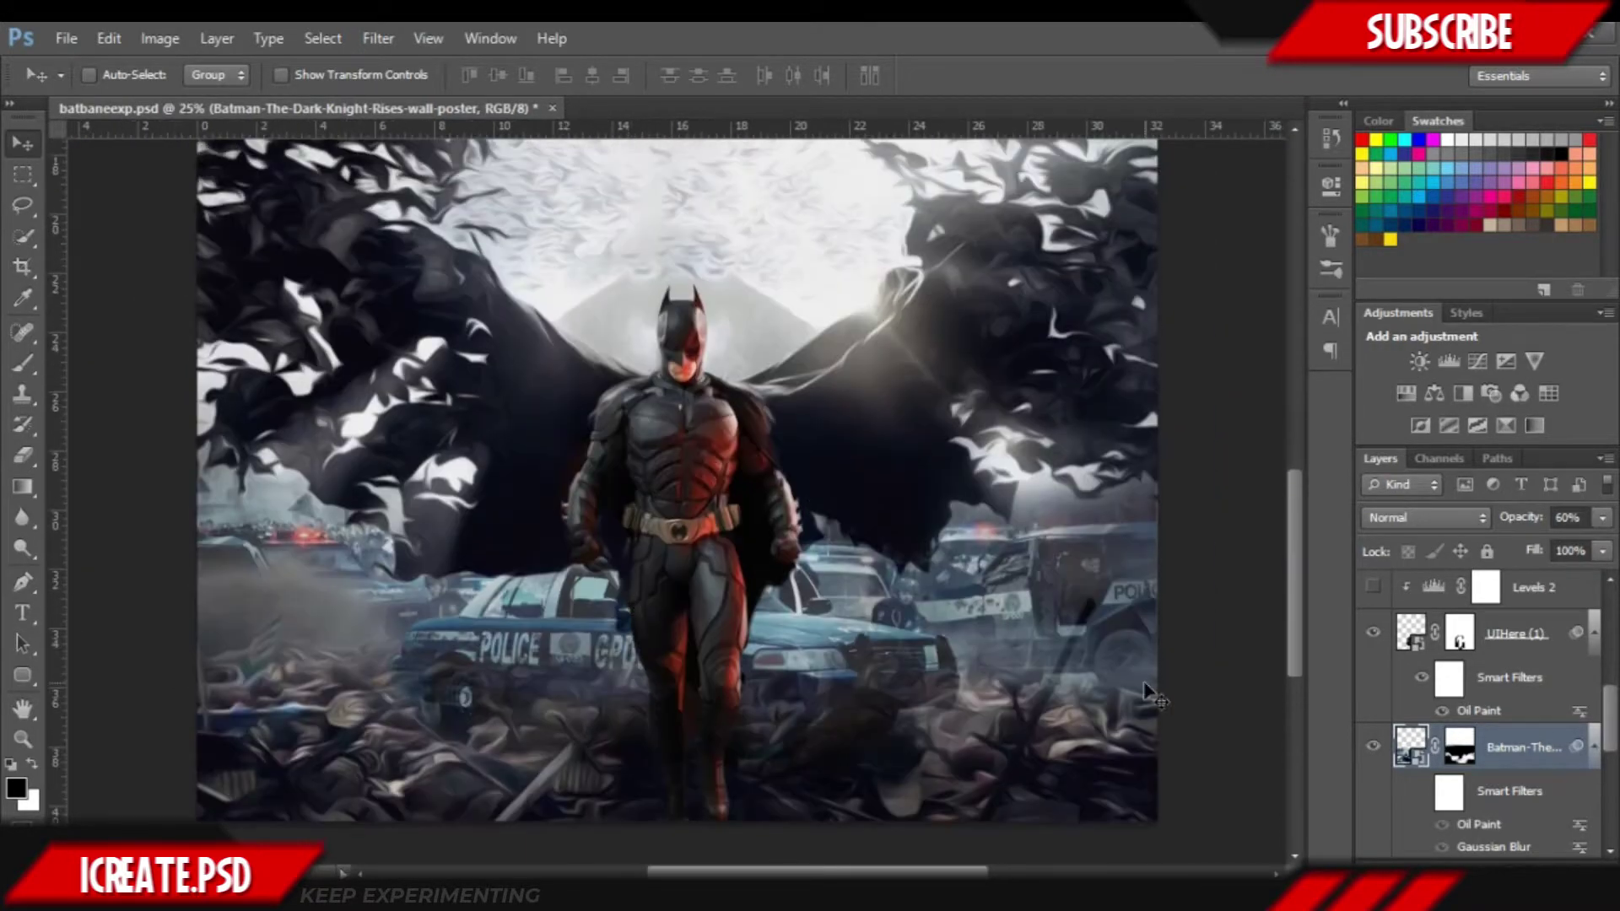
- Duplicate the masked Batman-The-Dark-Knight-Rises-wall-poster layer and hide the original
left_click_drag(1602, 711, 1603, 708)
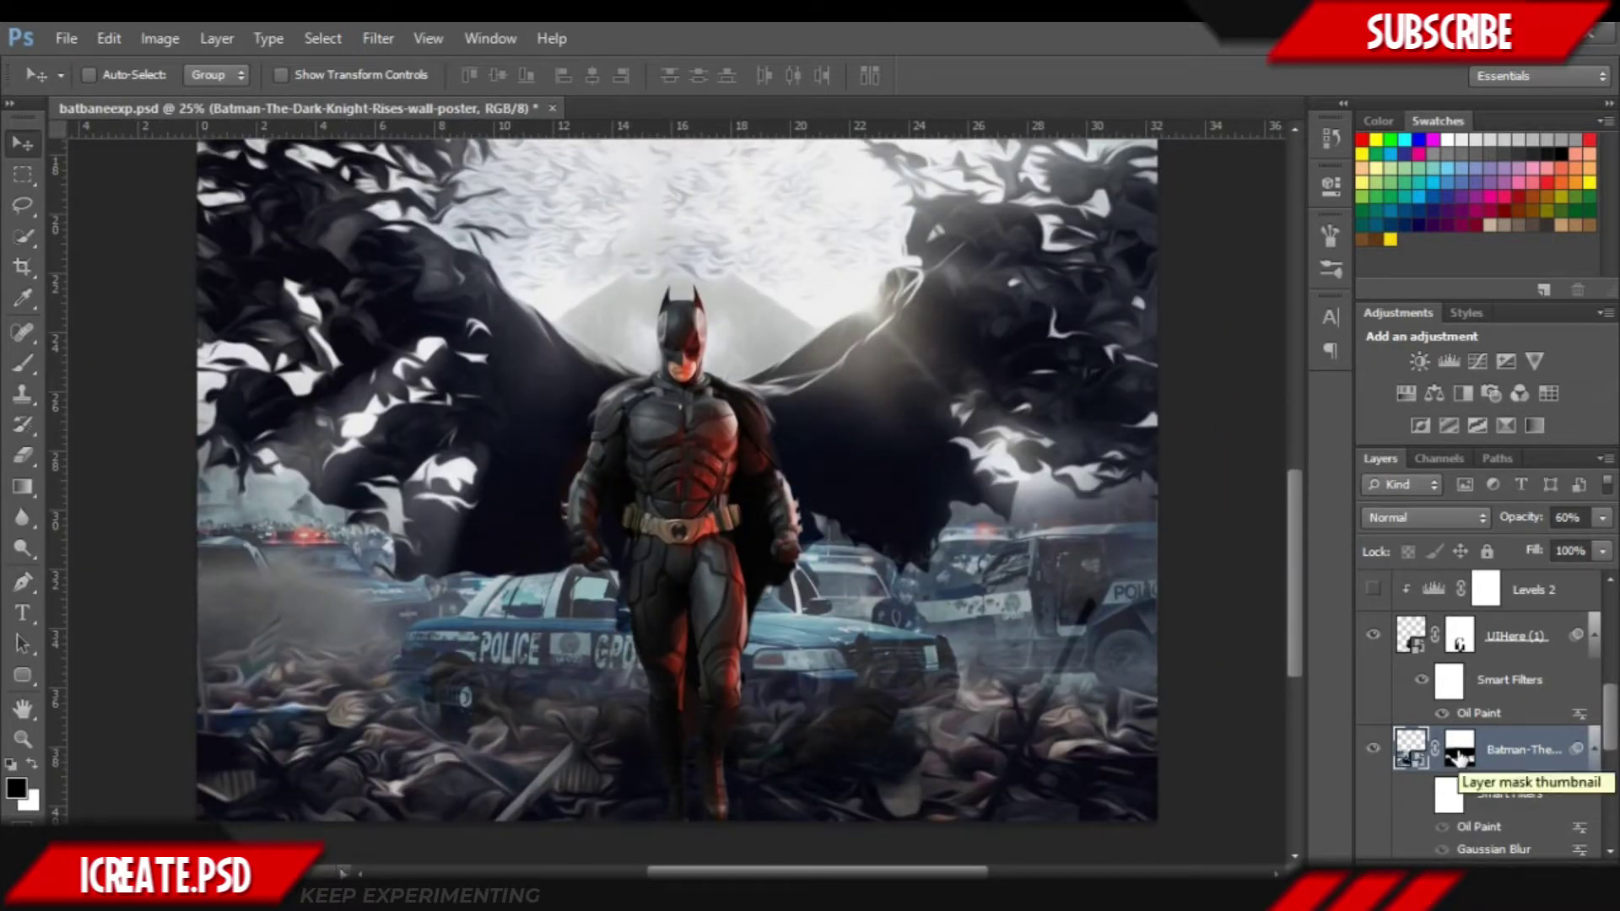
key("ctrl+j")
left_click(1373, 763)
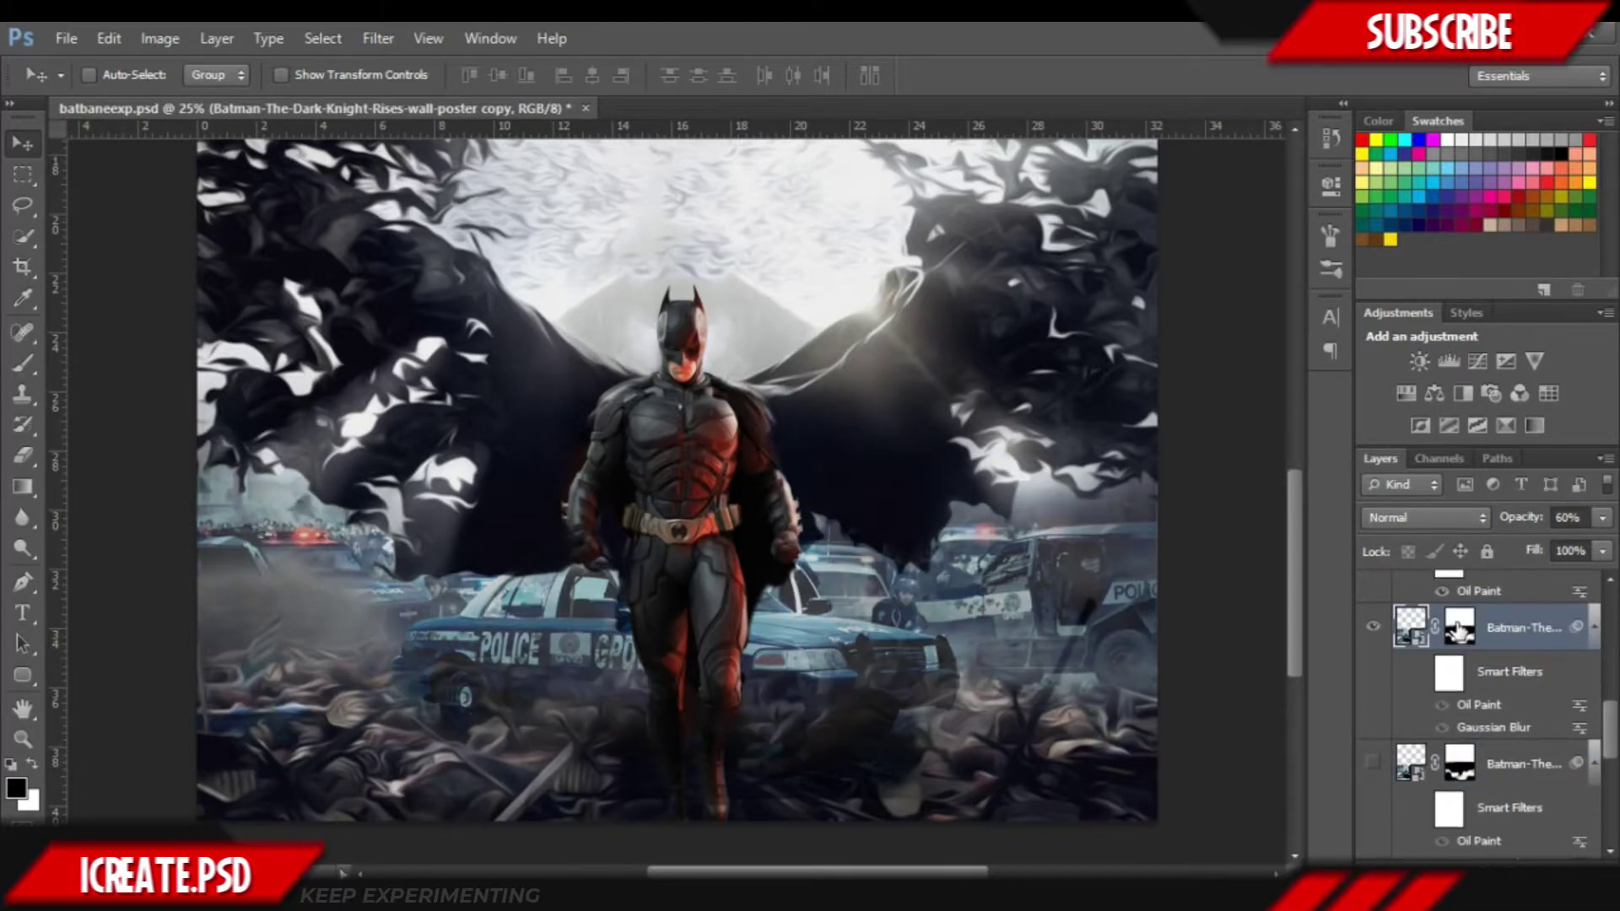
- Delete the duplicated wall-poster layer's mask, and hide that layer and the UIHere (1) Batman layer
right_click(1460, 627)
left_click(1439, 673)
left_click(1373, 627)
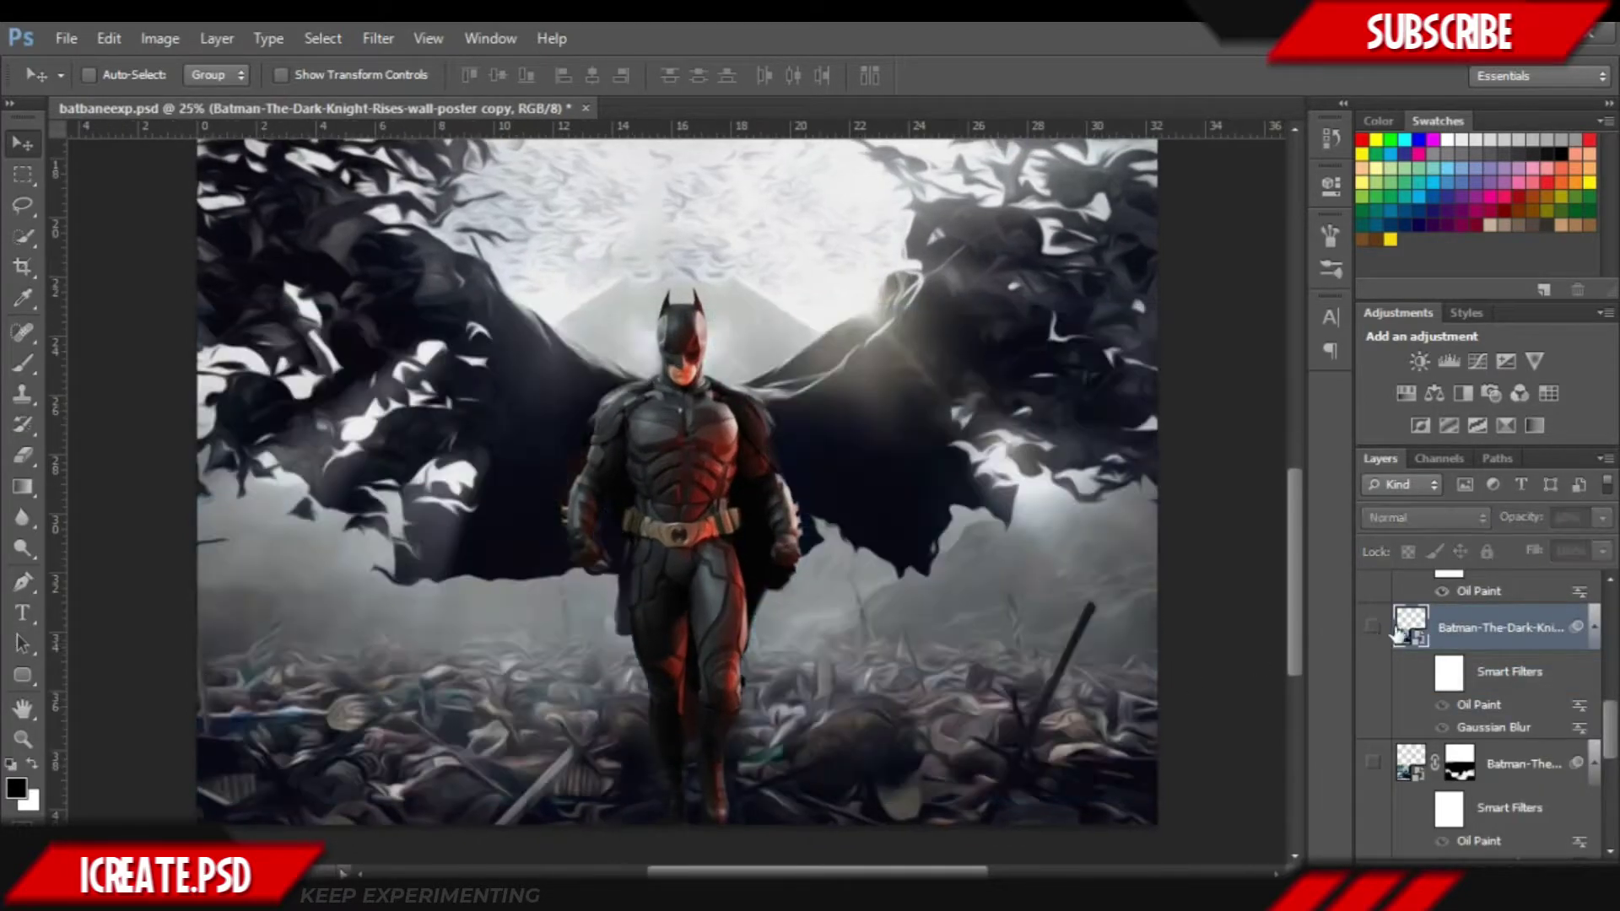
mouse_move(1612, 759)
left_mouse_down()
mouse_move(1613, 839)
mouse_move(1609, 734)
left_mouse_up()
left_click(1373, 612)
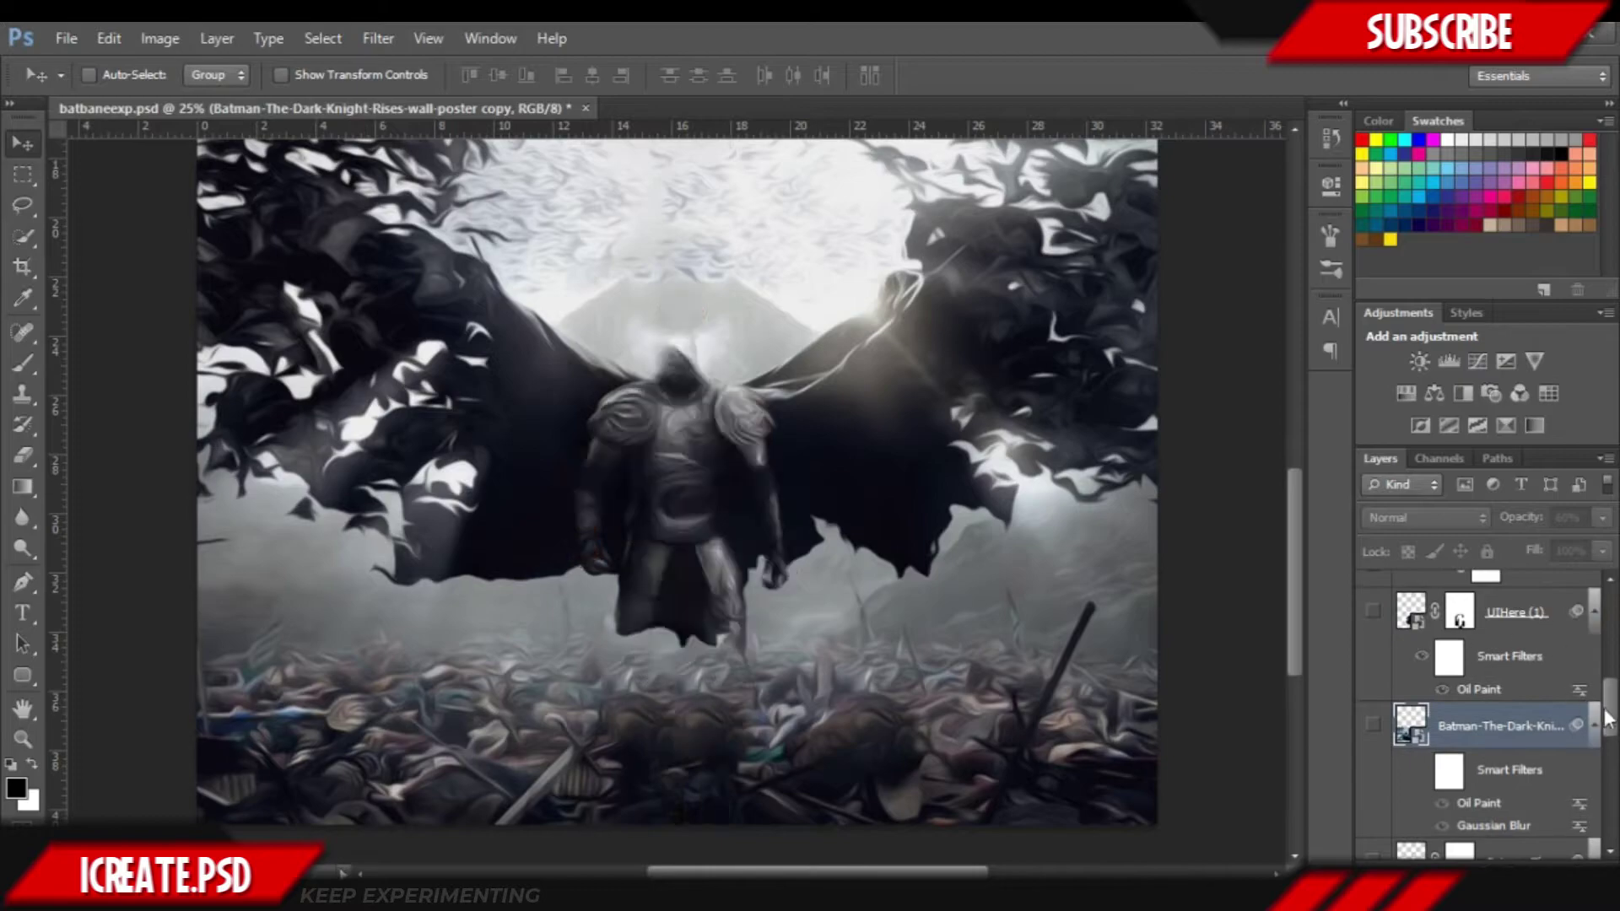
- Select the shadows of the hr_Dracula_Untold_poster layer with Color Range
scroll(1485, 717, "down", 5)
left_click(1502, 813)
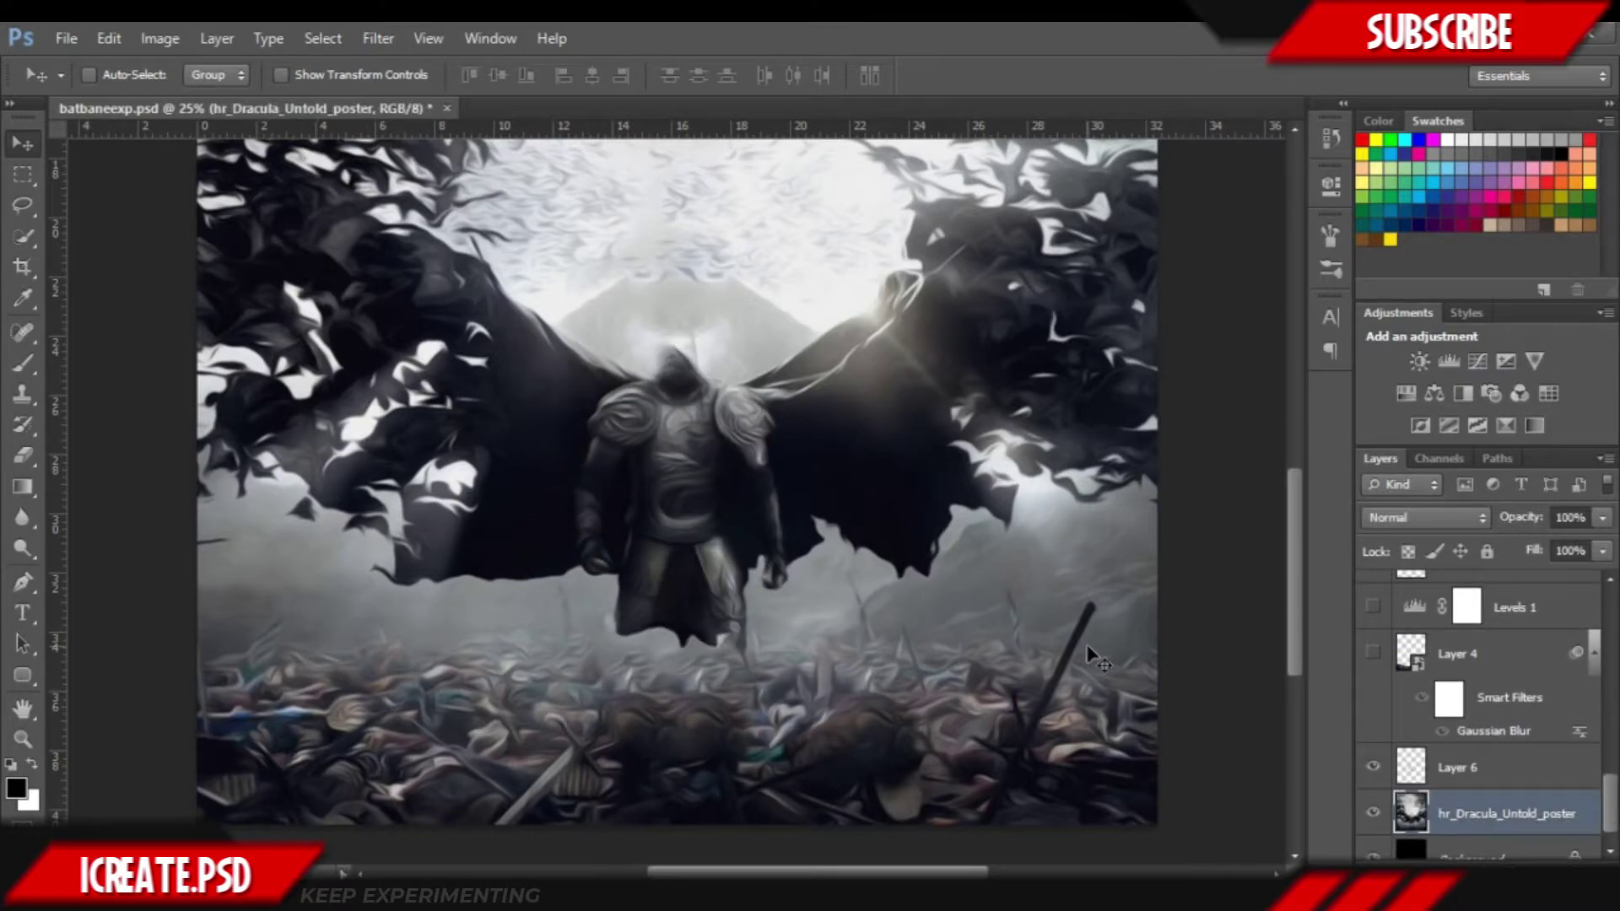
left_click(325, 39)
left_click(354, 247)
left_click(878, 161)
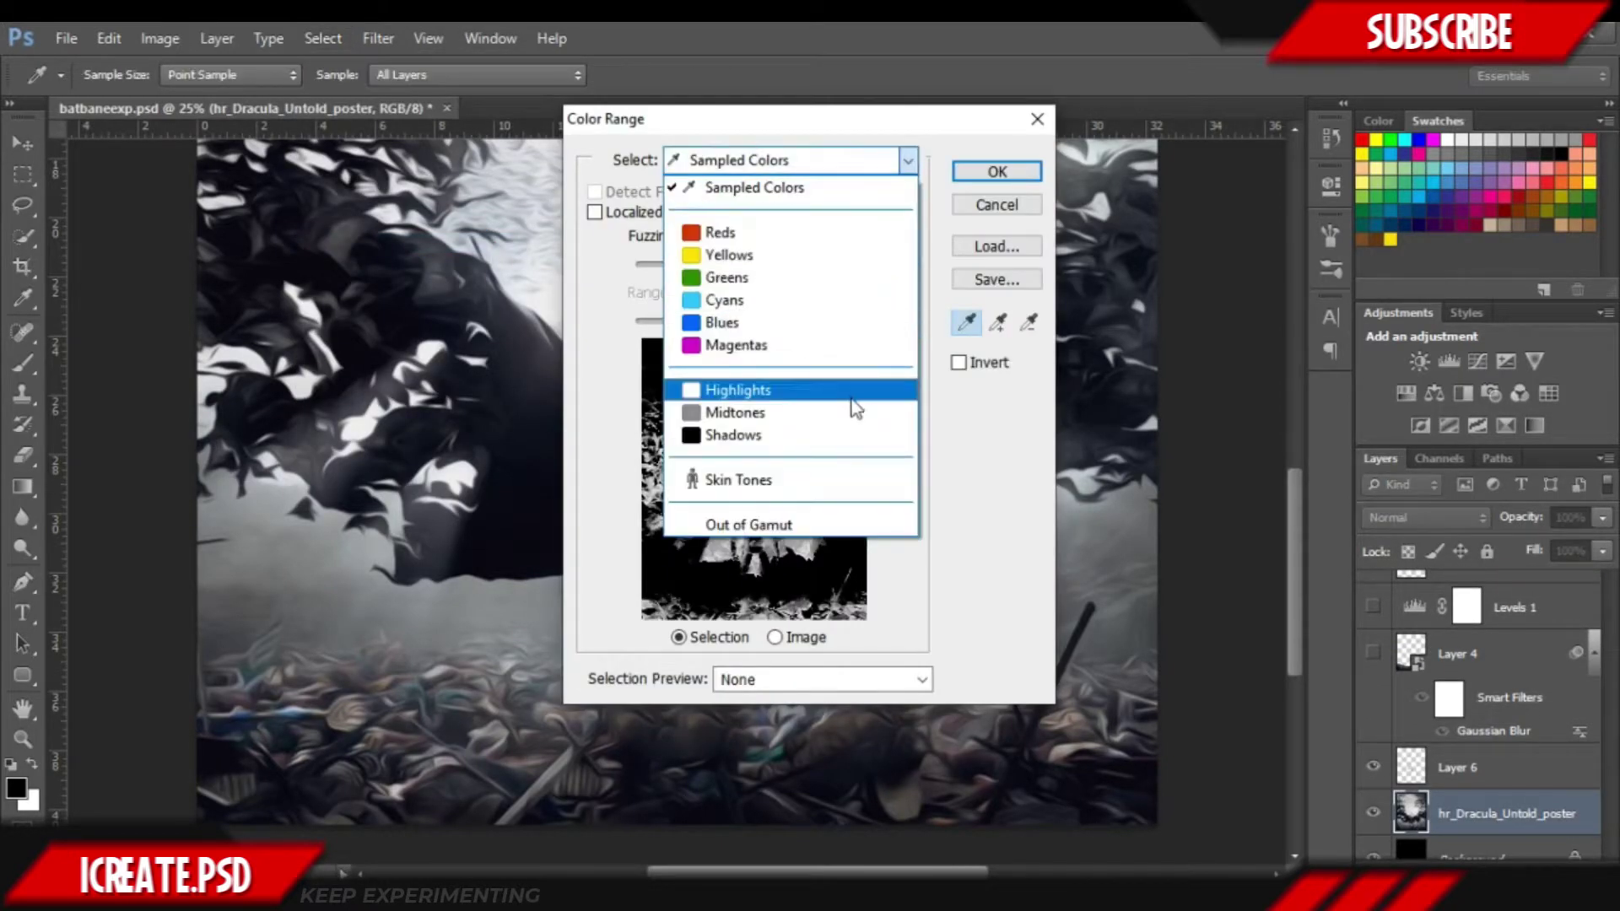
left_click(743, 430)
left_click(1006, 167)
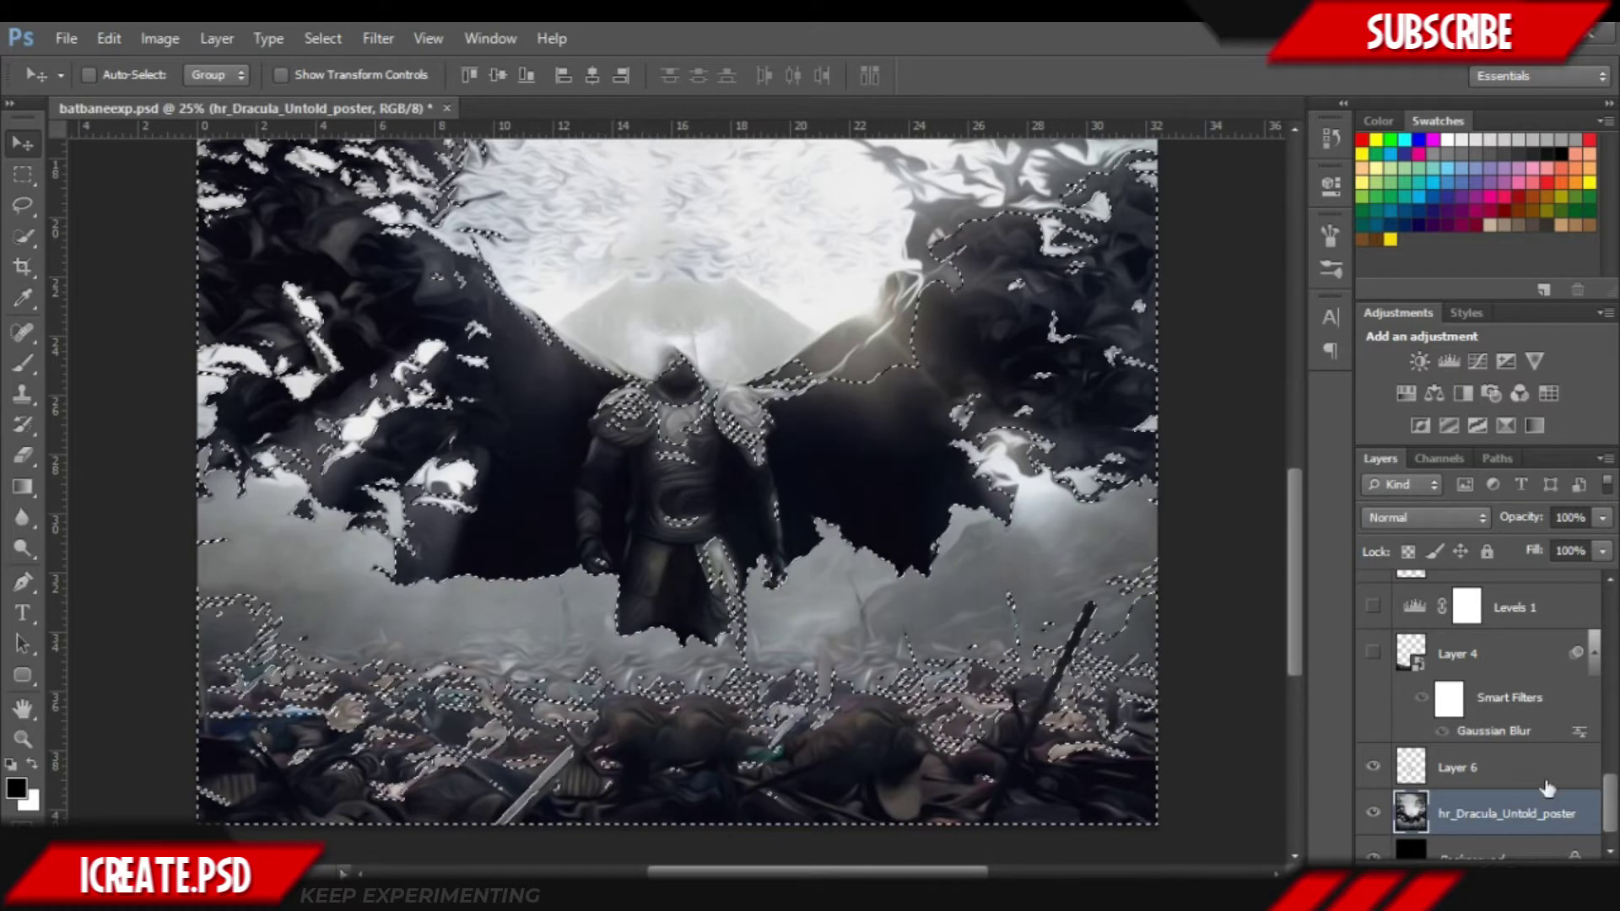
- Show the wall-poster copy, mask it with the shadow selection, and invert the mask
scroll(1601, 733, "up", 5)
left_click_drag(1601, 732, 1601, 709)
left_click(1479, 654)
left_click(1372, 654)
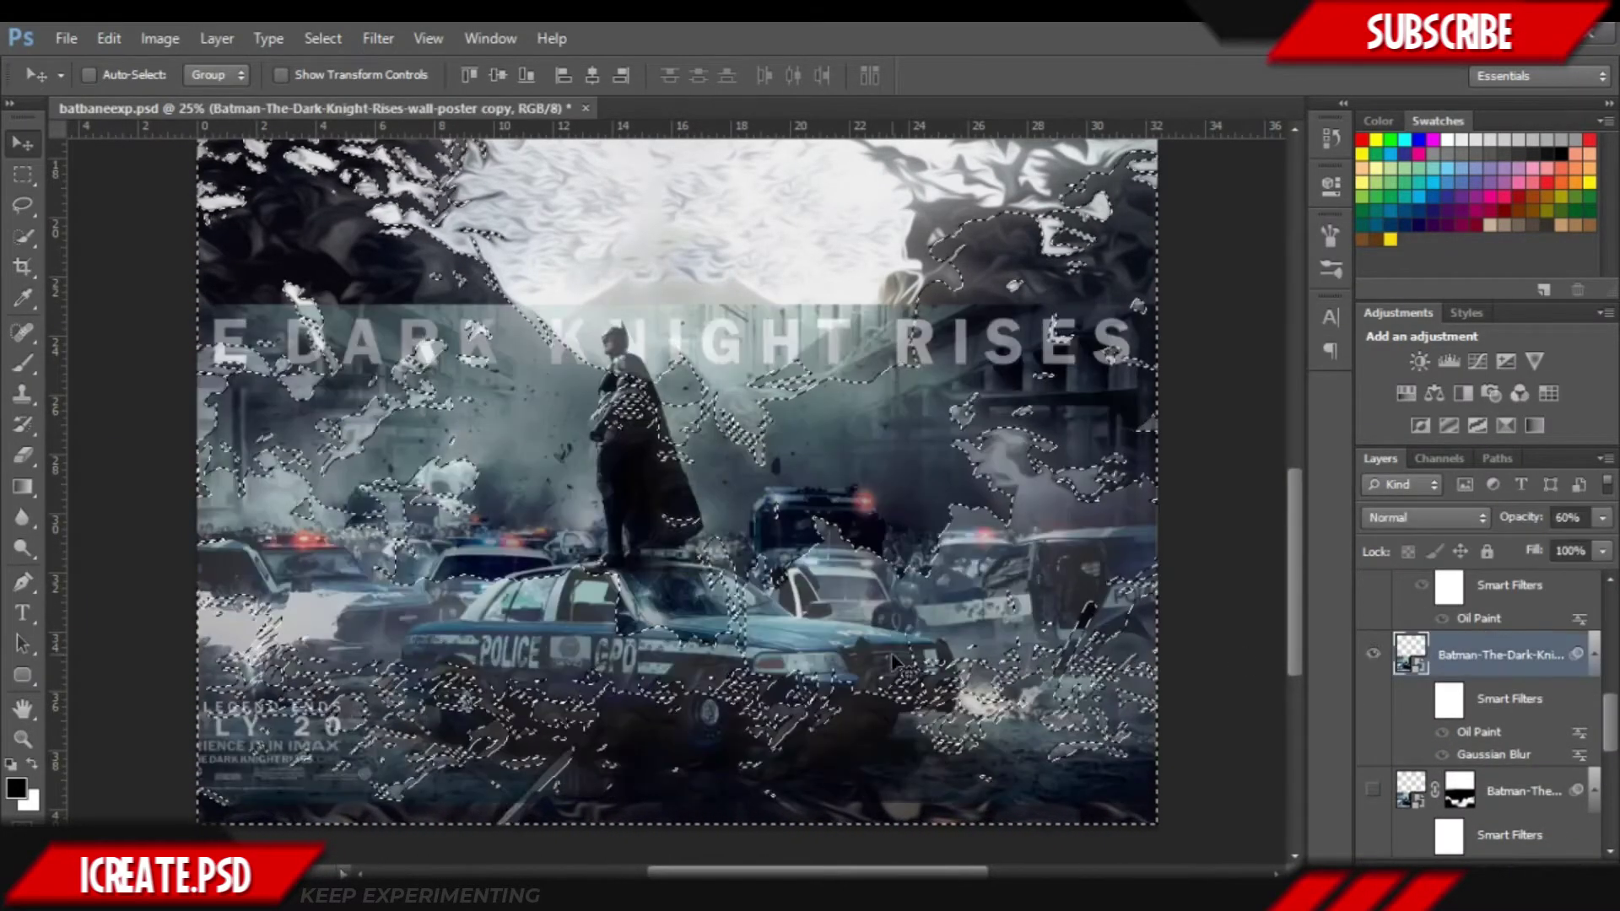
left_click(1461, 870)
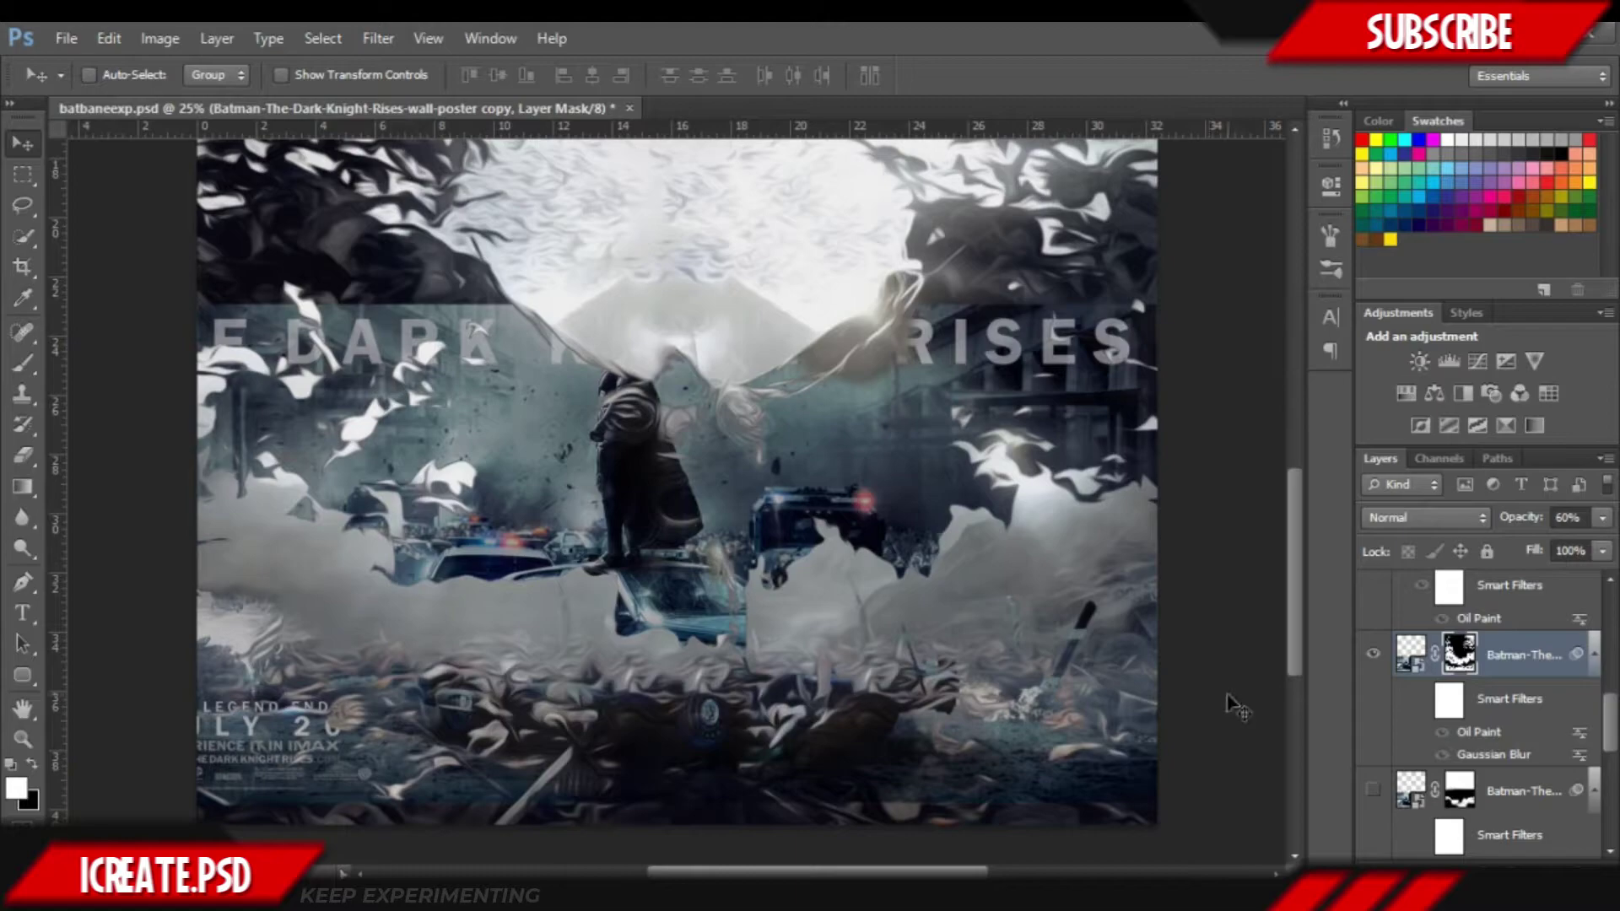
key("ctrl+i")
- Erase on the wall-poster copy's mask to remove the title lettering, upper scenery and leftover areas over the ground
key("ctrl+plus")
key("e")
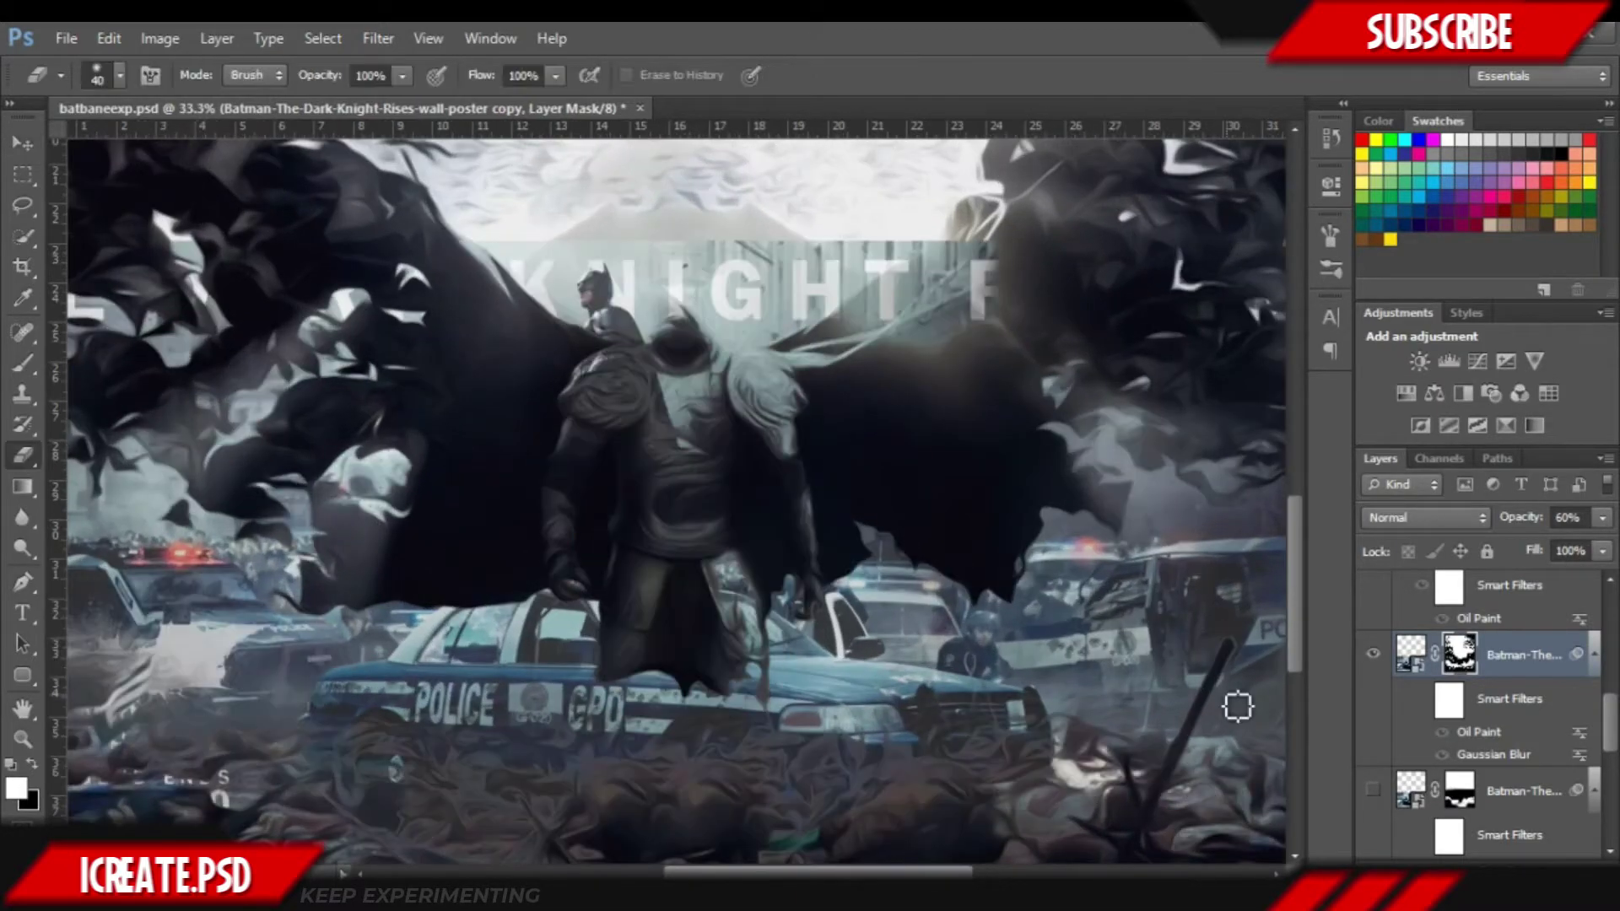
left_click_drag(1017, 283, 190, 266)
key("ctrl+minus")
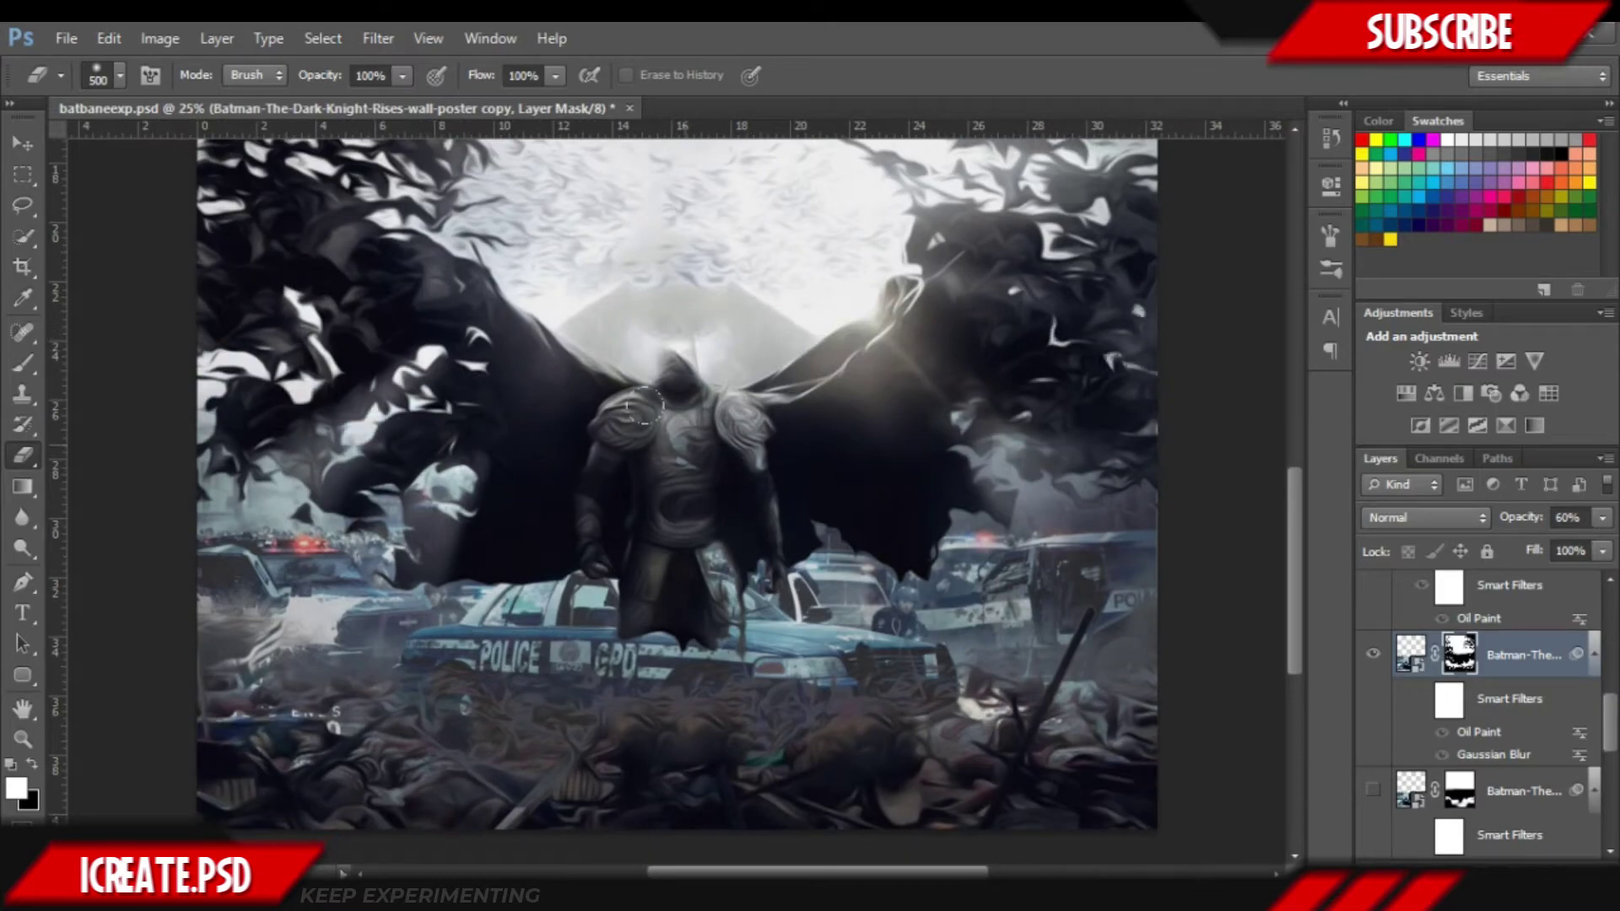
mouse_move(249, 620)
left_mouse_down()
mouse_move(262, 641)
mouse_move(1012, 701)
left_mouse_up()
key("v")
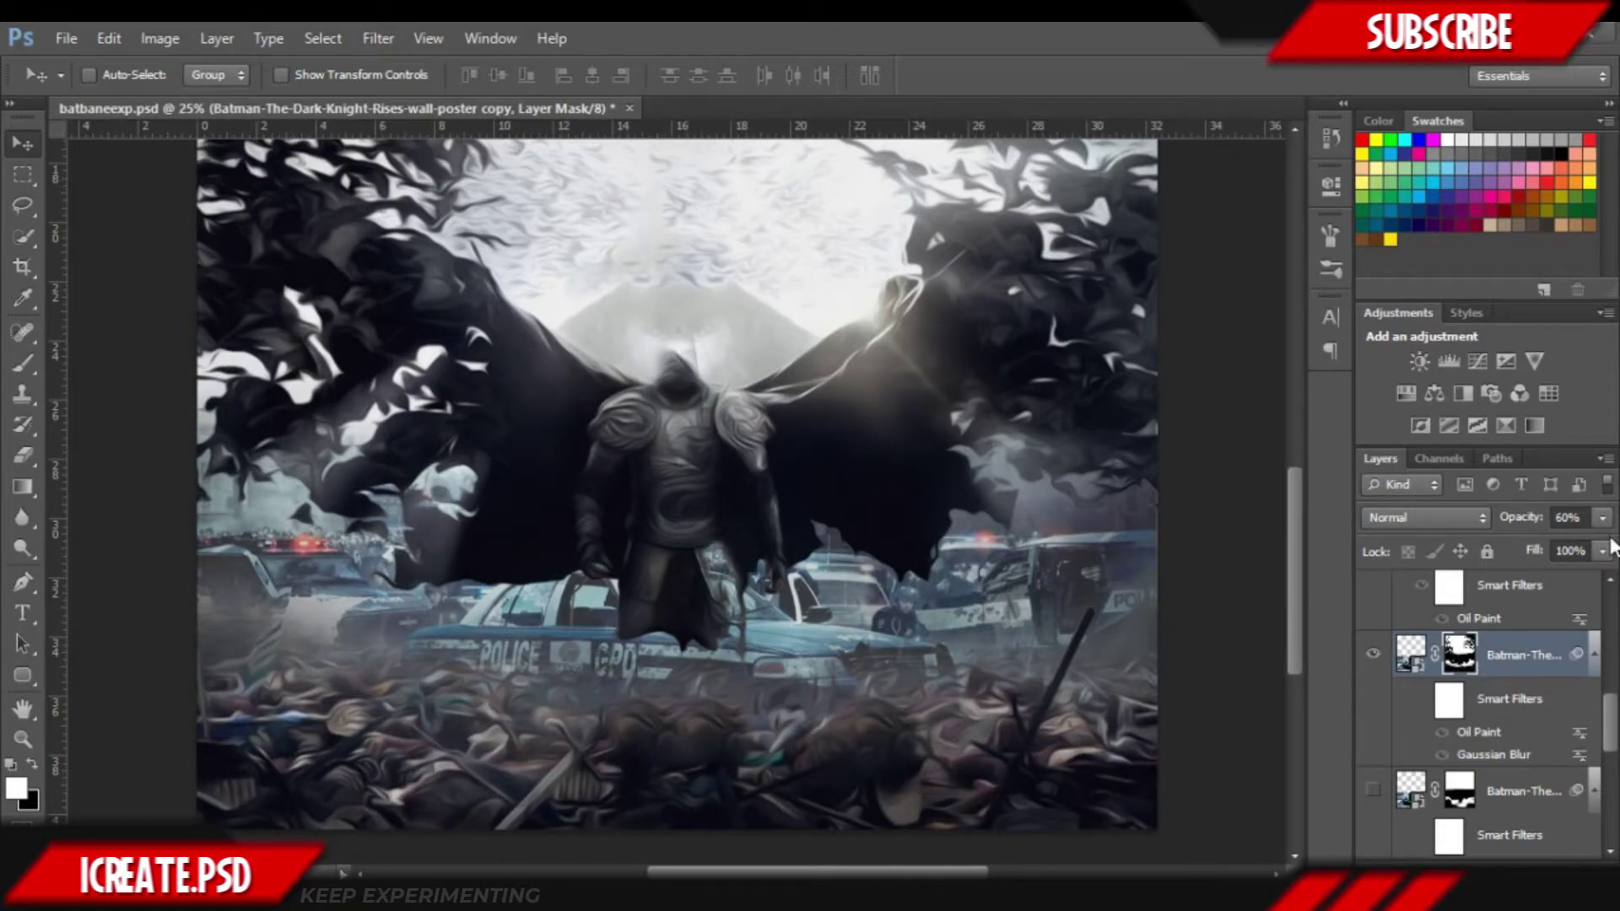
- Show the original masked wall-poster layer again and delete its newly masked duplicate
mouse_move(1564, 543)
left_mouse_down()
mouse_move(1547, 547)
mouse_move(1565, 547)
left_mouse_up()
left_click(1373, 789)
left_click(1372, 655)
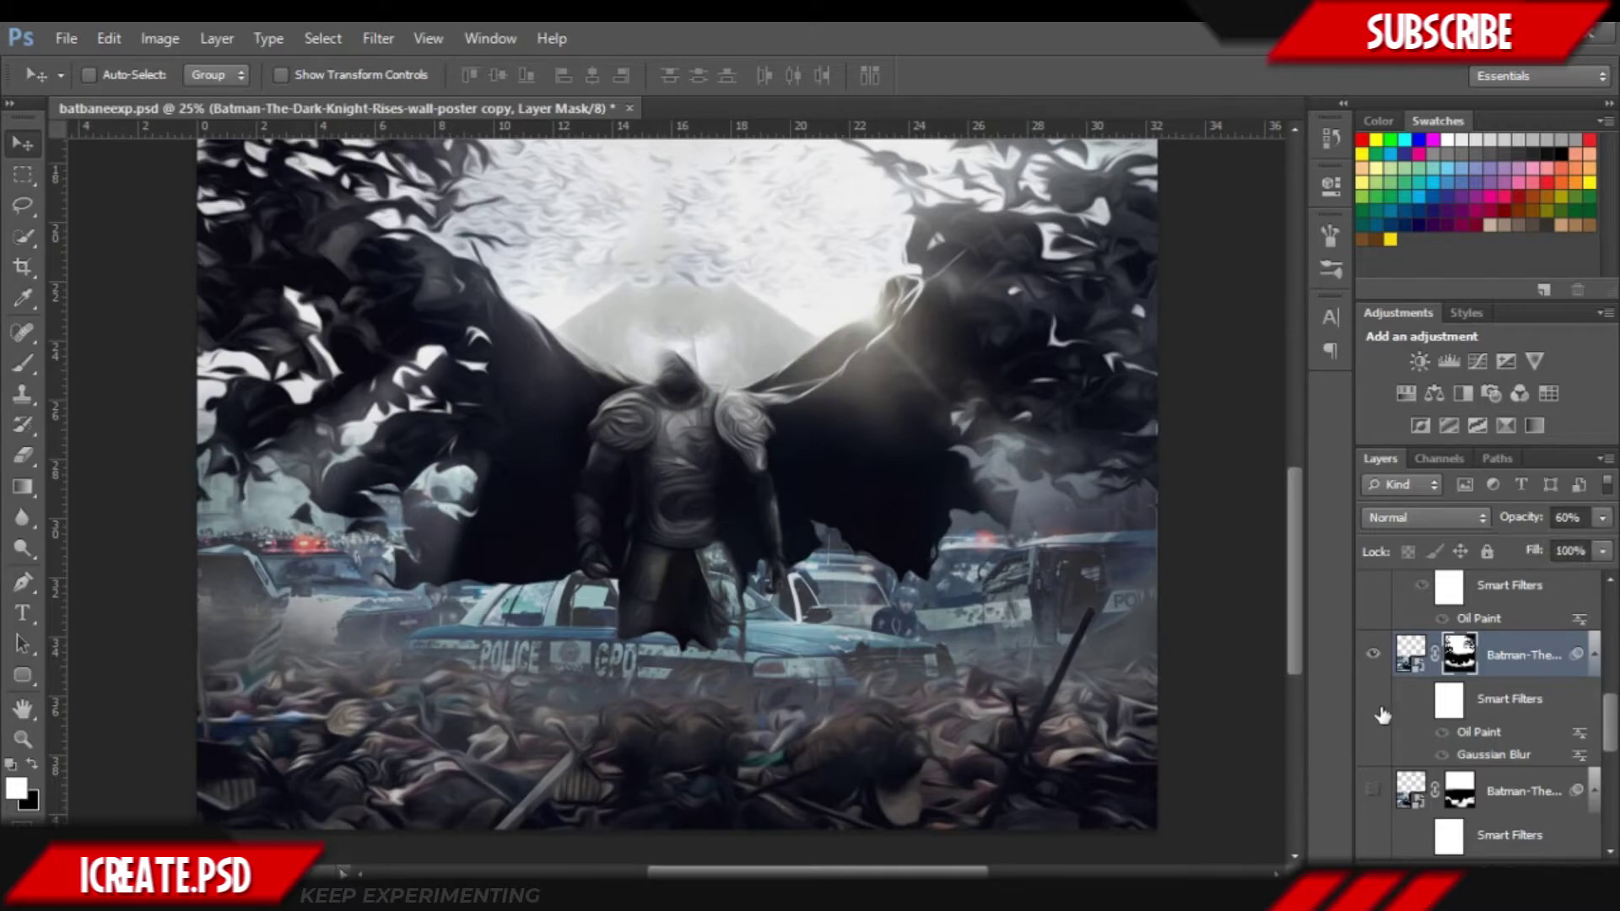
right_click(1517, 660)
left_click(1405, 119)
key("ctrl+plus")
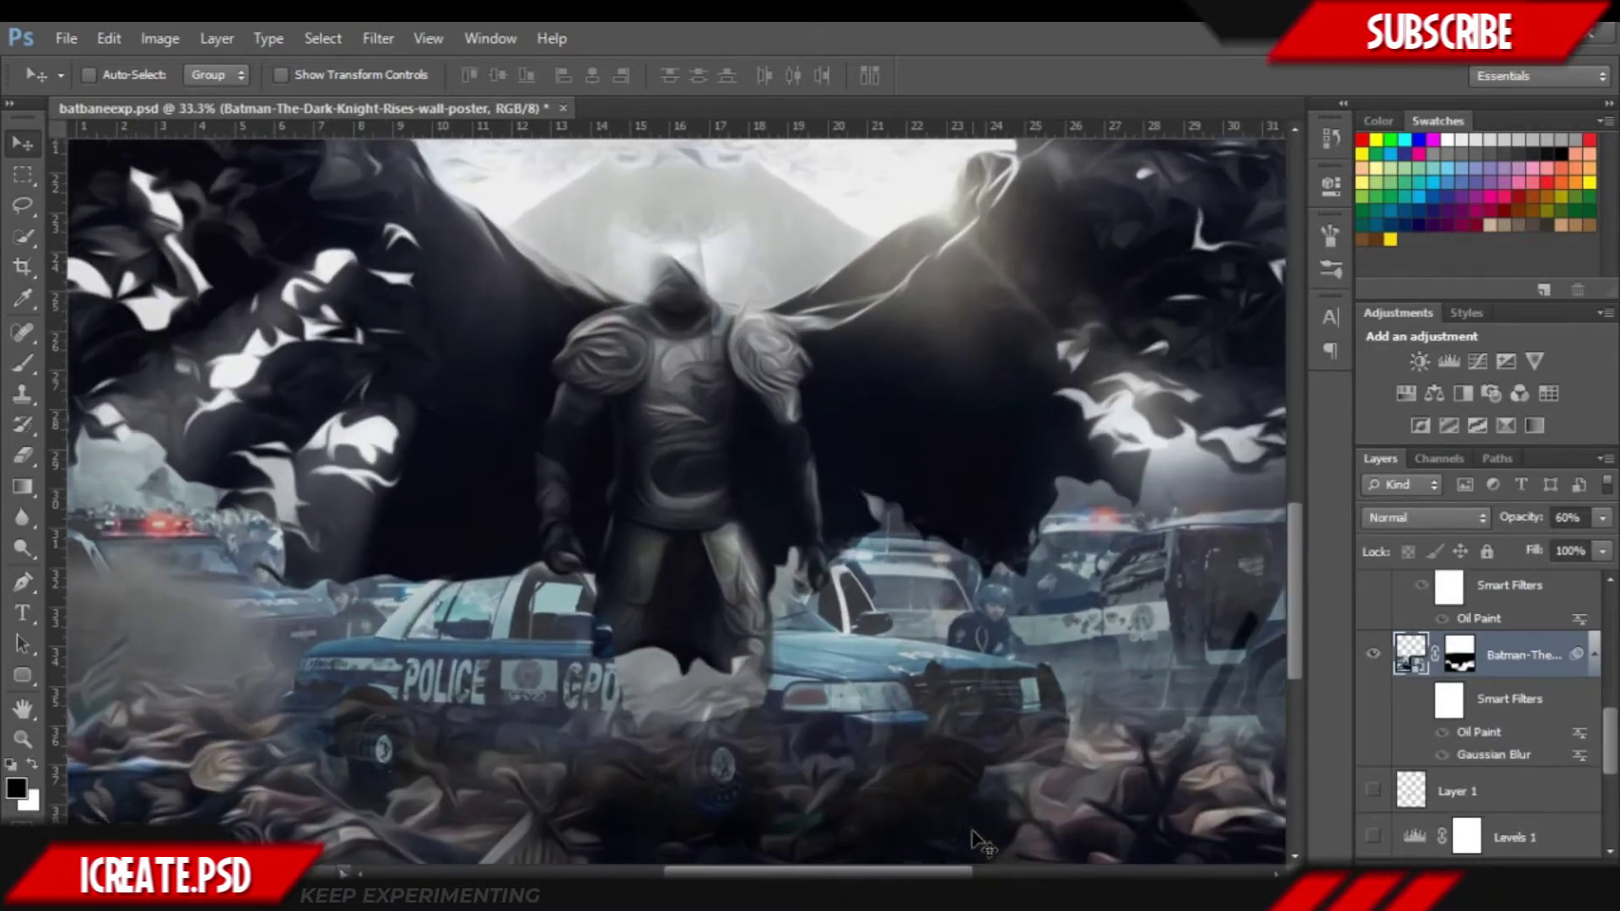
- Turn on the wall-poster layer's Oil Paint and Gaussian Blur smart filters to soften the police cars
scroll(981, 831, "down", 3)
left_click(1421, 700)
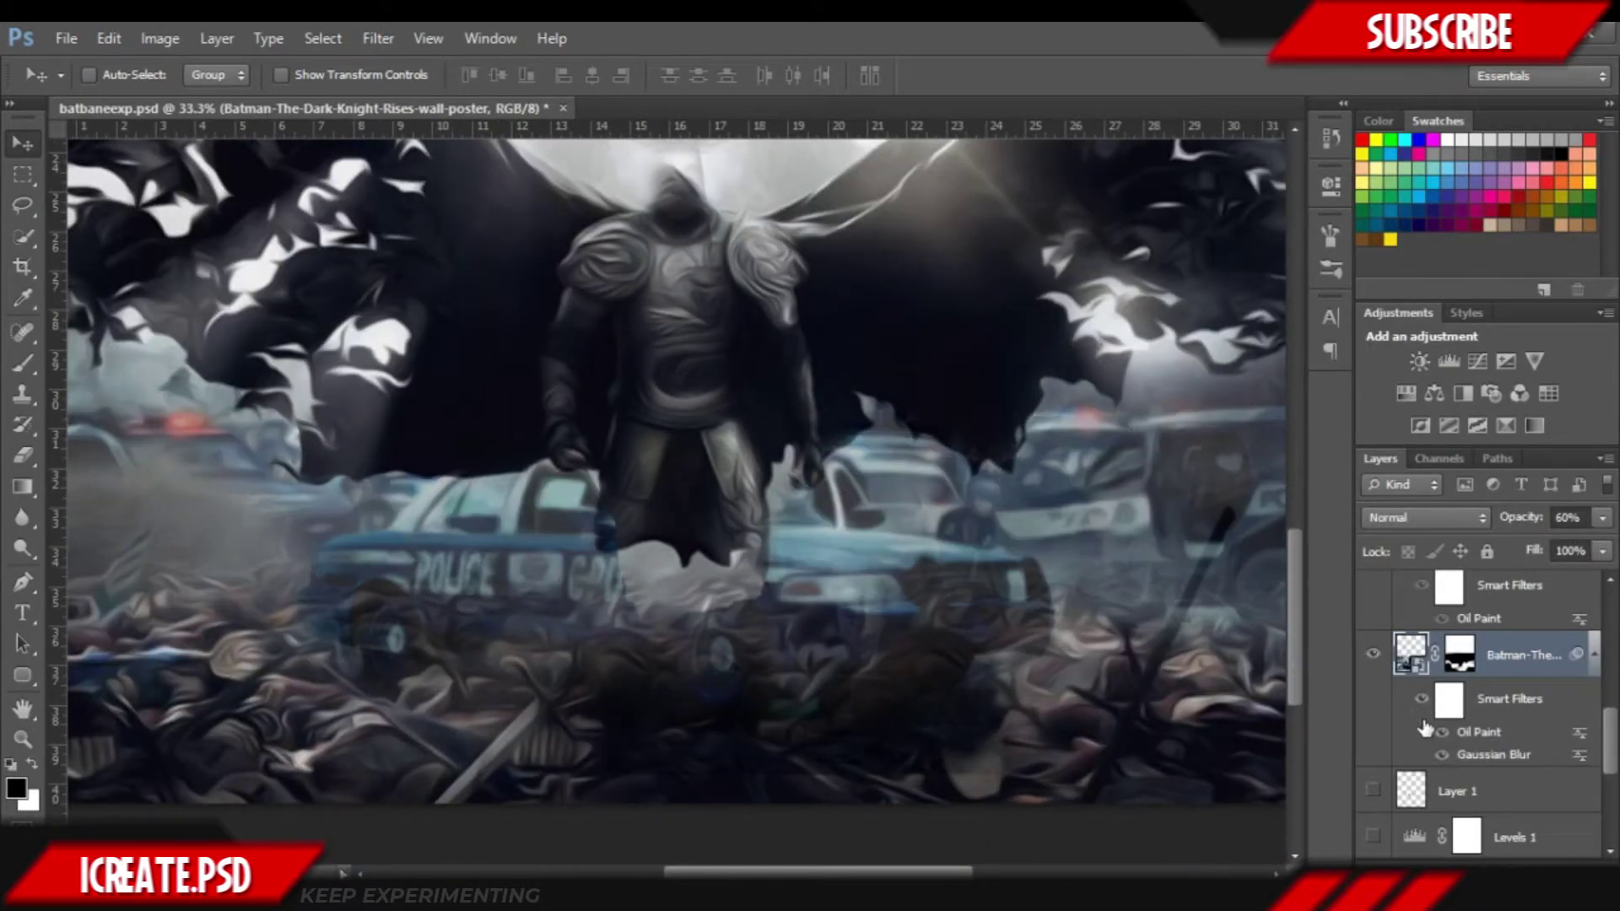
scroll(1223, 709, "up", 2)
key("ctrl+minus")
key("ctrl+minus")
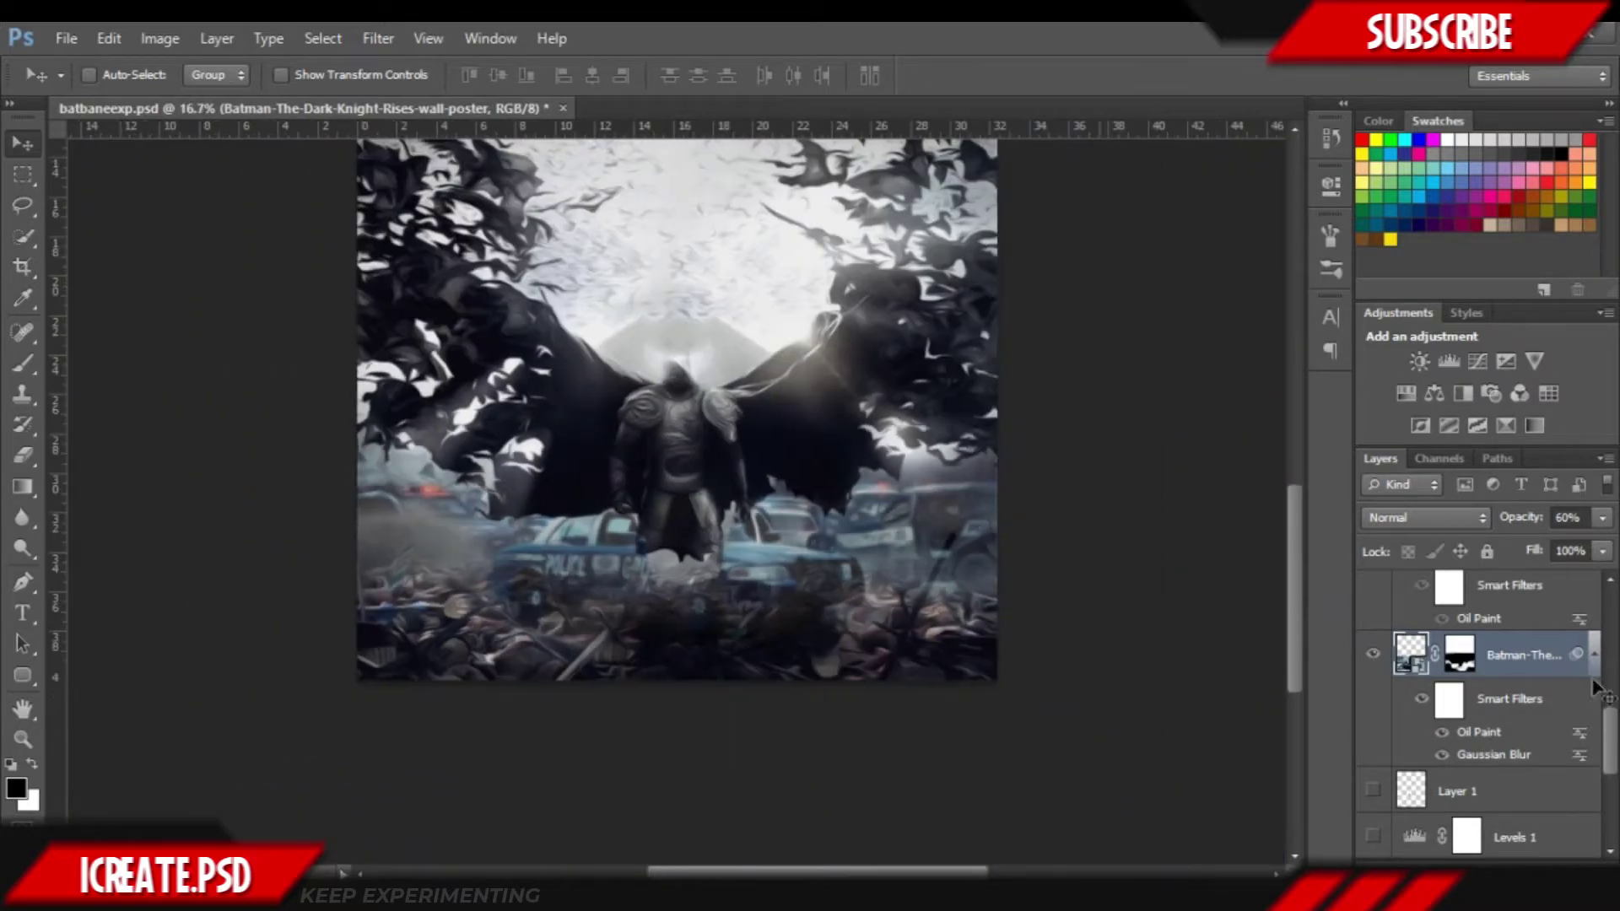
- Show Layer 4 and the UIHere (1) Batman layer over the blurred police cars
left_click_drag(1610, 745, 1610, 827)
scroll(1607, 719, "up", 1)
left_click(1373, 668)
scroll(1012, 694, "up", 2)
scroll(1010, 694, "down", 2)
scroll(773, 766, "up", 1)
key("ctrl+plus")
scroll(783, 766, "down", 2)
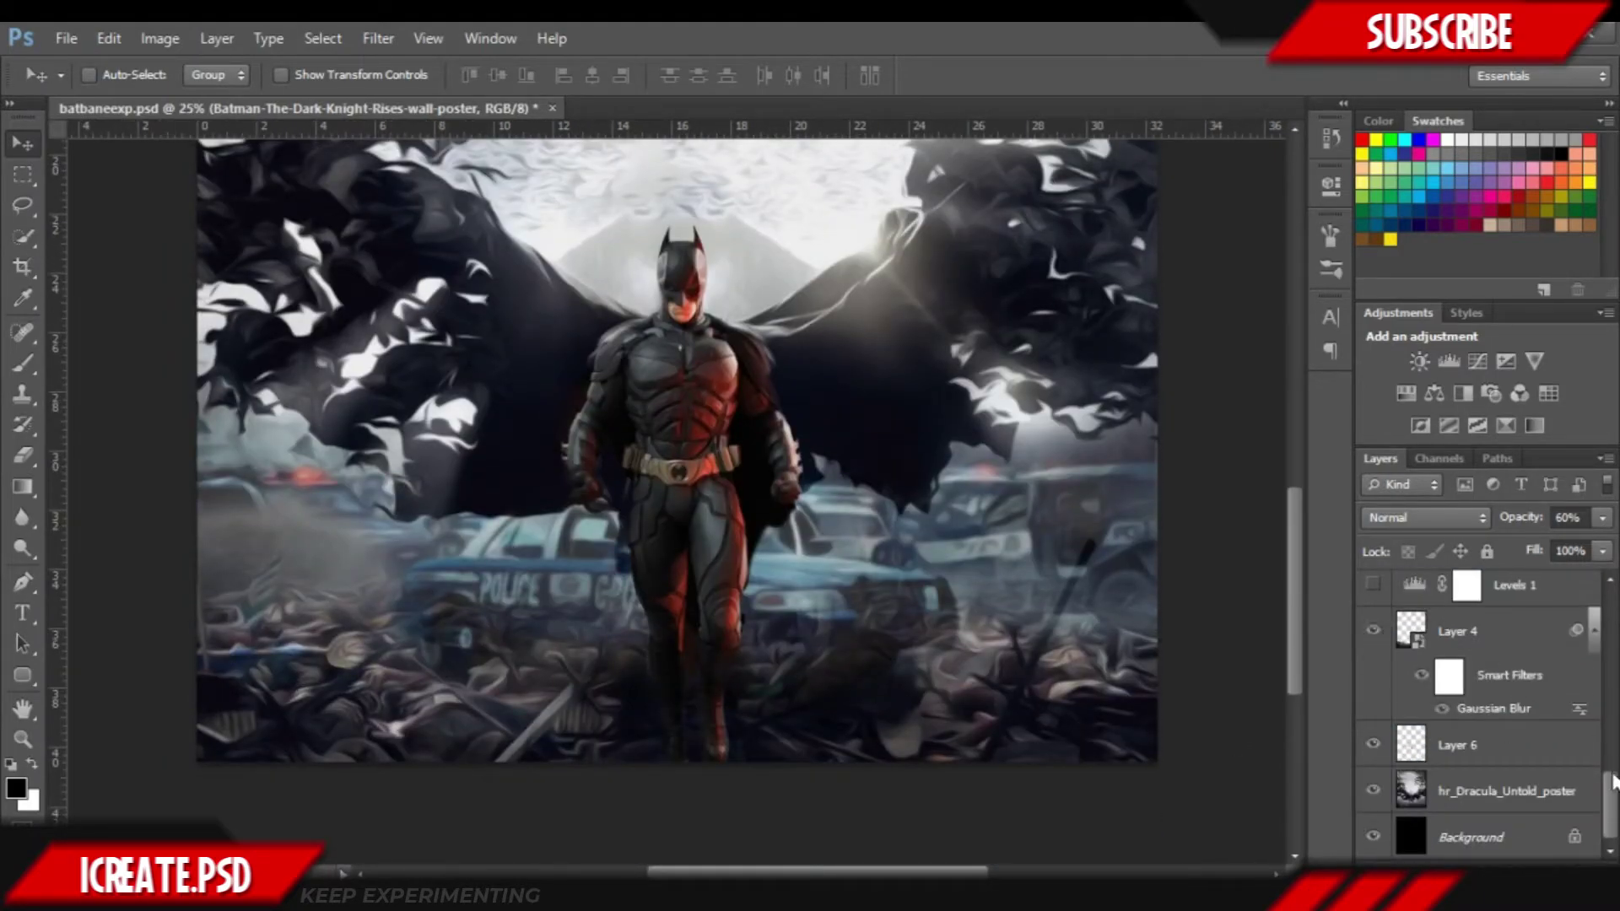
- Add a Levels adjustment above Layer 4 with a shadow input of 32 and fine-tune its midtones
scroll(1607, 781, "up", 2)
left_click(1476, 769)
left_click(1449, 363)
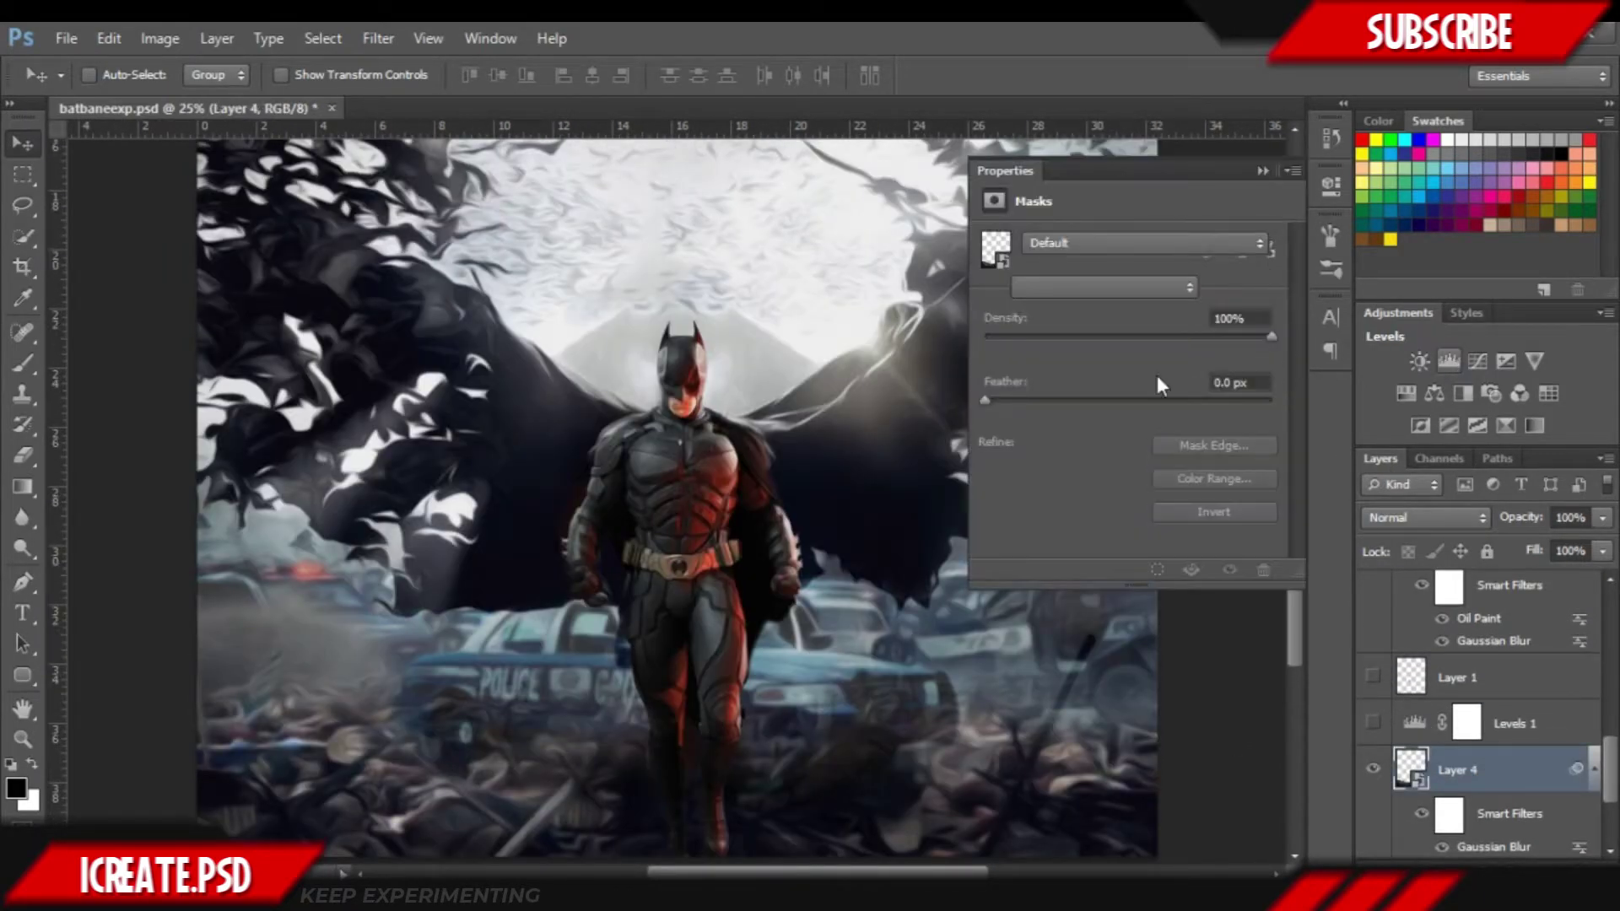
left_click_drag(1017, 414, 1044, 411)
key("ctrl+minus")
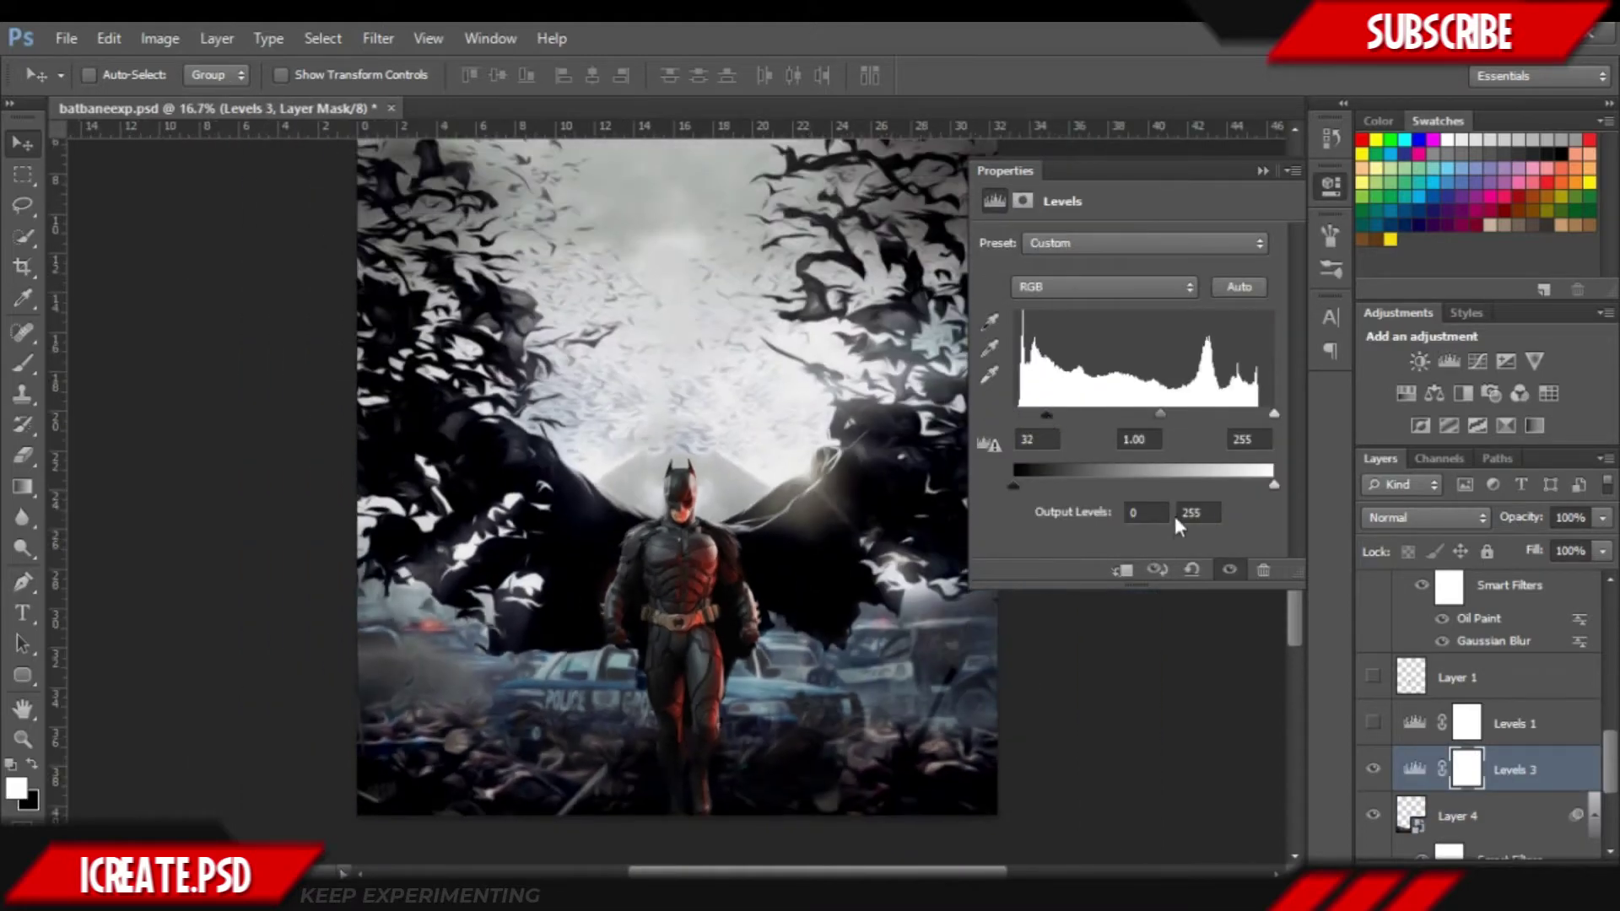
left_click_drag(1160, 414, 1169, 415)
left_click_drag(1271, 414, 1274, 413)
left_click(1263, 170)
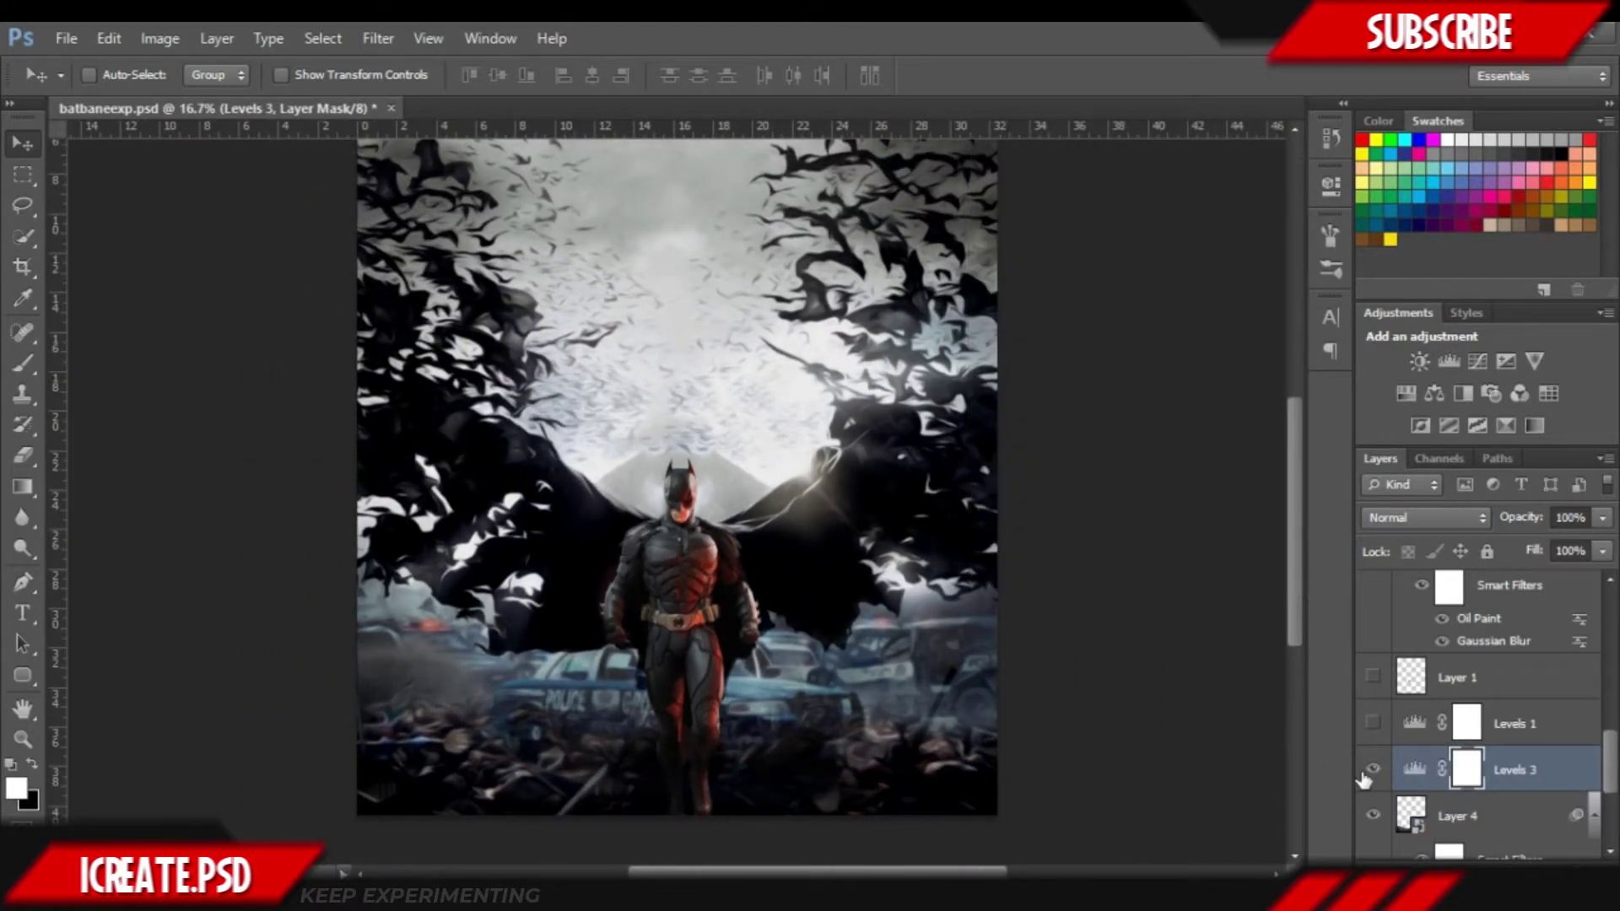
- Show the existing Levels 1 adjustment and delete the trial Levels 3 adjustment beneath it
left_click(1374, 723)
left_click(1544, 733)
left_click(1555, 771)
key("Delete")
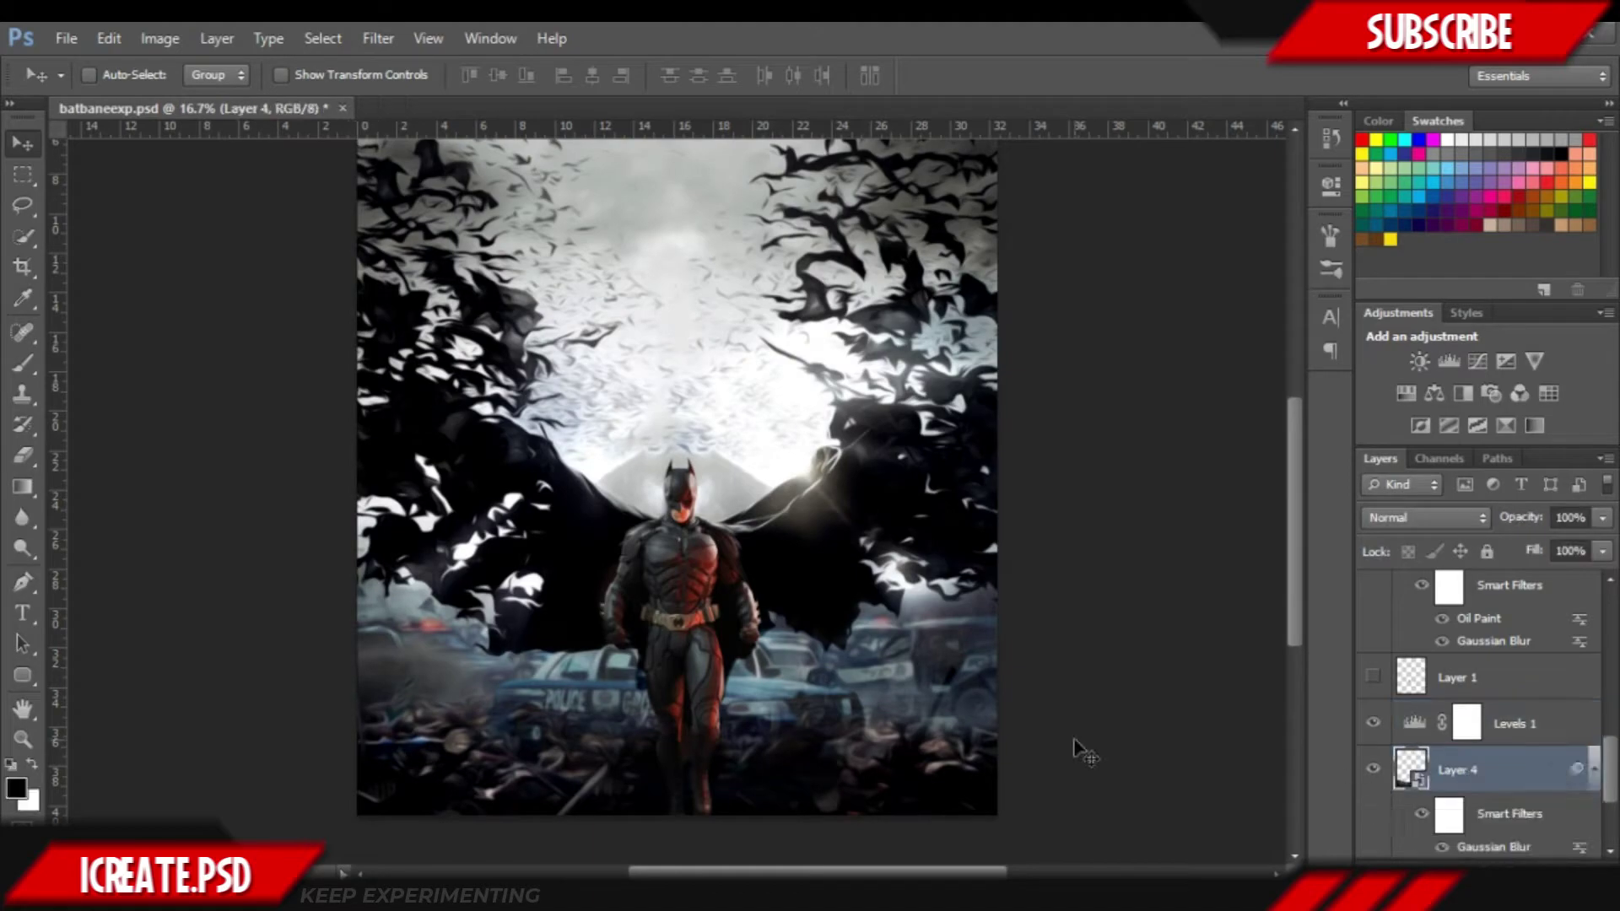
- Duplicate the Levels 2 adjustment above the UIHere (1) Batman layer and delete the clipped original
scroll(1075, 740, "down", 2)
key("ctrl+plus")
key("ctrl+plus")
key("ctrl+plus")
scroll(1518, 726, "up", 5)
left_click(1519, 697)
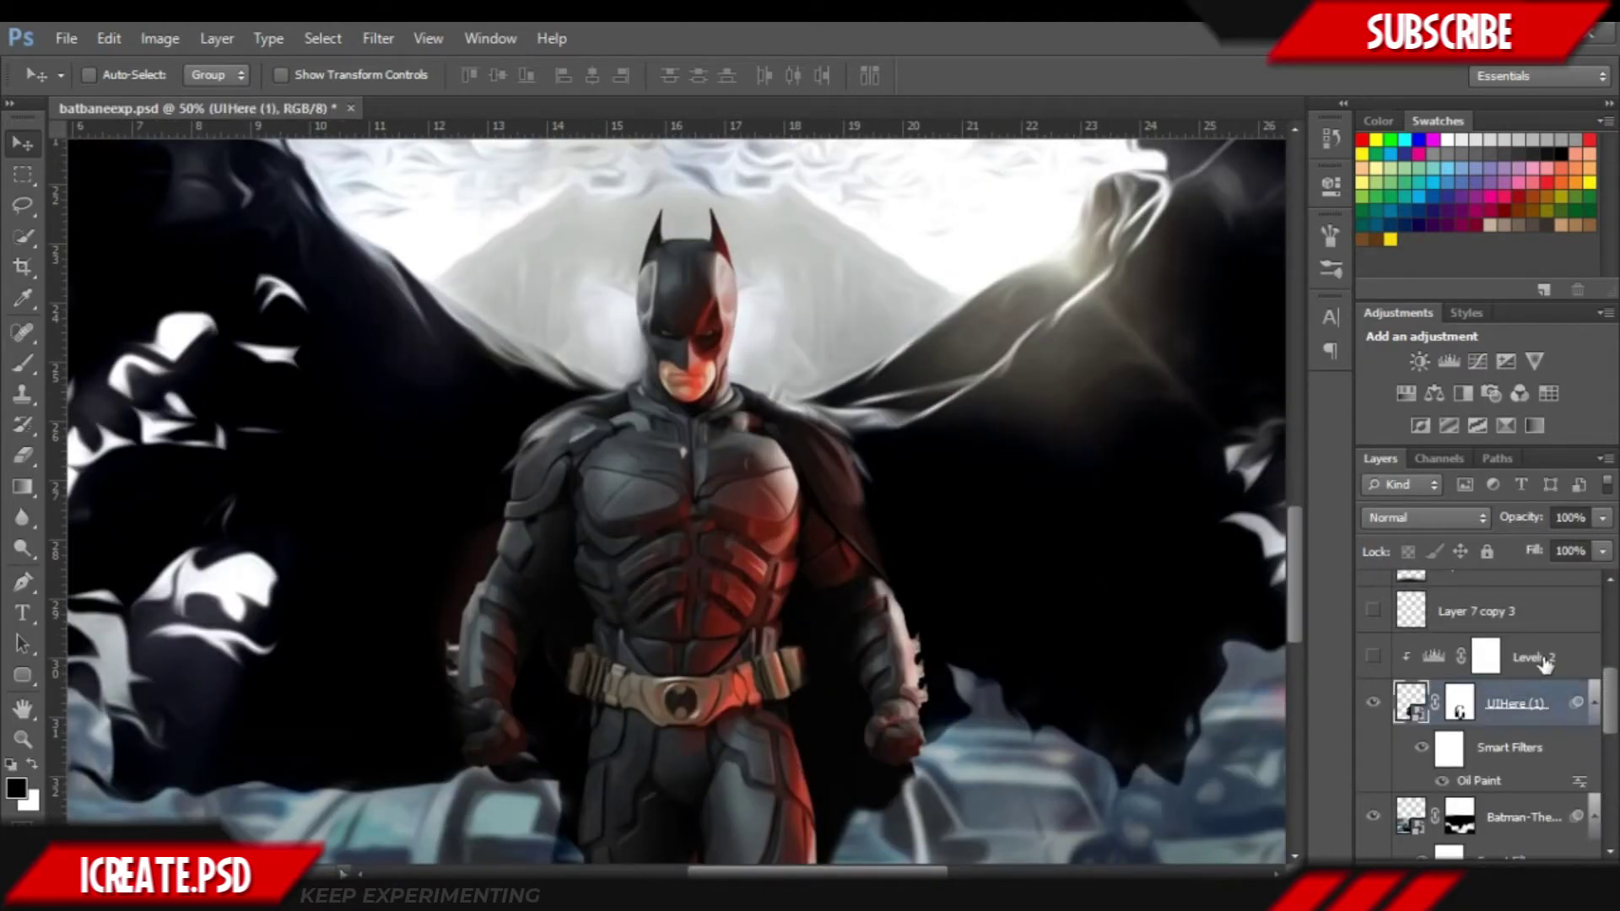
left_click(1566, 673)
key("ctrl+j")
left_click(1565, 715)
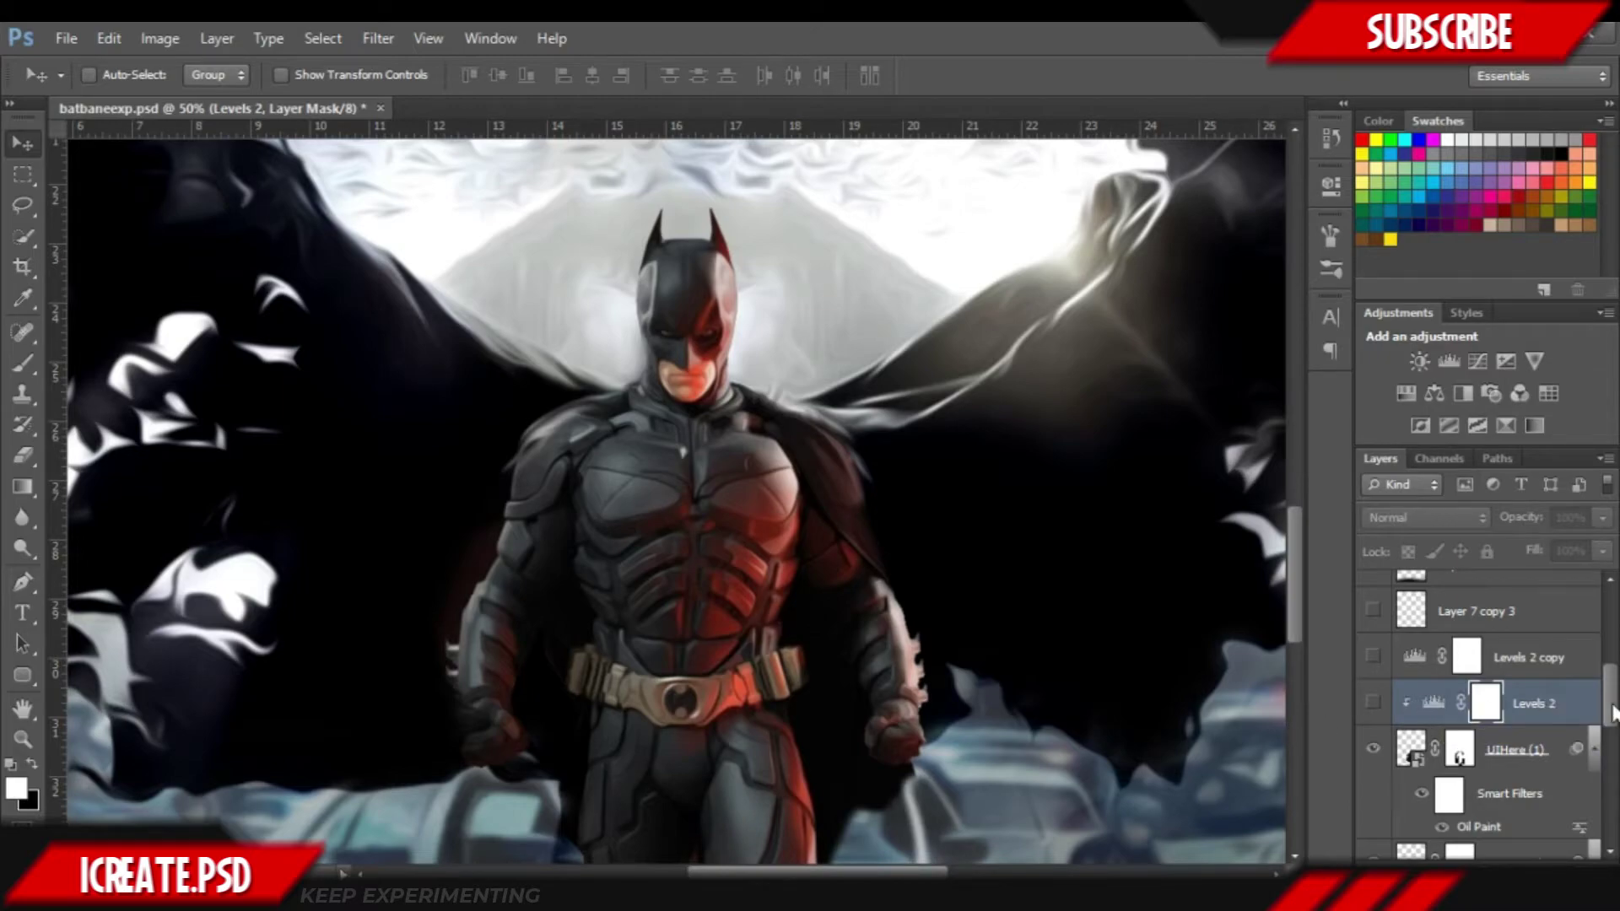
key("Delete")
- Add a Levels adjustment clipped to UIHere (1) with shadow input 28 and midtones 0.87
left_click(1452, 364)
right_click(1519, 702)
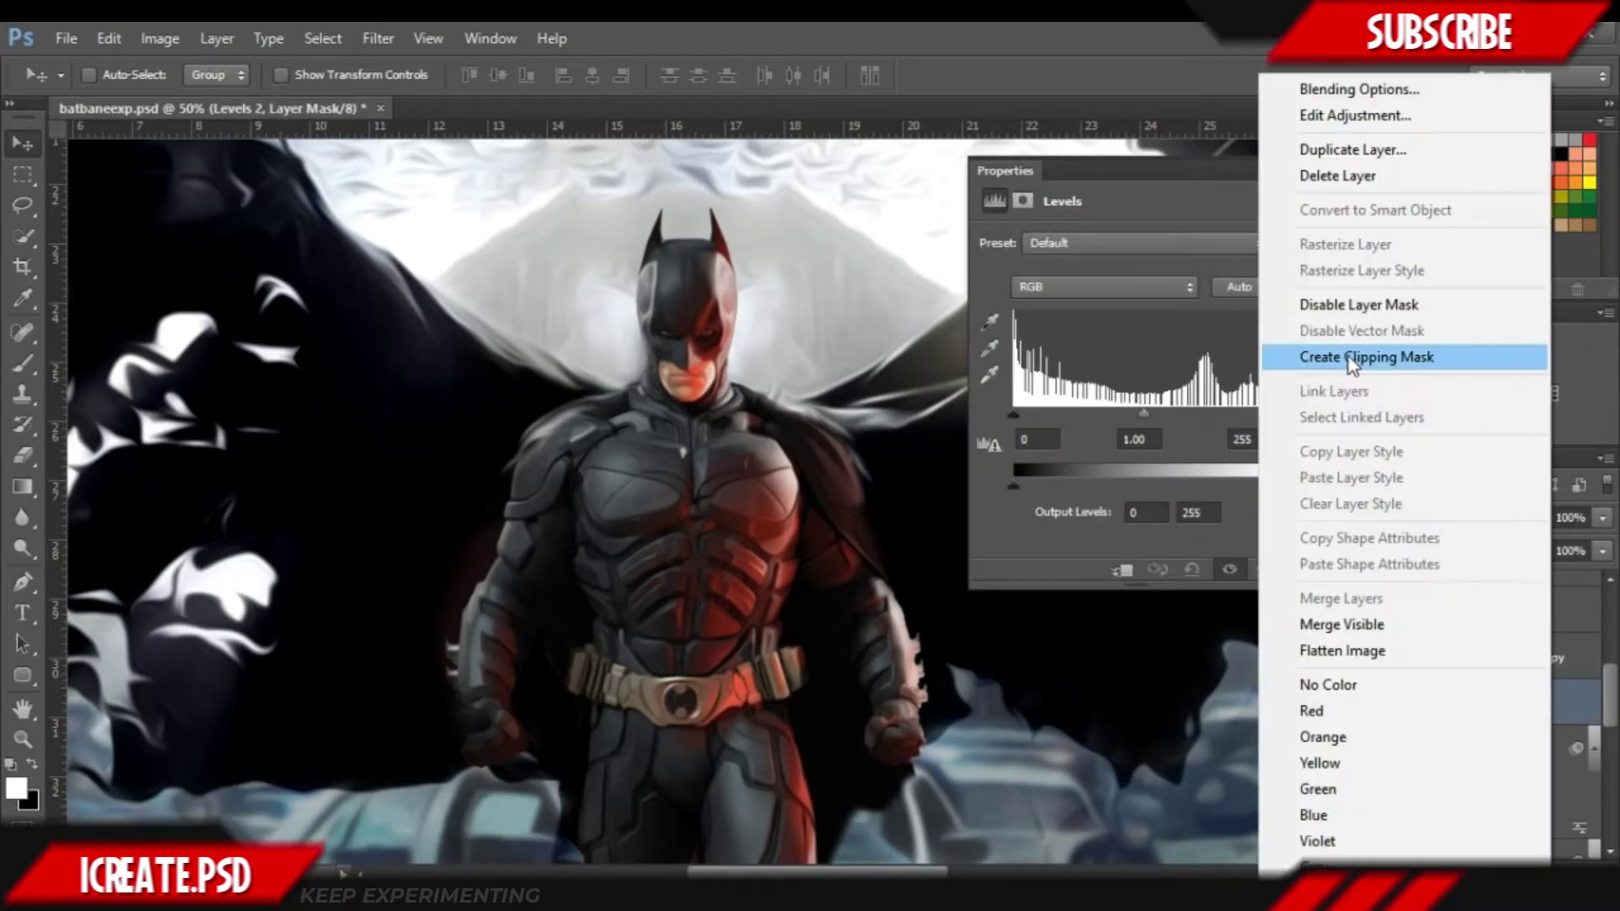
left_click(1356, 355)
left_click_drag(1013, 413, 1040, 410)
left_click_drag(1157, 413, 1168, 414)
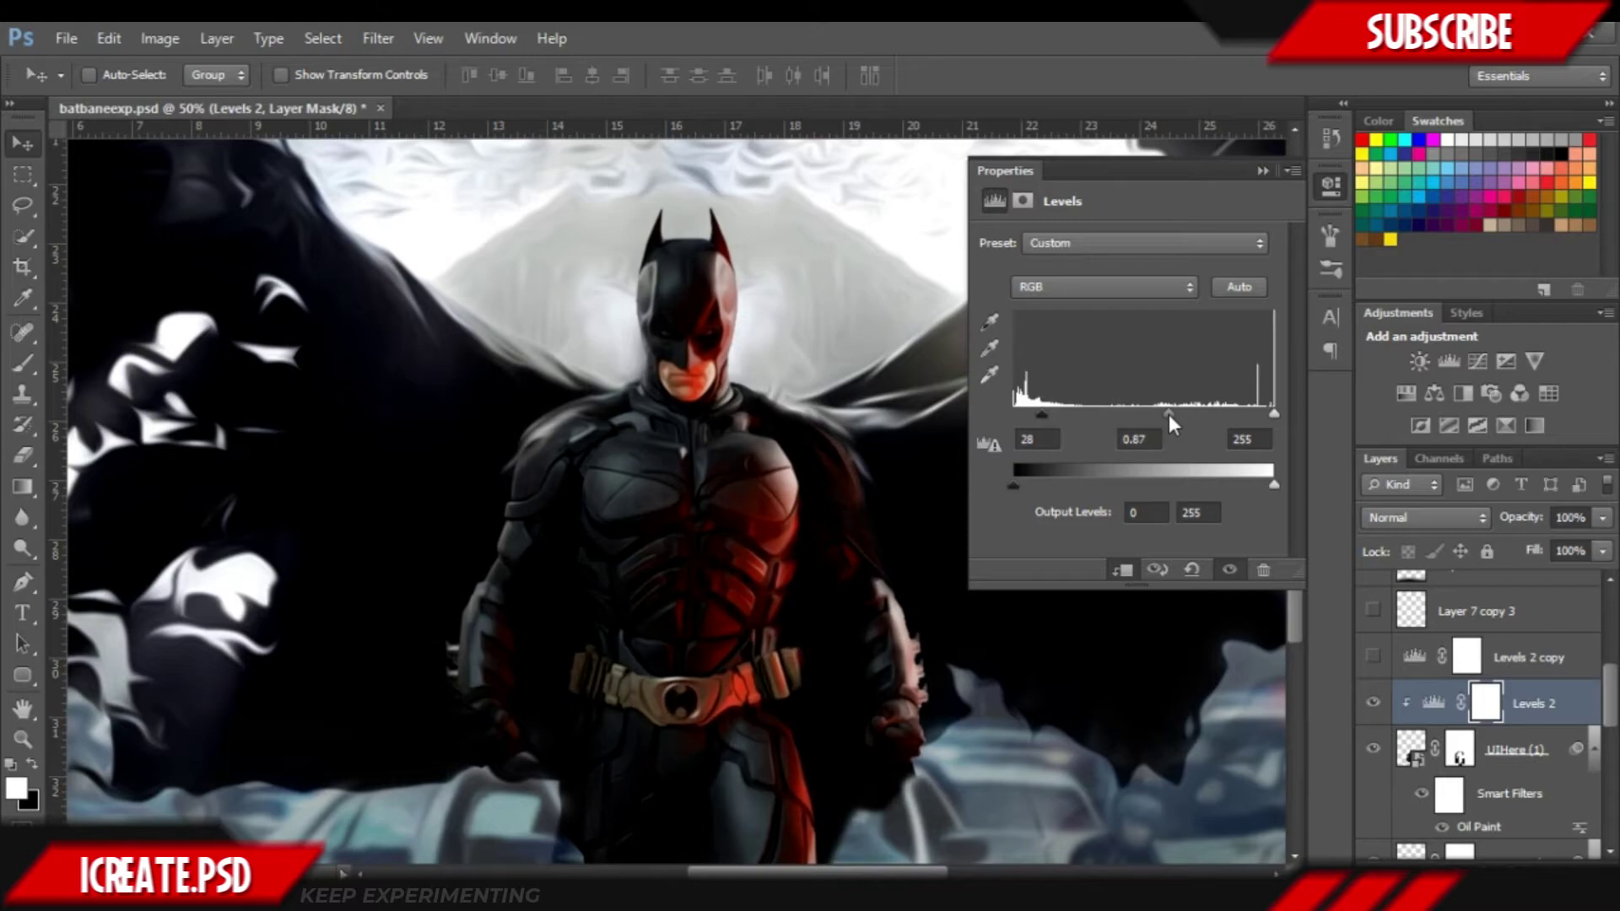
left_click(1261, 172)
- Compare the new clipped Levels adjustment with Levels 2 copy on Batman, and delete the new one
key("ctrl+minus")
key("ctrl+minus")
key("ctrl+minus")
key("ctrl+plus")
key("ctrl+plus")
left_click(1373, 702)
left_click(1373, 658)
left_click(1373, 658)
key("Delete")
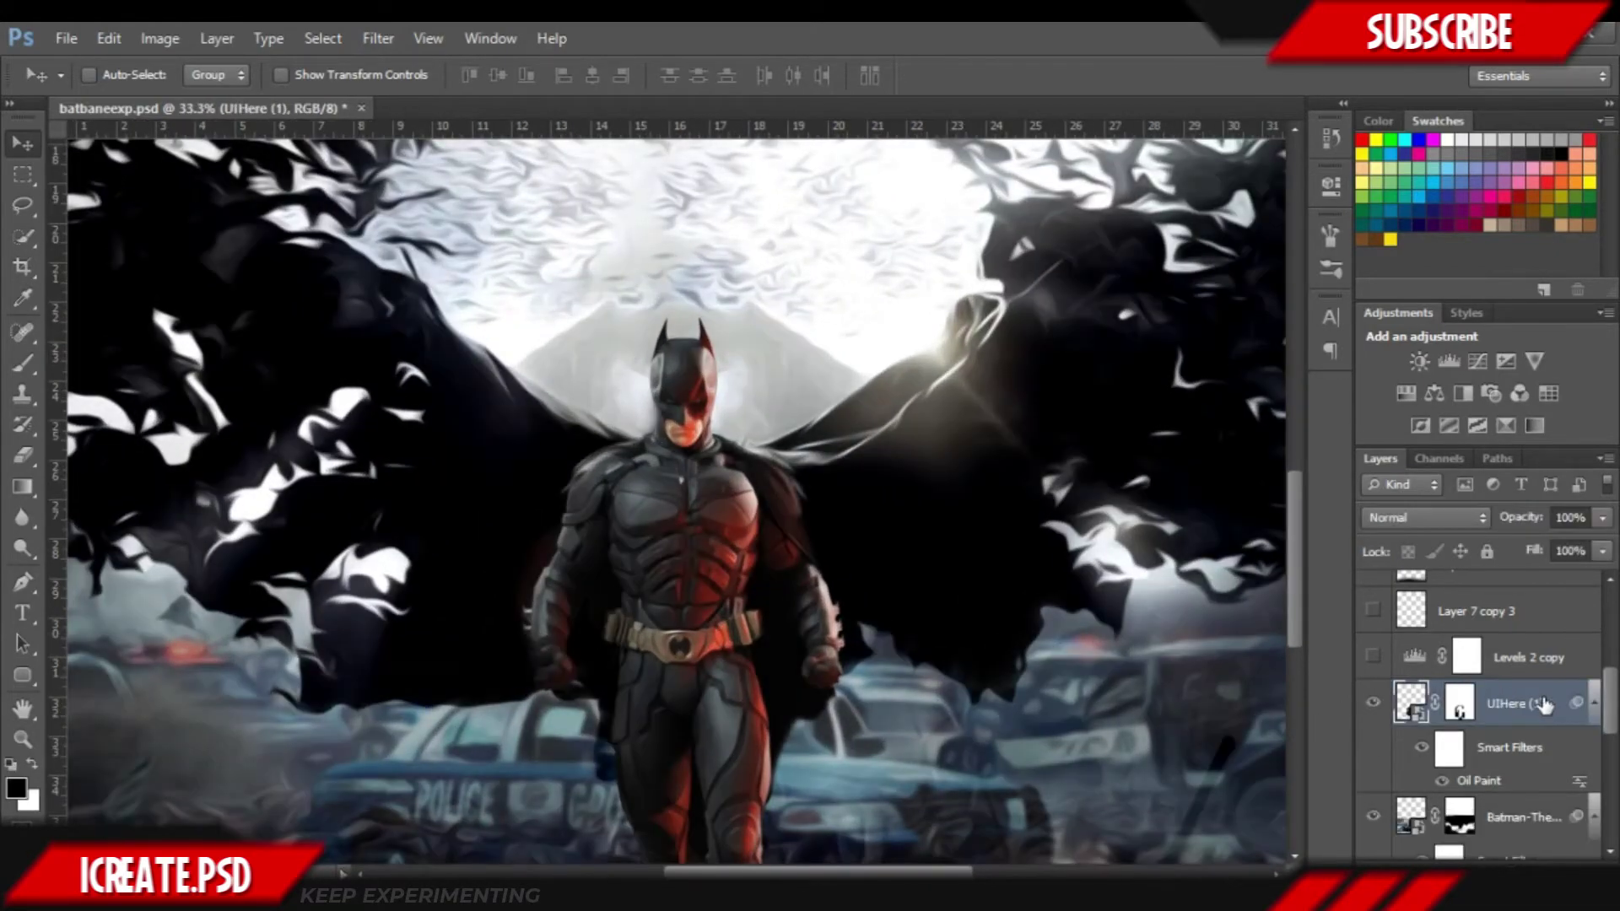
- Clip the Levels 2 copy adjustment to UIHere (1) and show it so only Batman is darkened
right_click(1537, 658)
left_click(1337, 354)
key("ctrl+minus")
key("ctrl+minus")
scroll(1608, 696, "up", 1)
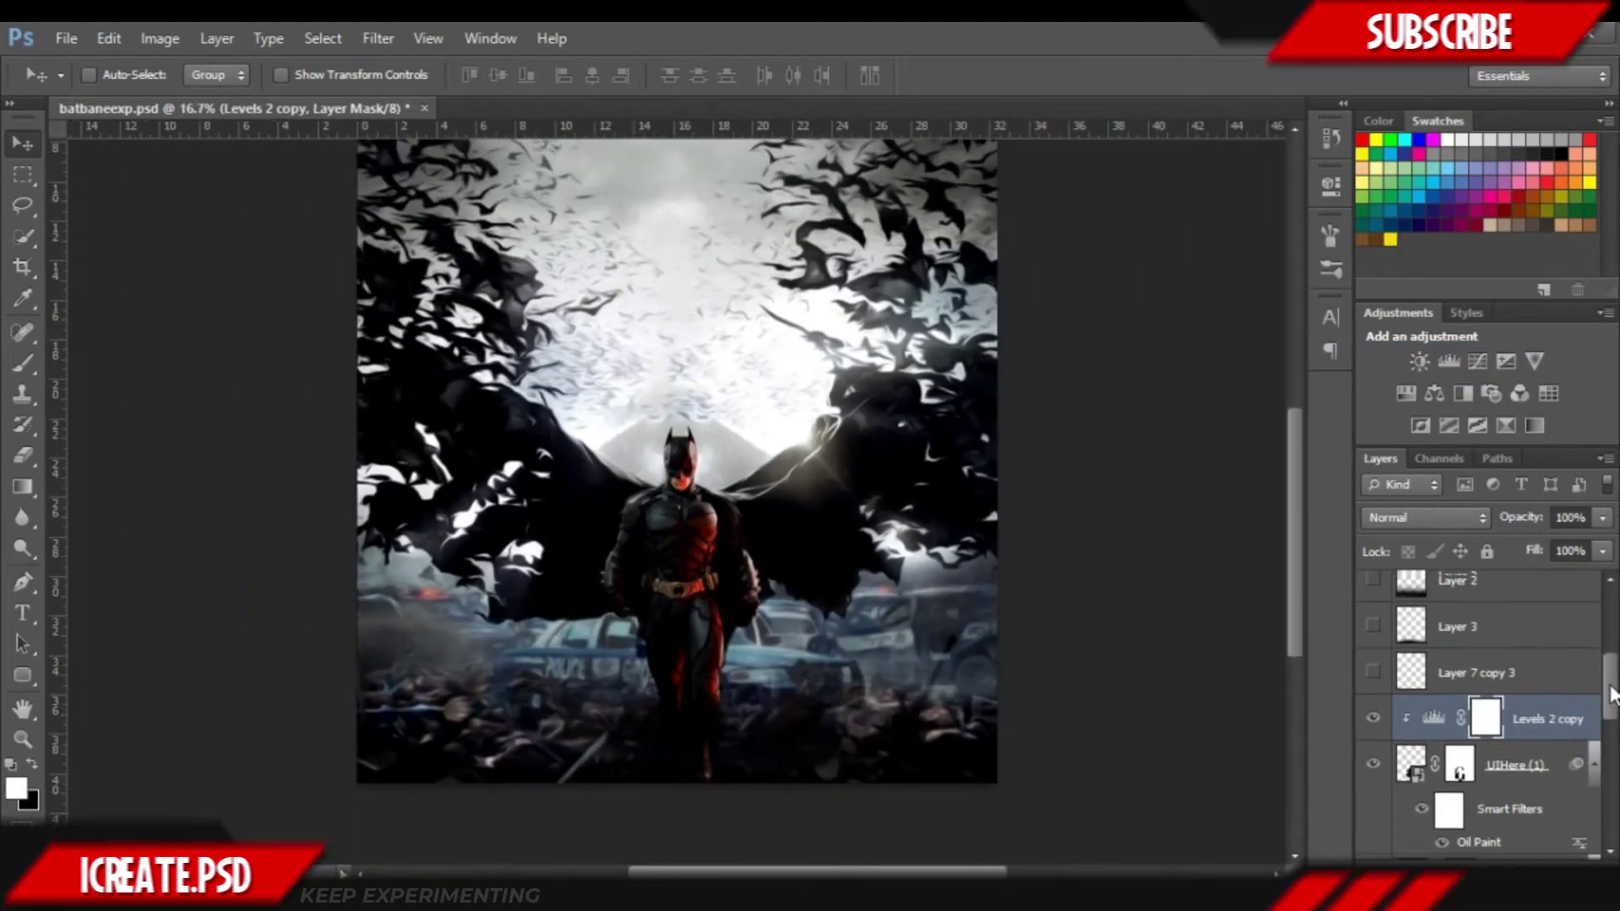
left_click_drag(1612, 694, 1610, 688)
- Add a blank layer above Levels 2 copy and choose a preset for the Brush tool
key("ctrl+plus")
scroll(873, 813, "down", 3)
key("ctrl+plus")
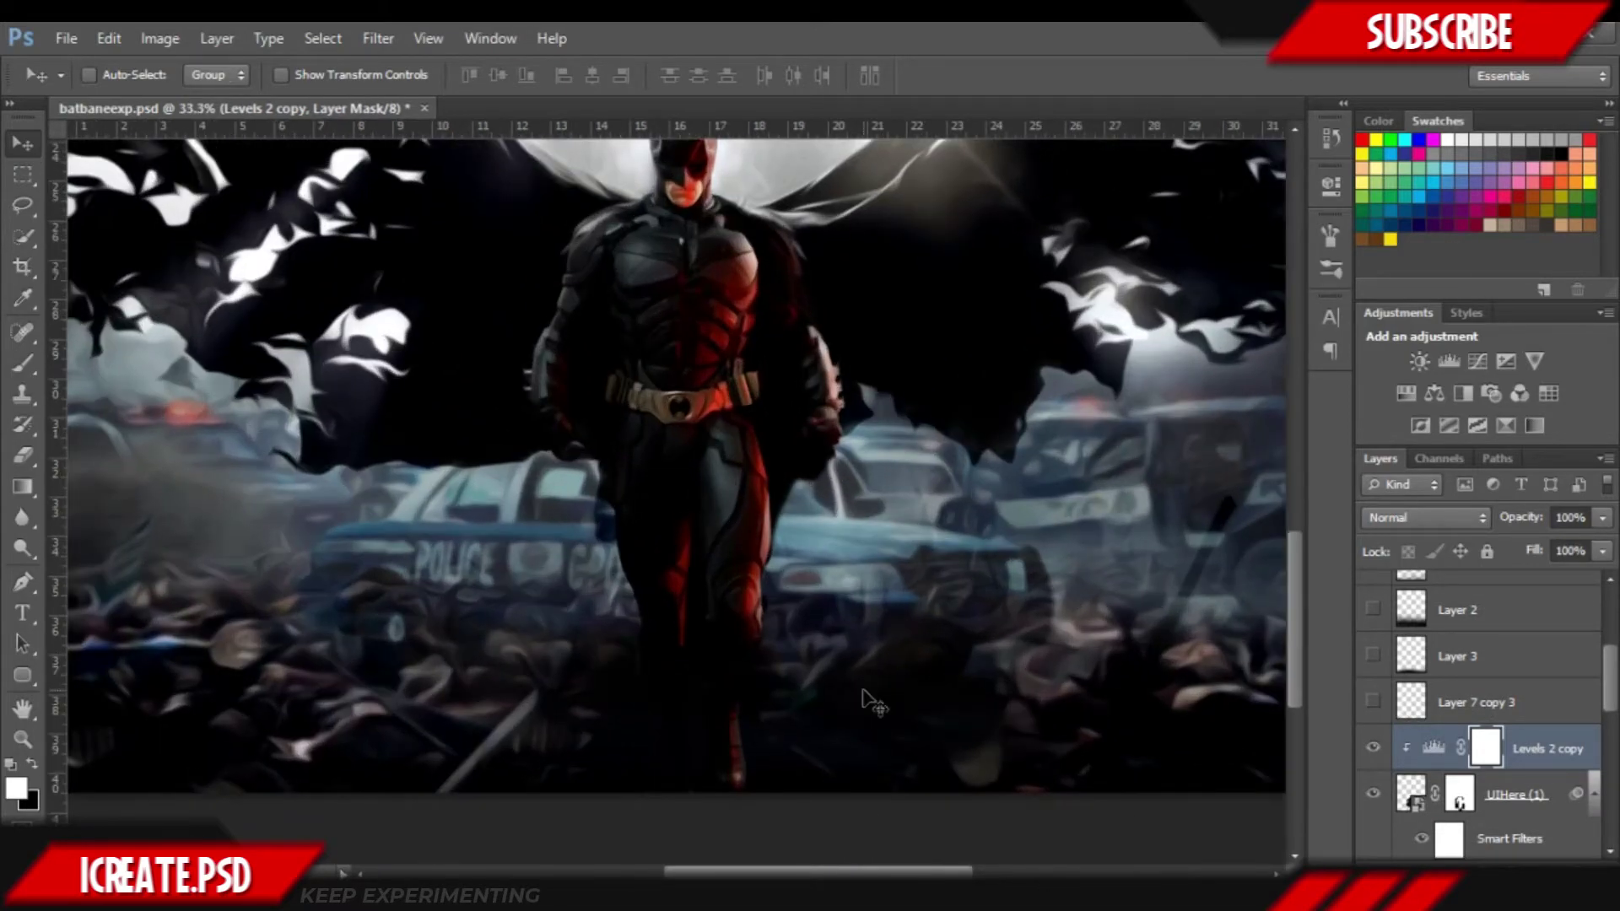
key("ctrl+minus")
left_click(1459, 656)
scroll(1532, 615, "up", 2)
left_click(1532, 624)
scroll(1560, 734, "down", 2)
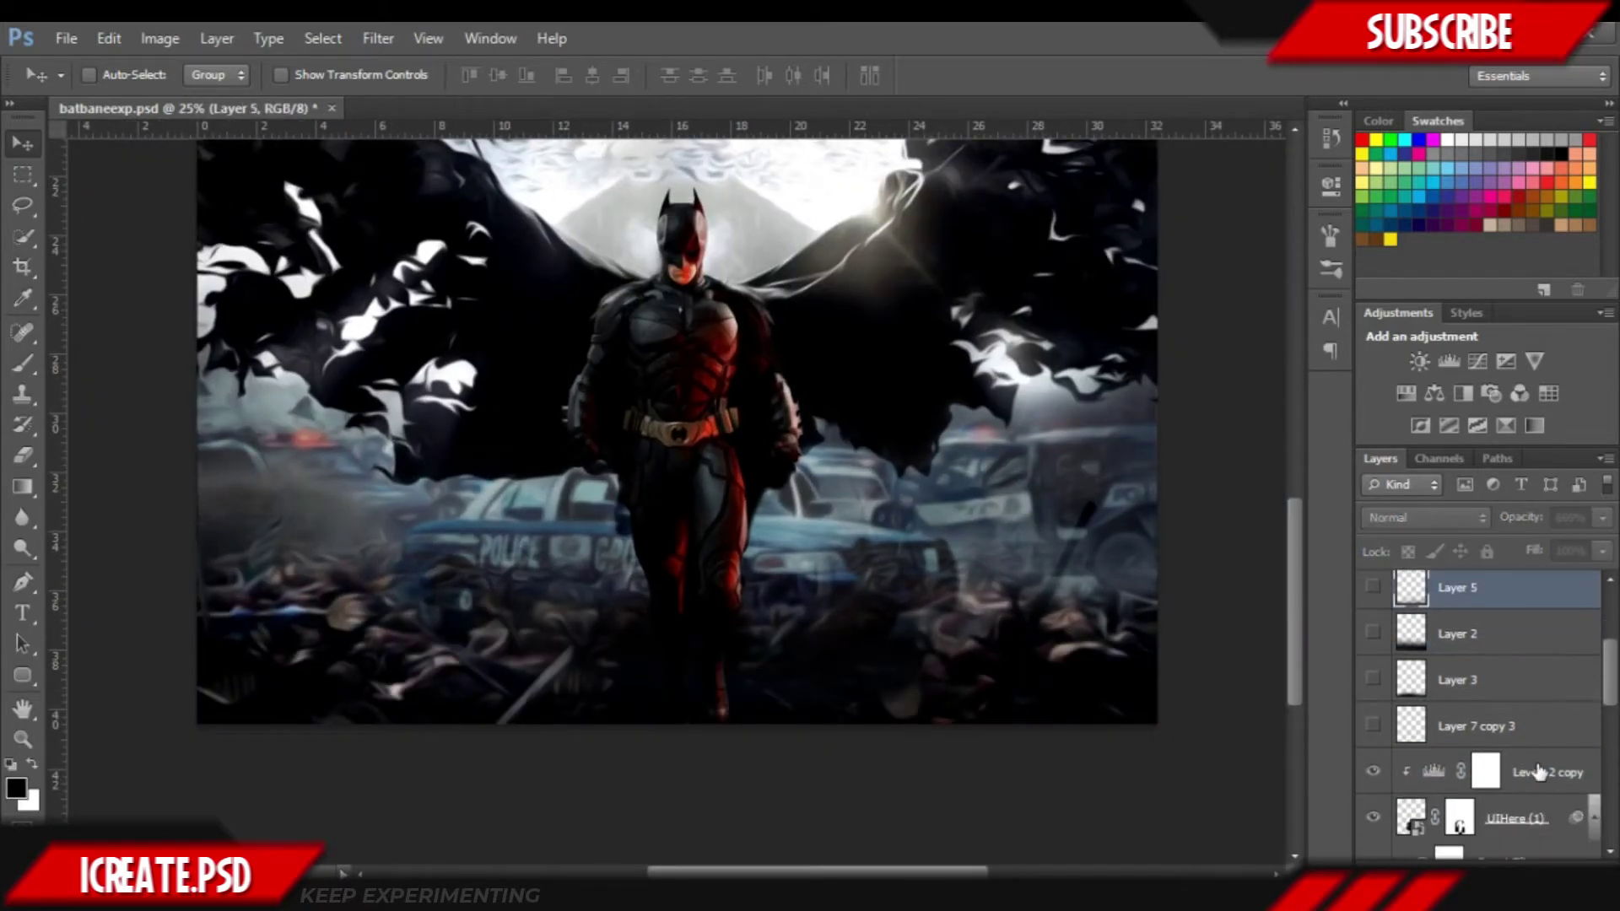
left_click(1541, 771)
key("ctrl+shift+alt+n")
key("b")
left_click(121, 78)
double_click(316, 265)
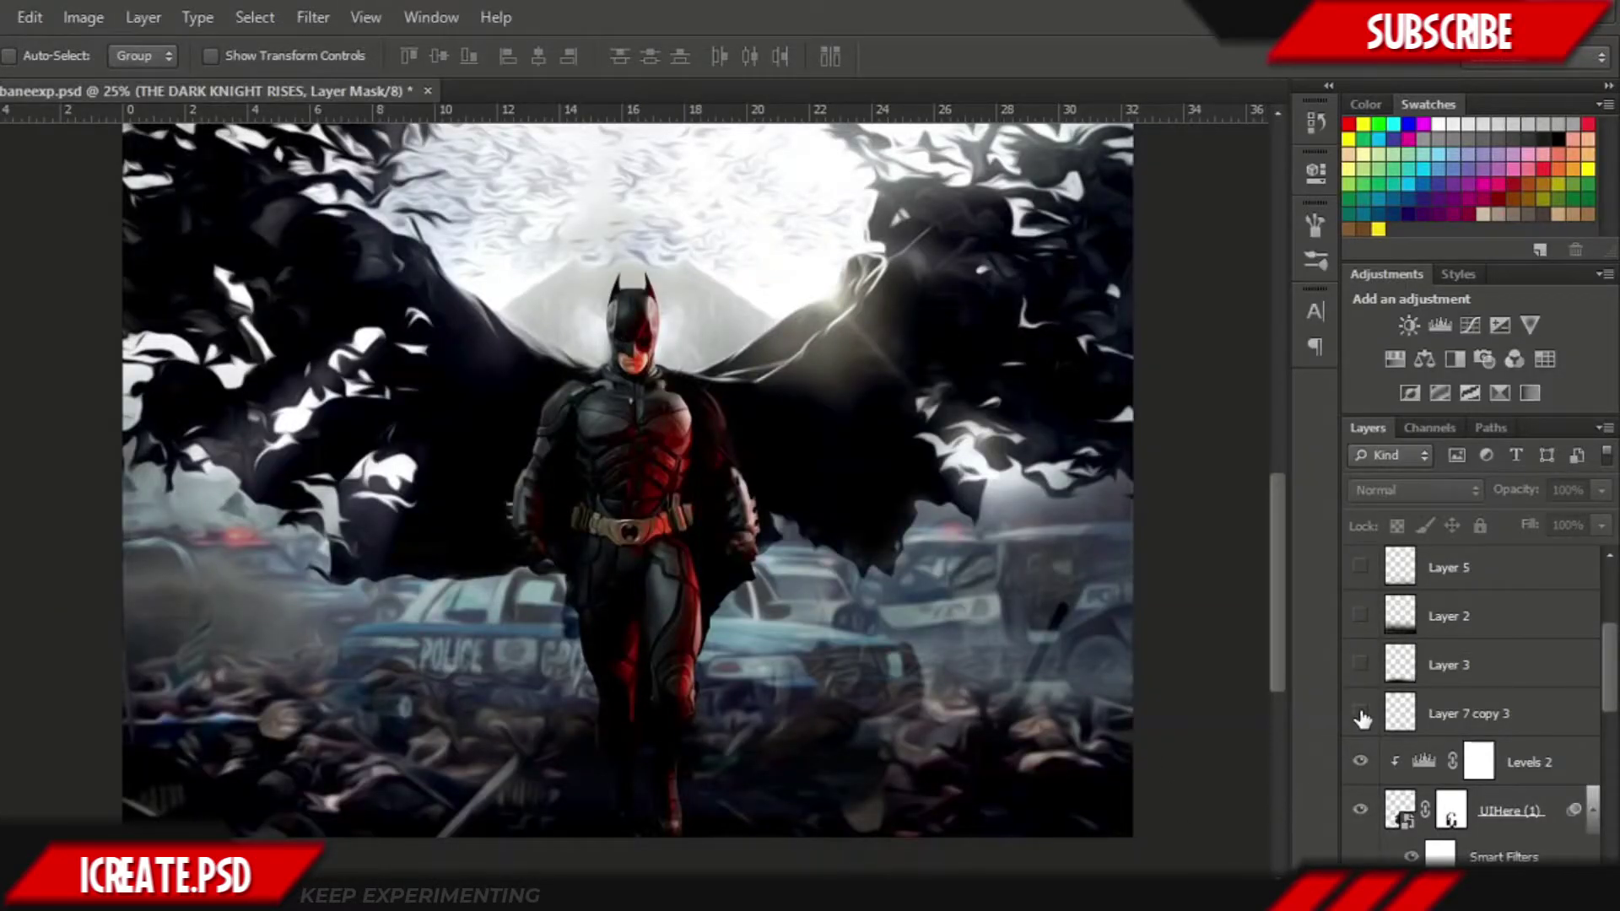
- Show Layer 7 copy 3, Layer 3, Layer 2 and Layer 5 to darken the lower part of the poster
left_click(1360, 714)
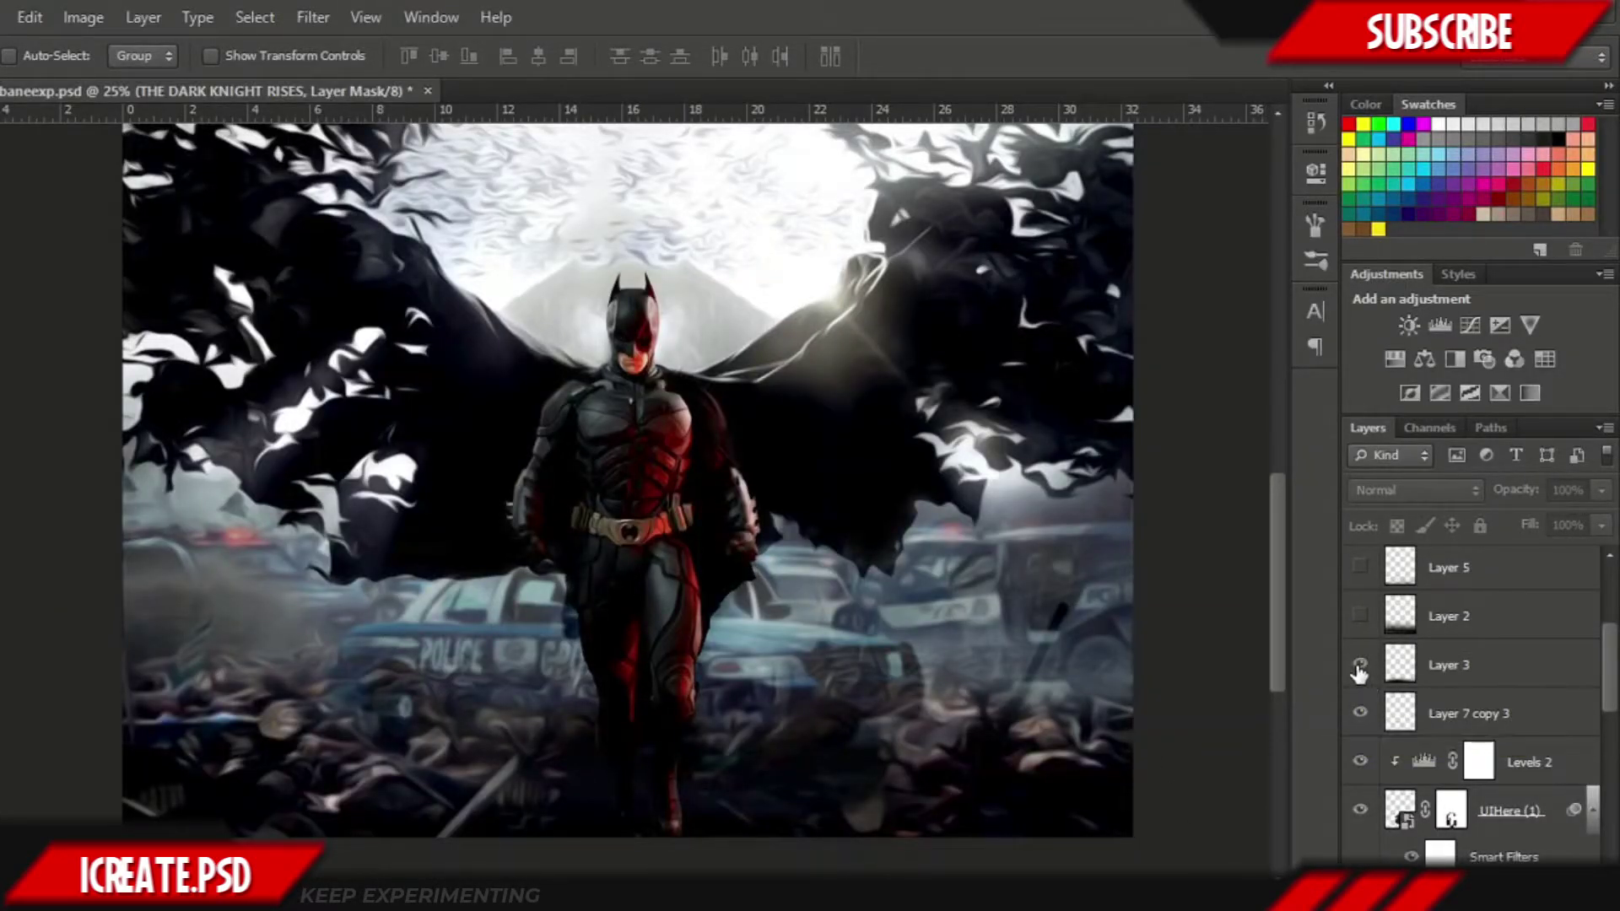
left_click(1522, 666)
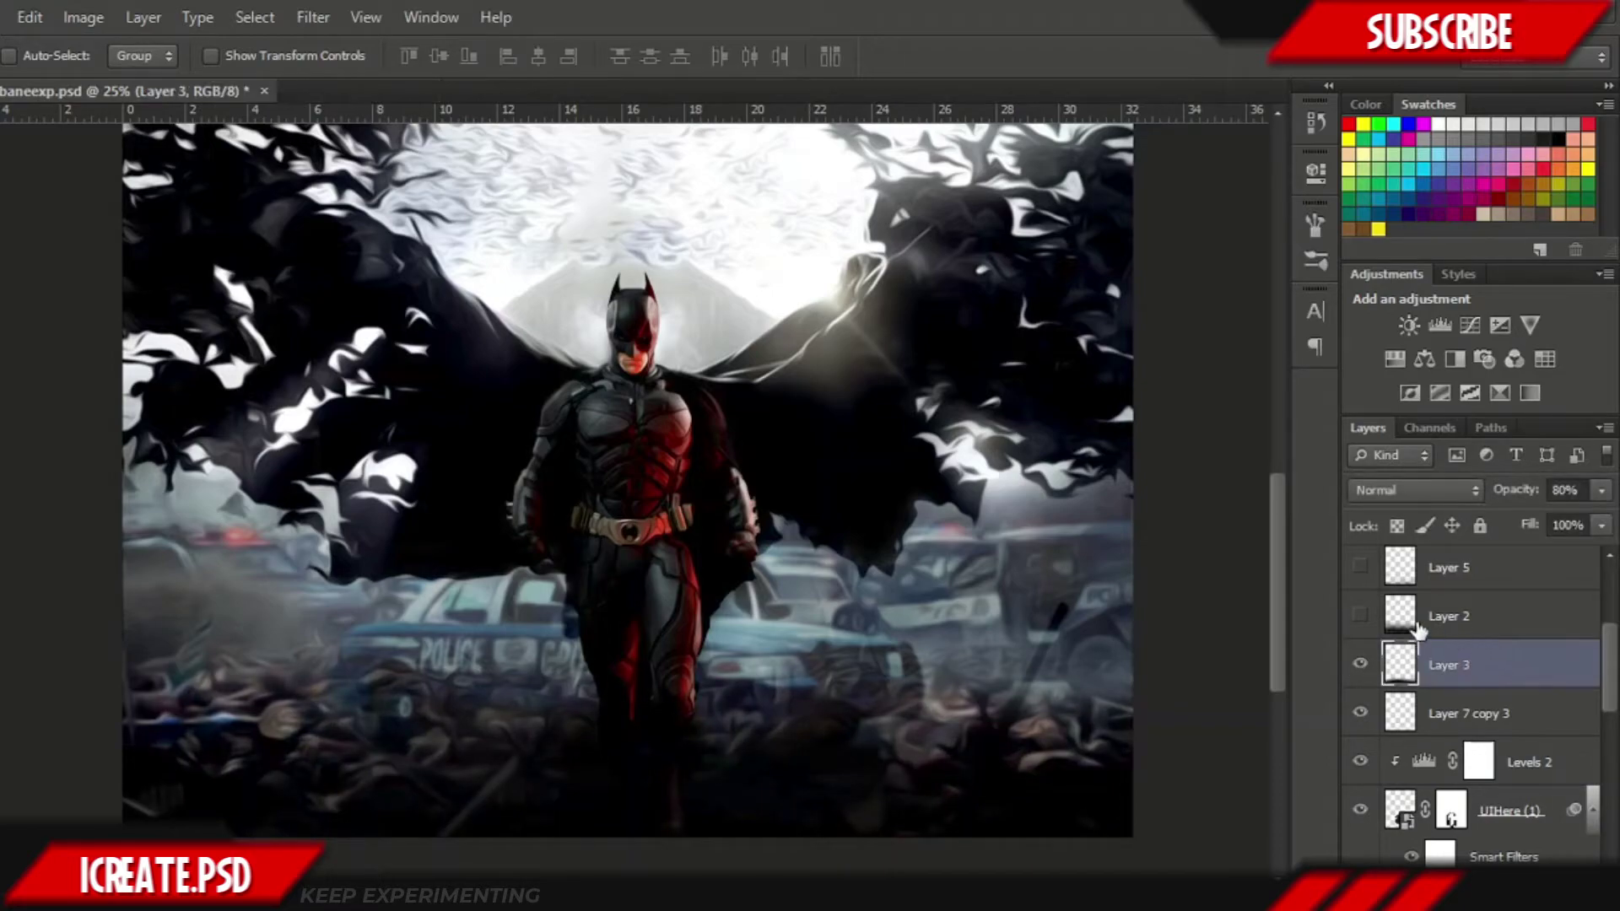
left_click(1360, 619)
left_click(1516, 623)
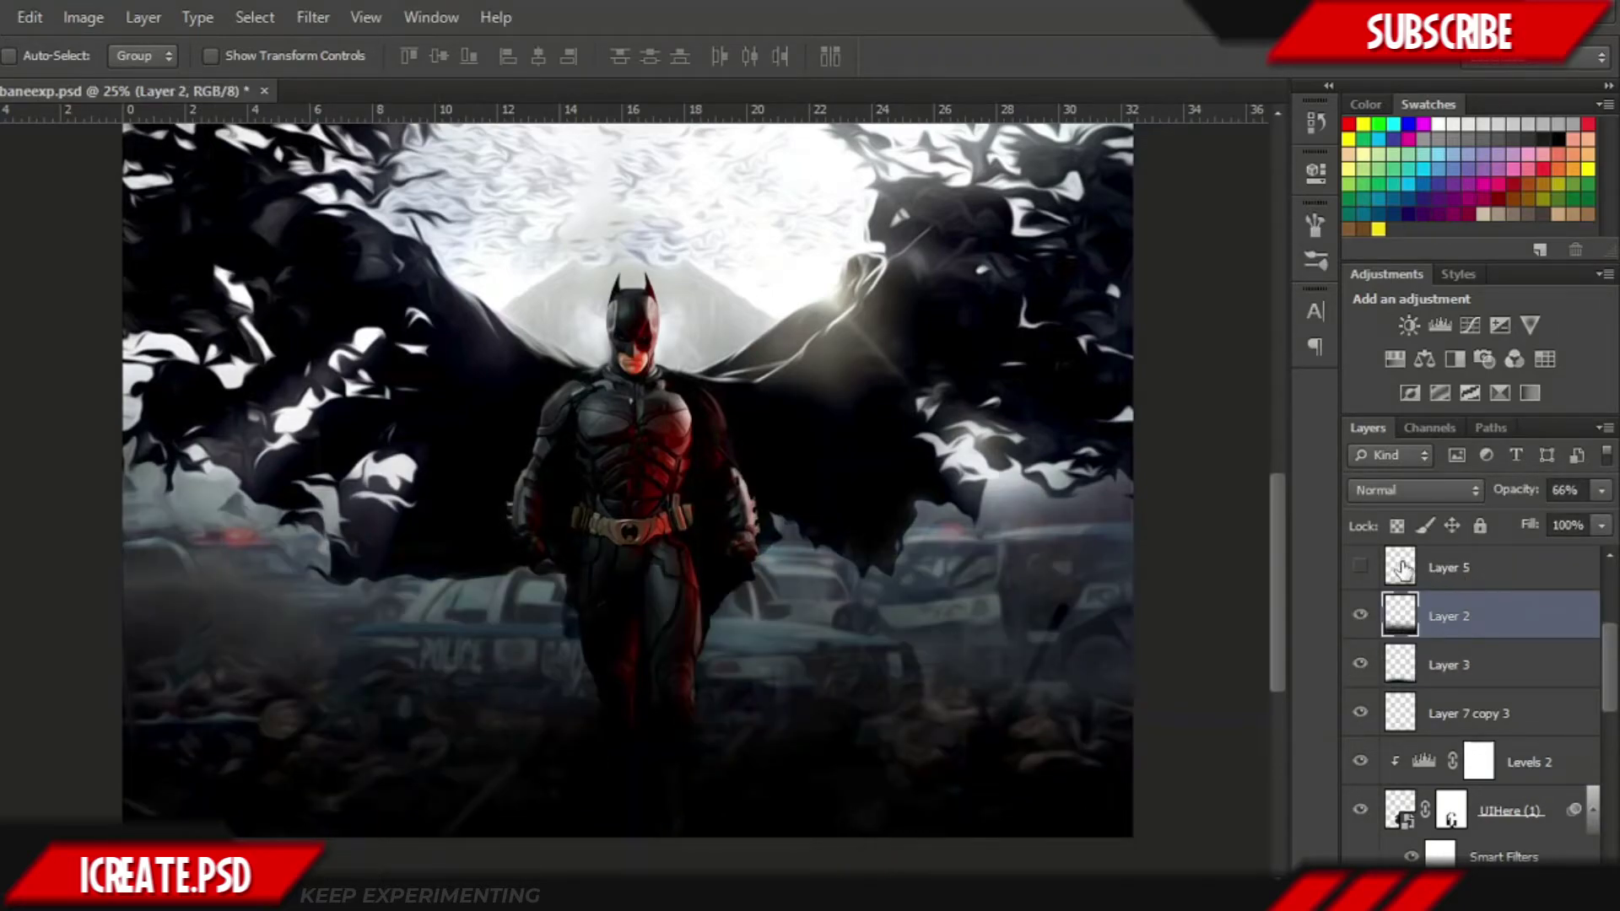
left_click(1360, 568)
left_click_drag(1614, 677, 1613, 623)
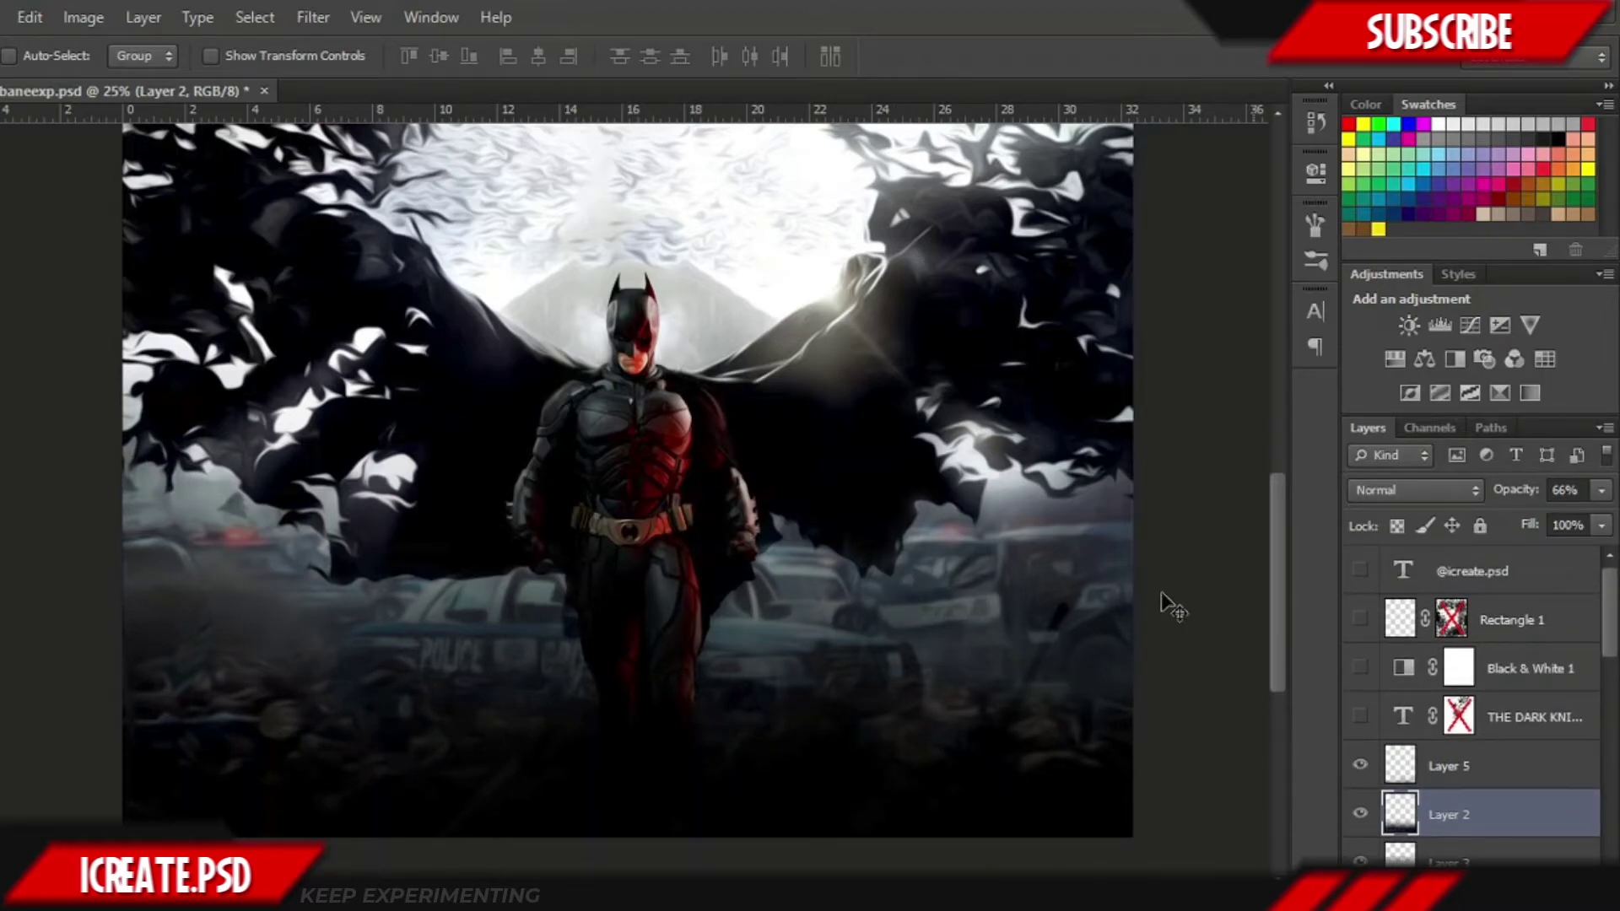
- Show the THE DARK KNIGHT RISES text layer and set its opacity to 70%
scroll(1185, 699, "up", 10)
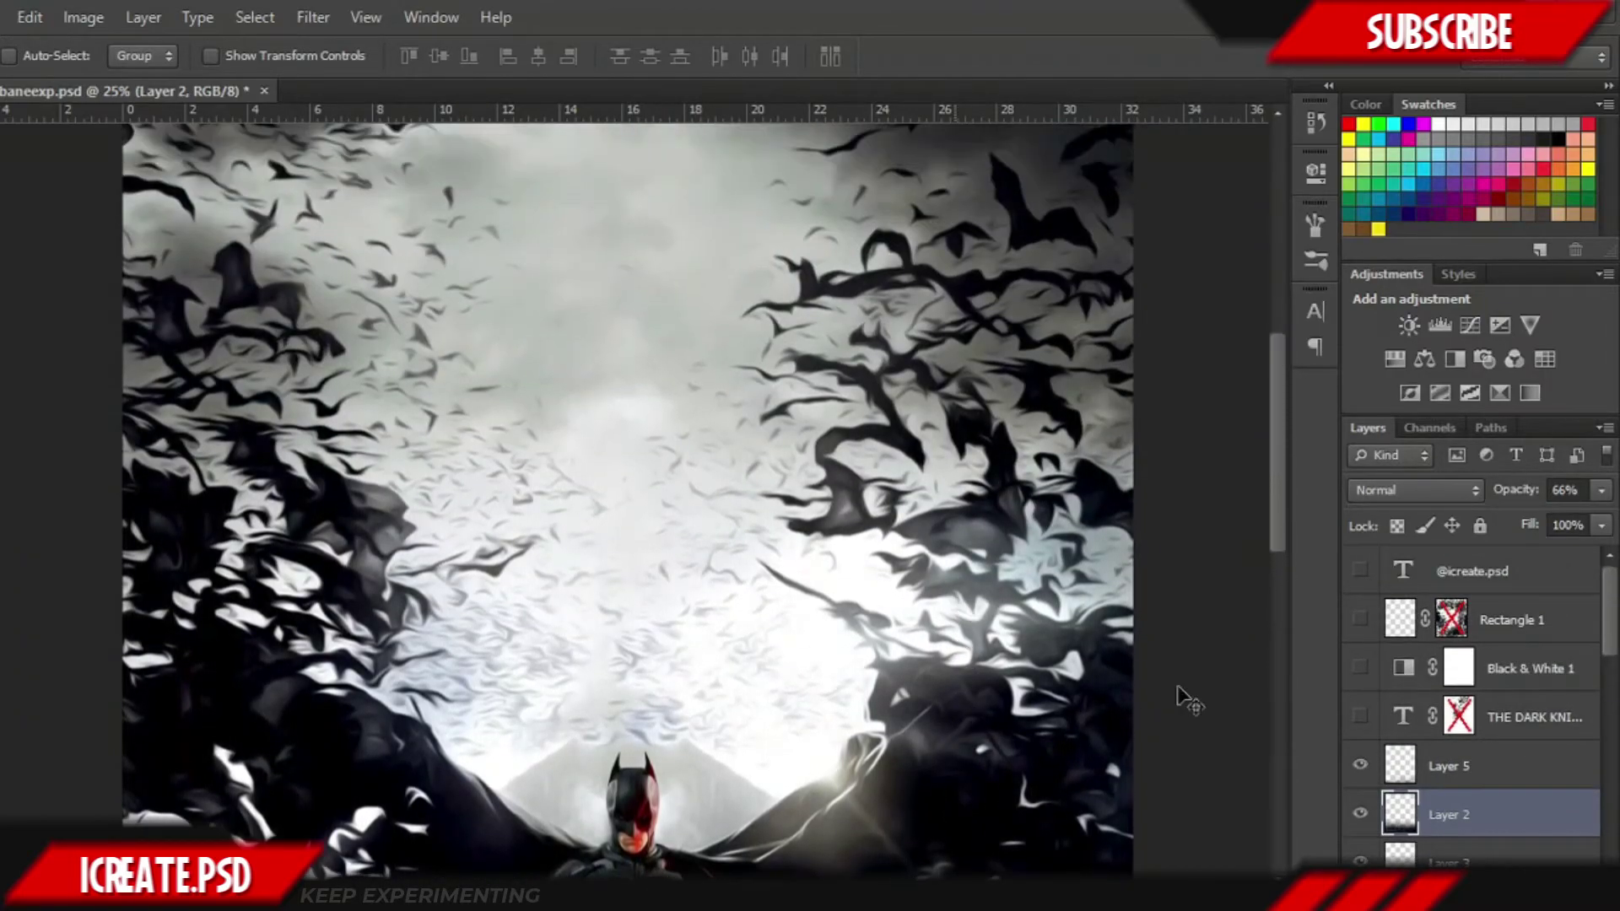
left_click(1360, 716)
left_click(1535, 717)
left_click_drag(1597, 521, 1562, 516)
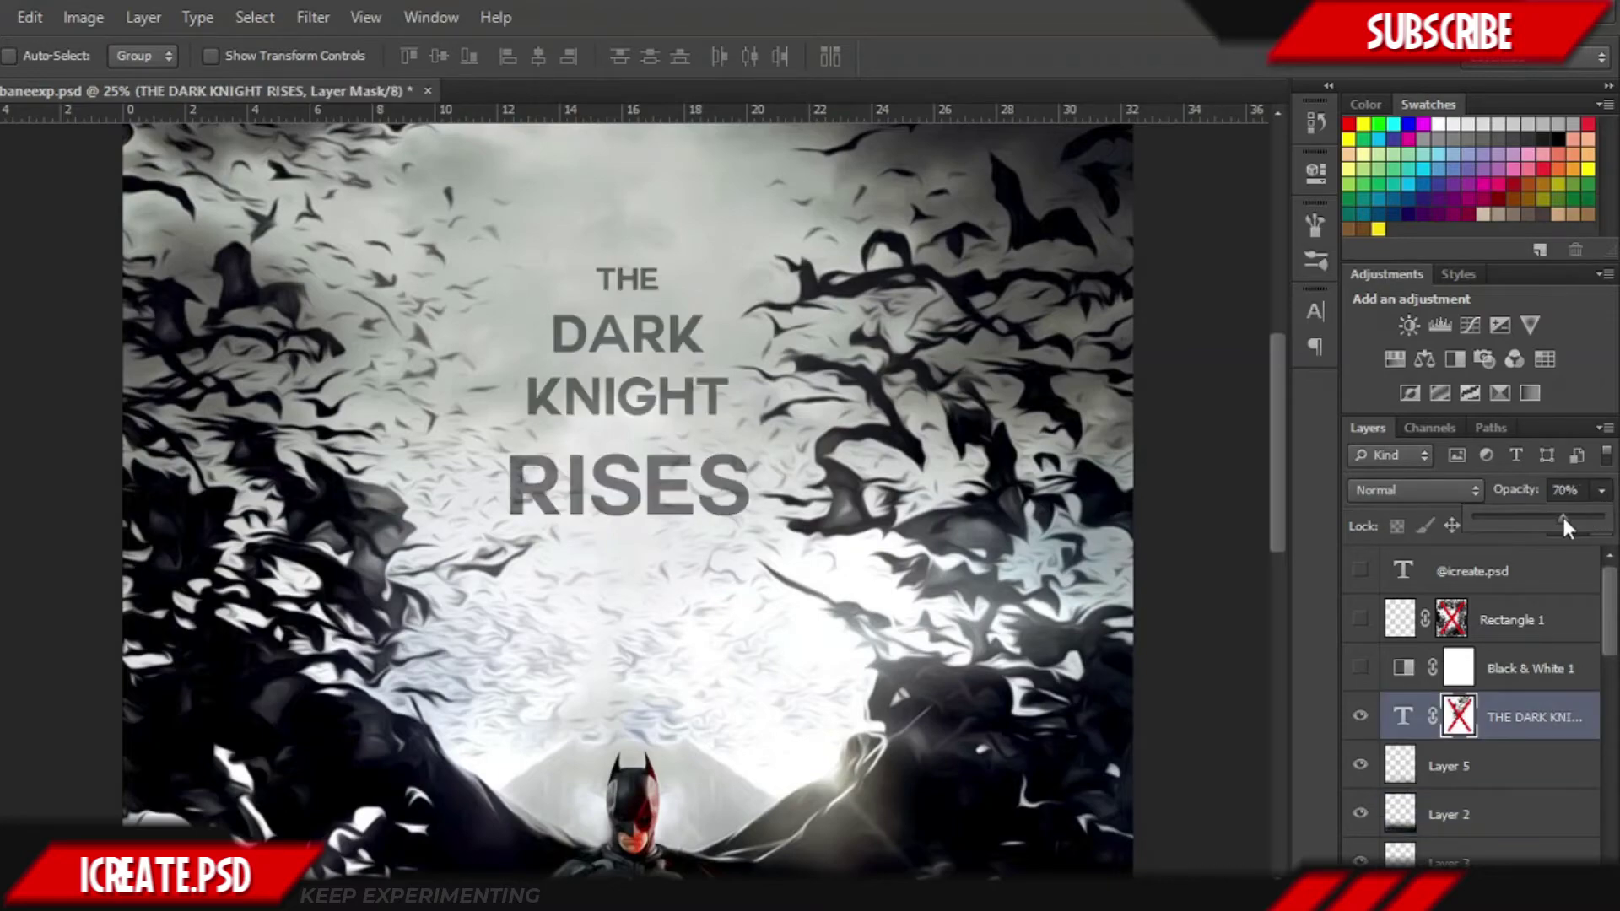
- Enable the title text layer's mask for textured lettering, comparing the title with and without it
left_click(1460, 717, "shift")
left_click(1359, 715)
left_click(1359, 715)
left_click(1463, 717, "shift")
left_click(1467, 717, "shift")
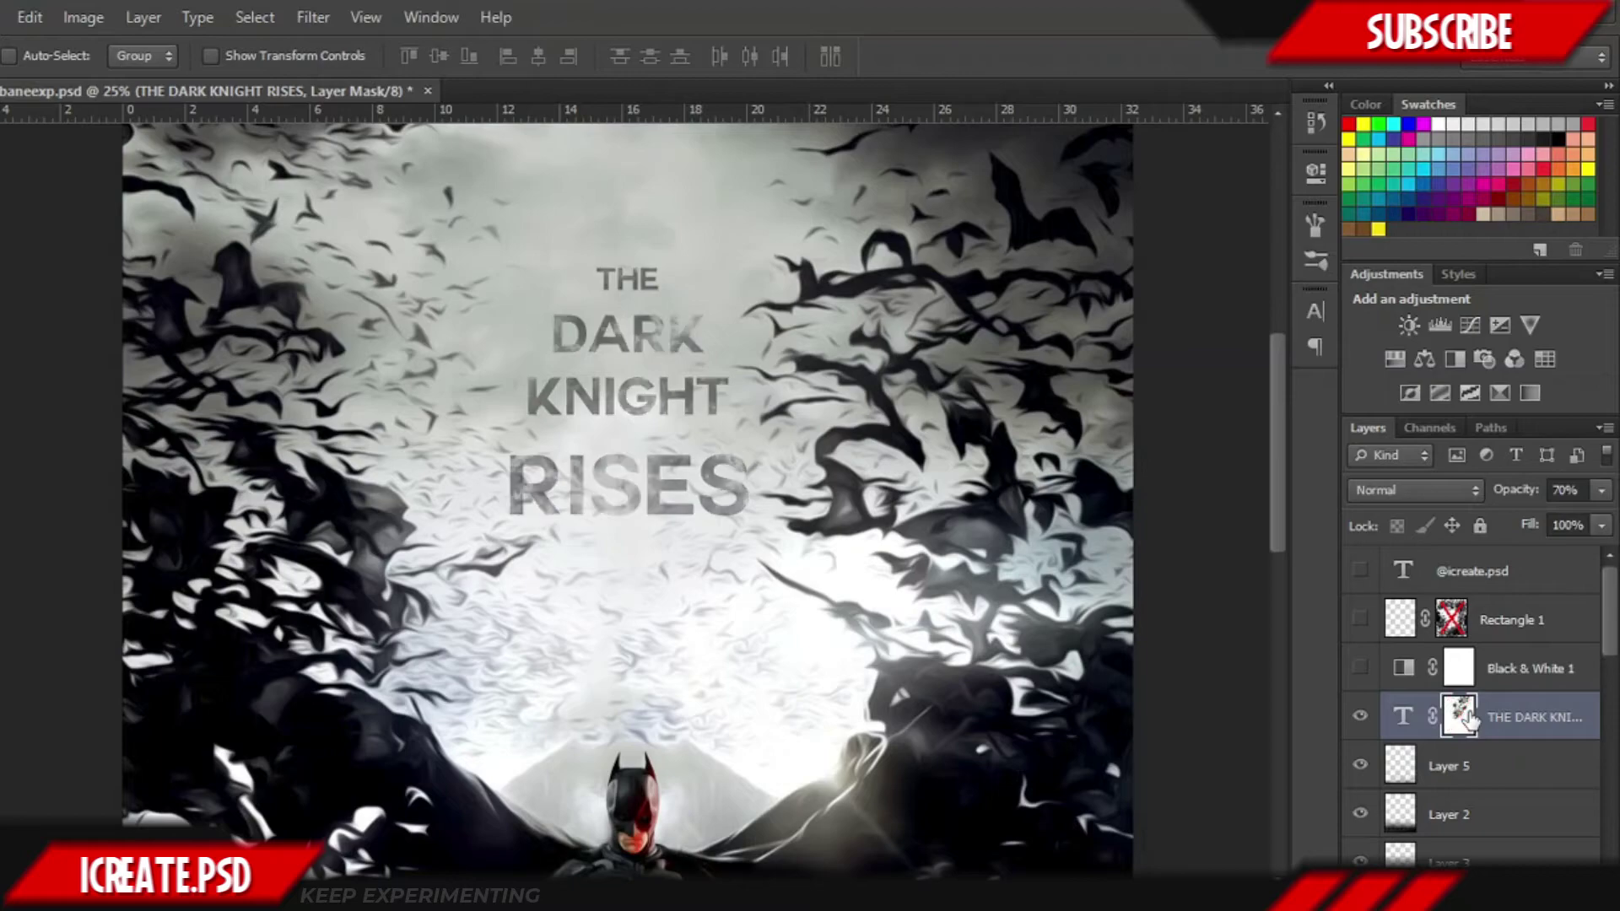
- Show the Black & White 1 and Rectangle 1 layers, and set the Rectangle 1 frame's opacity to 60%
key("ctrl+minus")
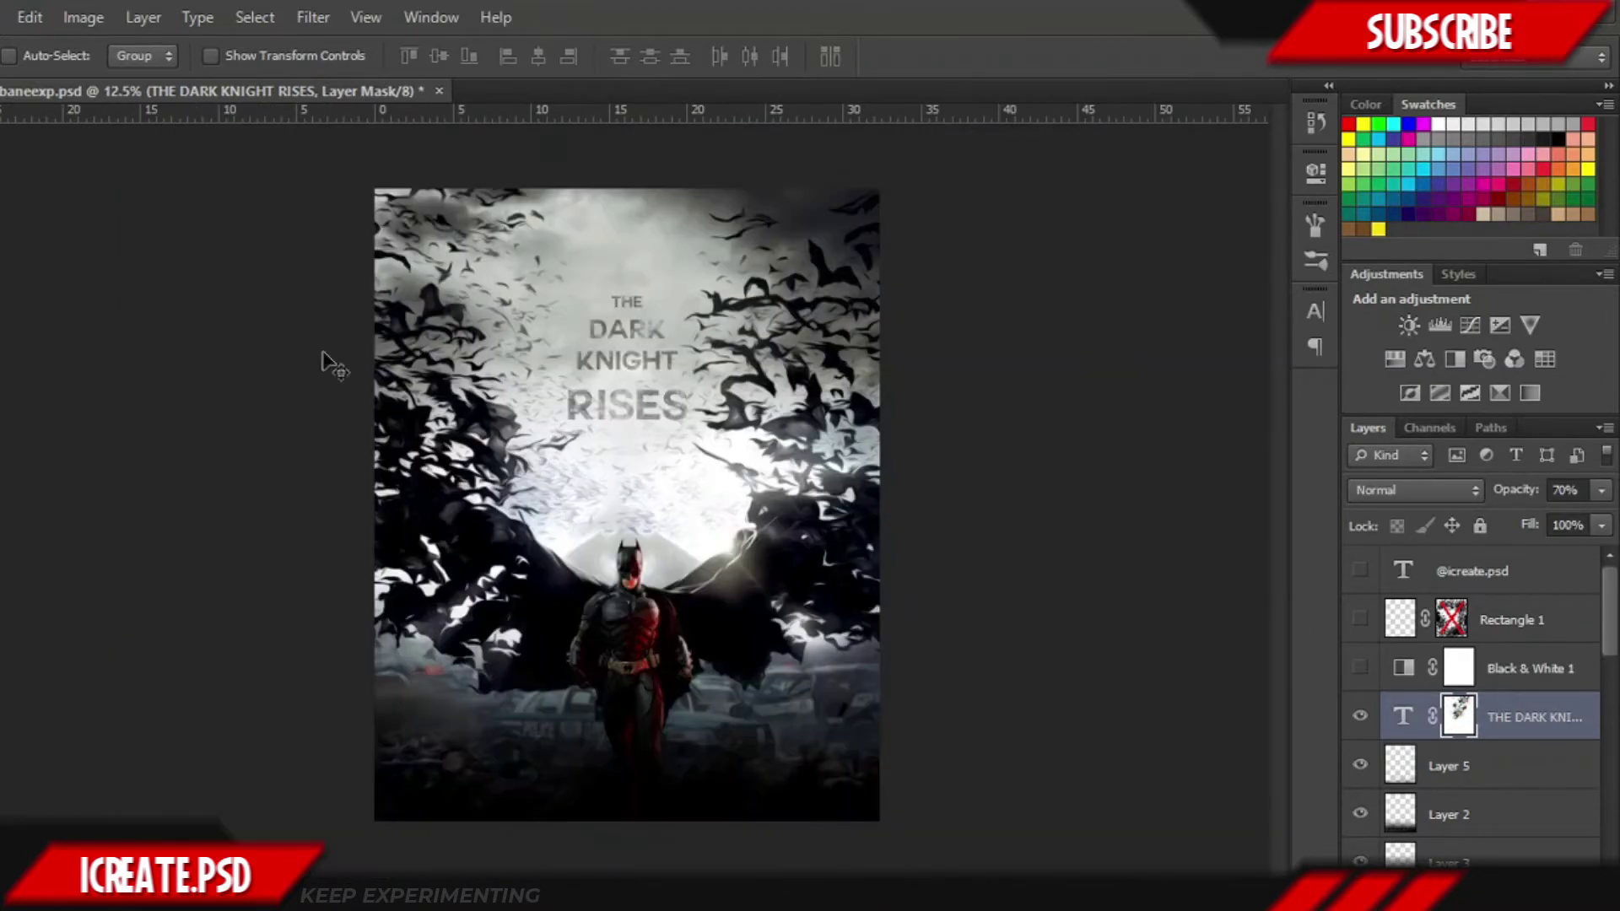
left_click(1360, 671)
left_click(1360, 619)
left_click(1510, 619)
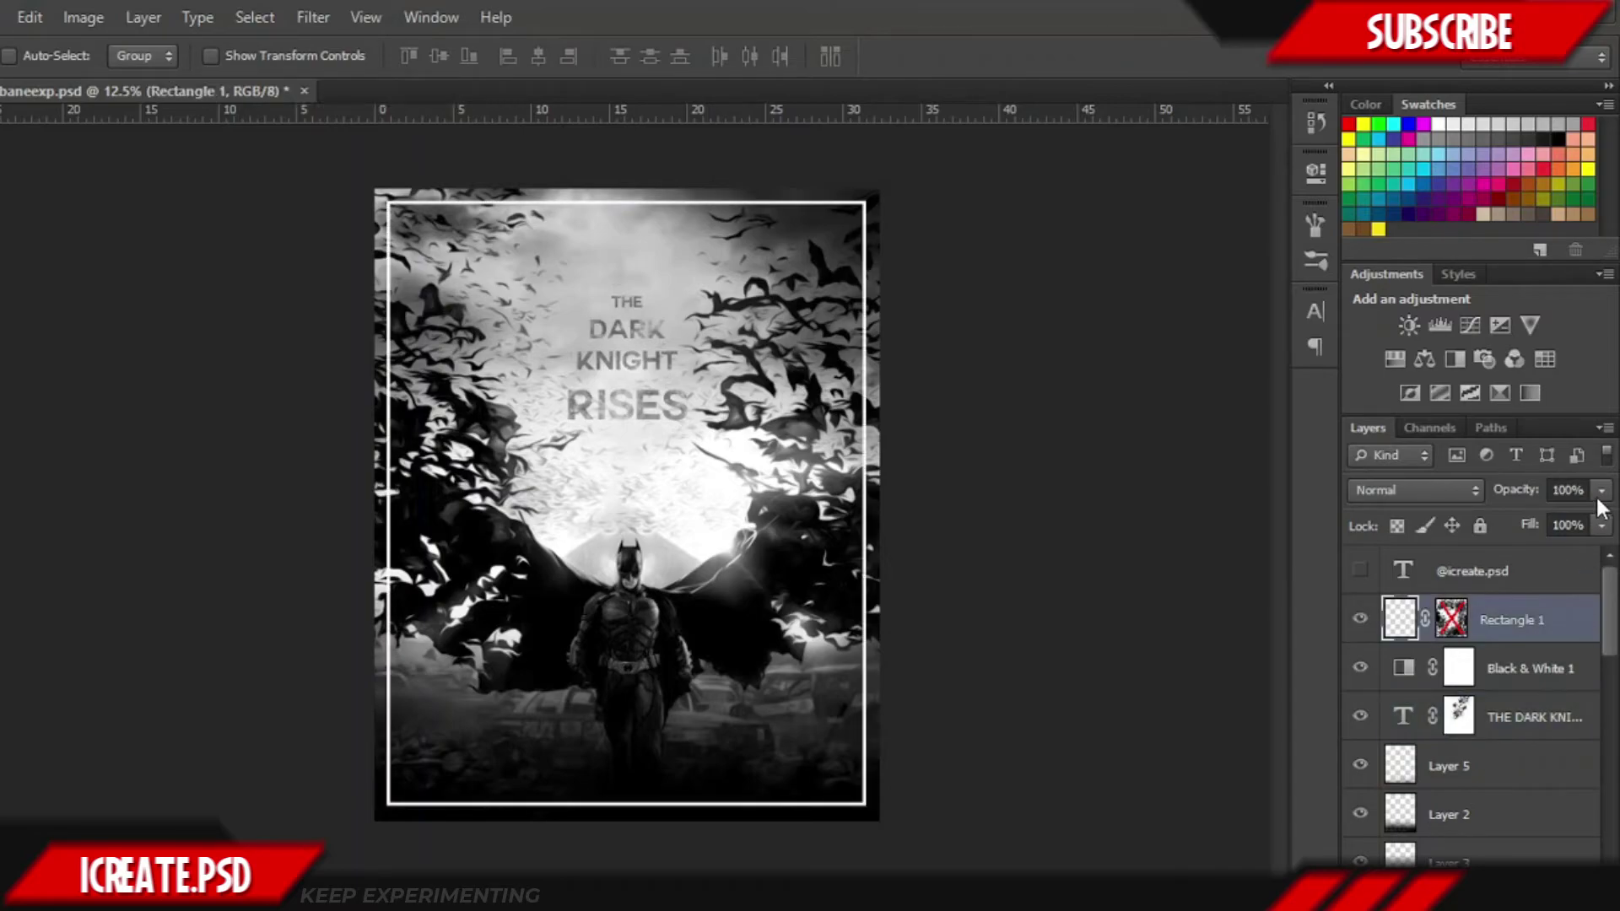
left_click(1602, 490)
left_click_drag(1567, 517, 1551, 518)
left_click(900, 481)
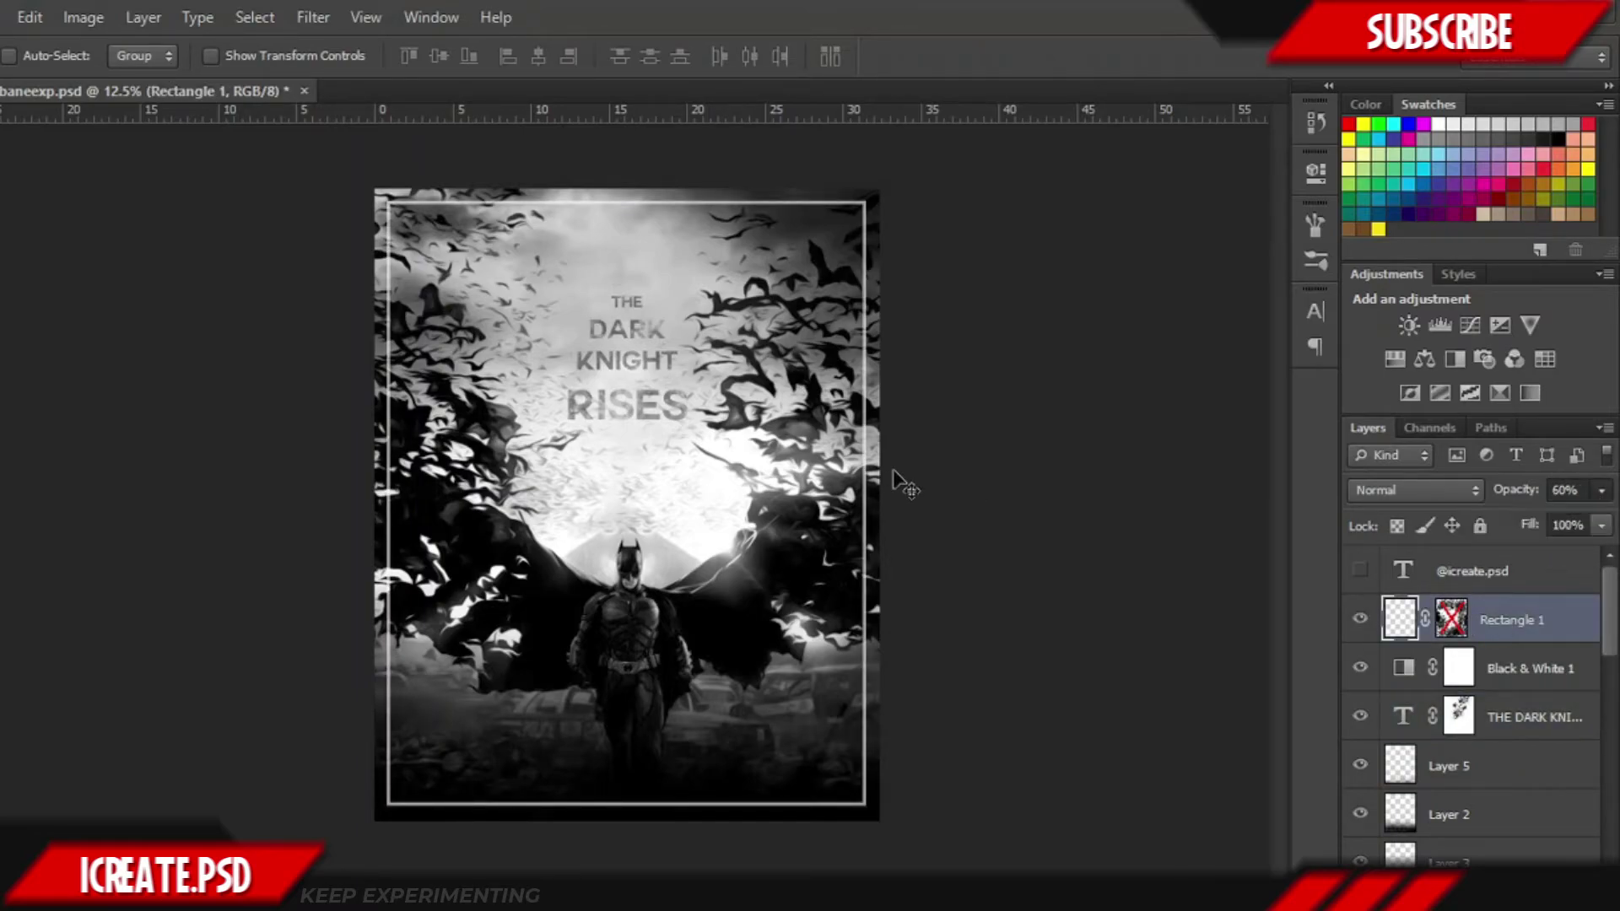
key("ctrl+plus")
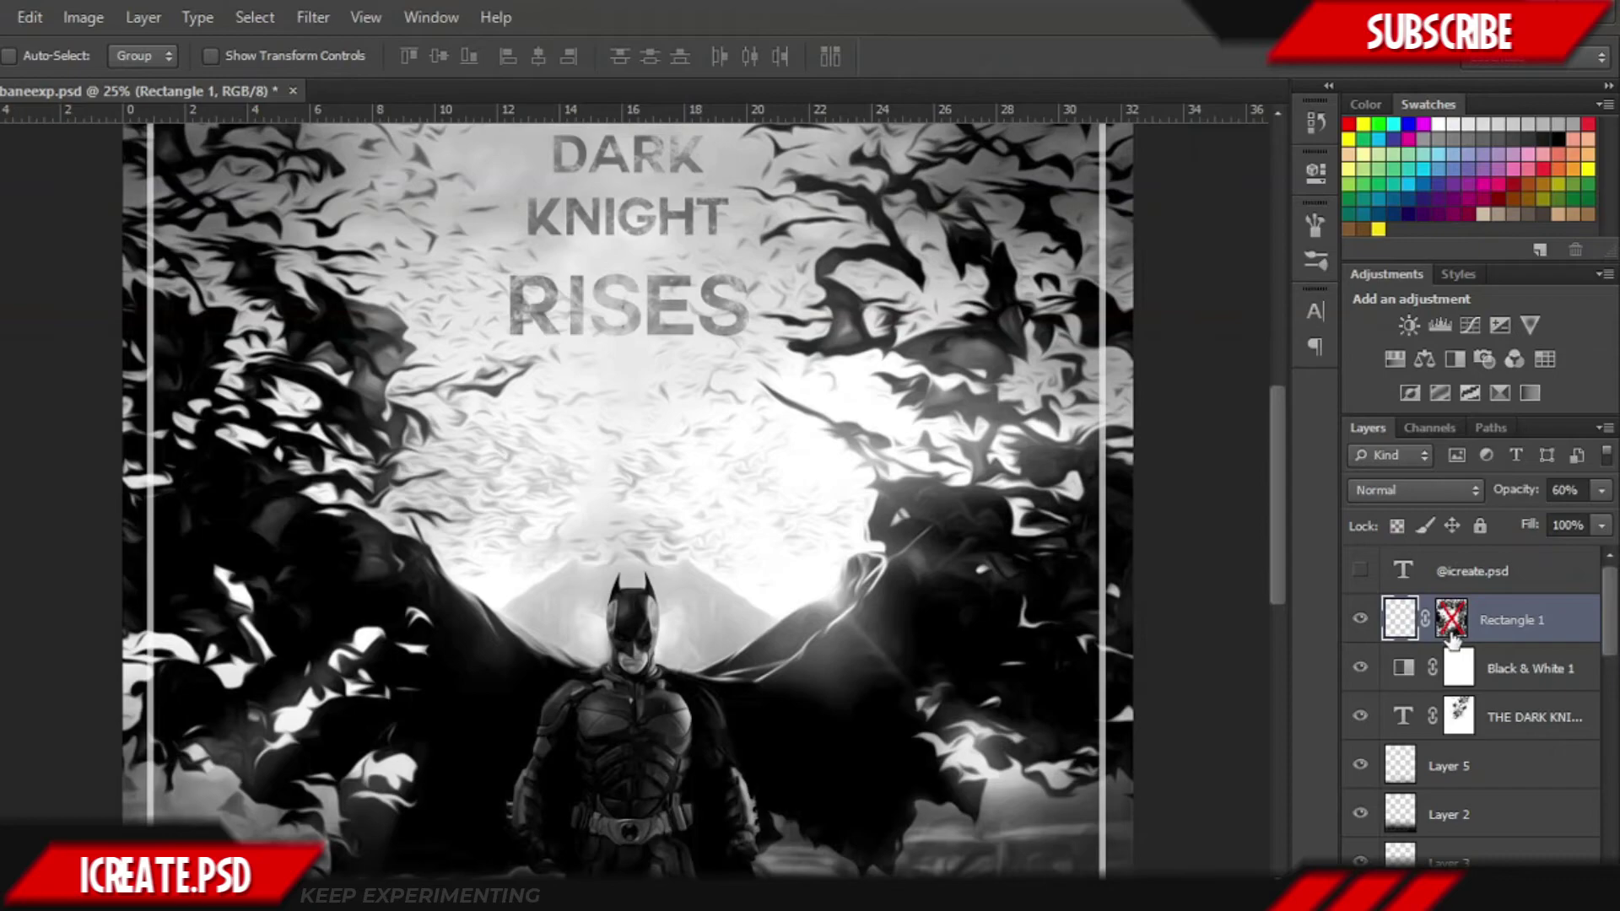
left_click(1450, 634, "shift")
scroll(837, 519, "up", 4)
scroll(837, 519, "down", 8)
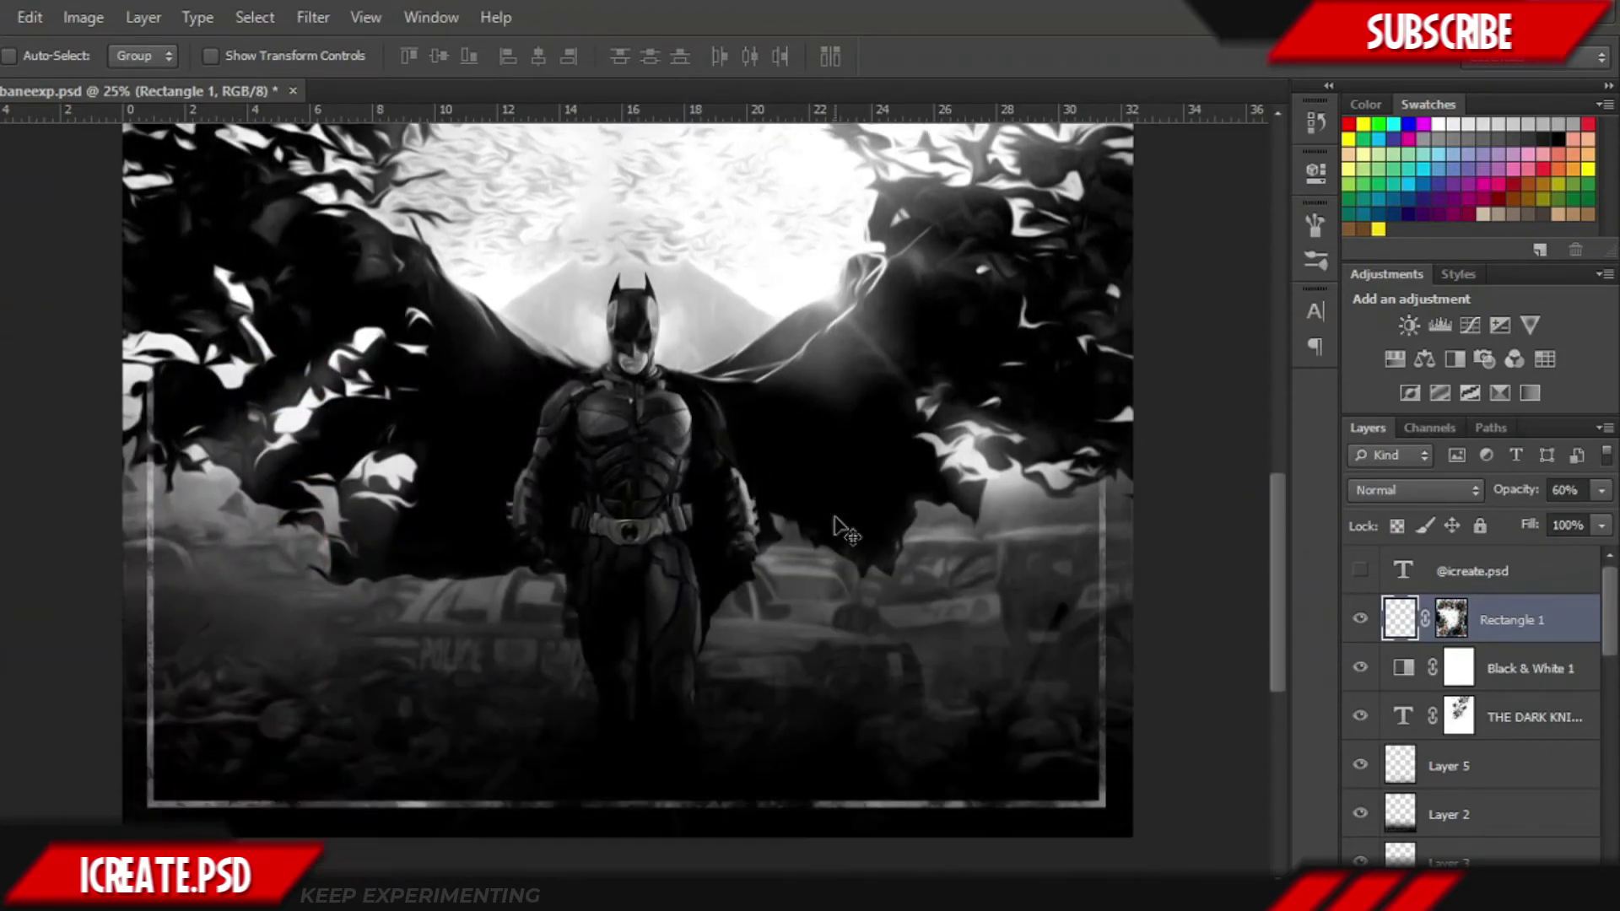
scroll(840, 528, "down", 2)
key("ctrl+minus")
key("ctrl+minus")
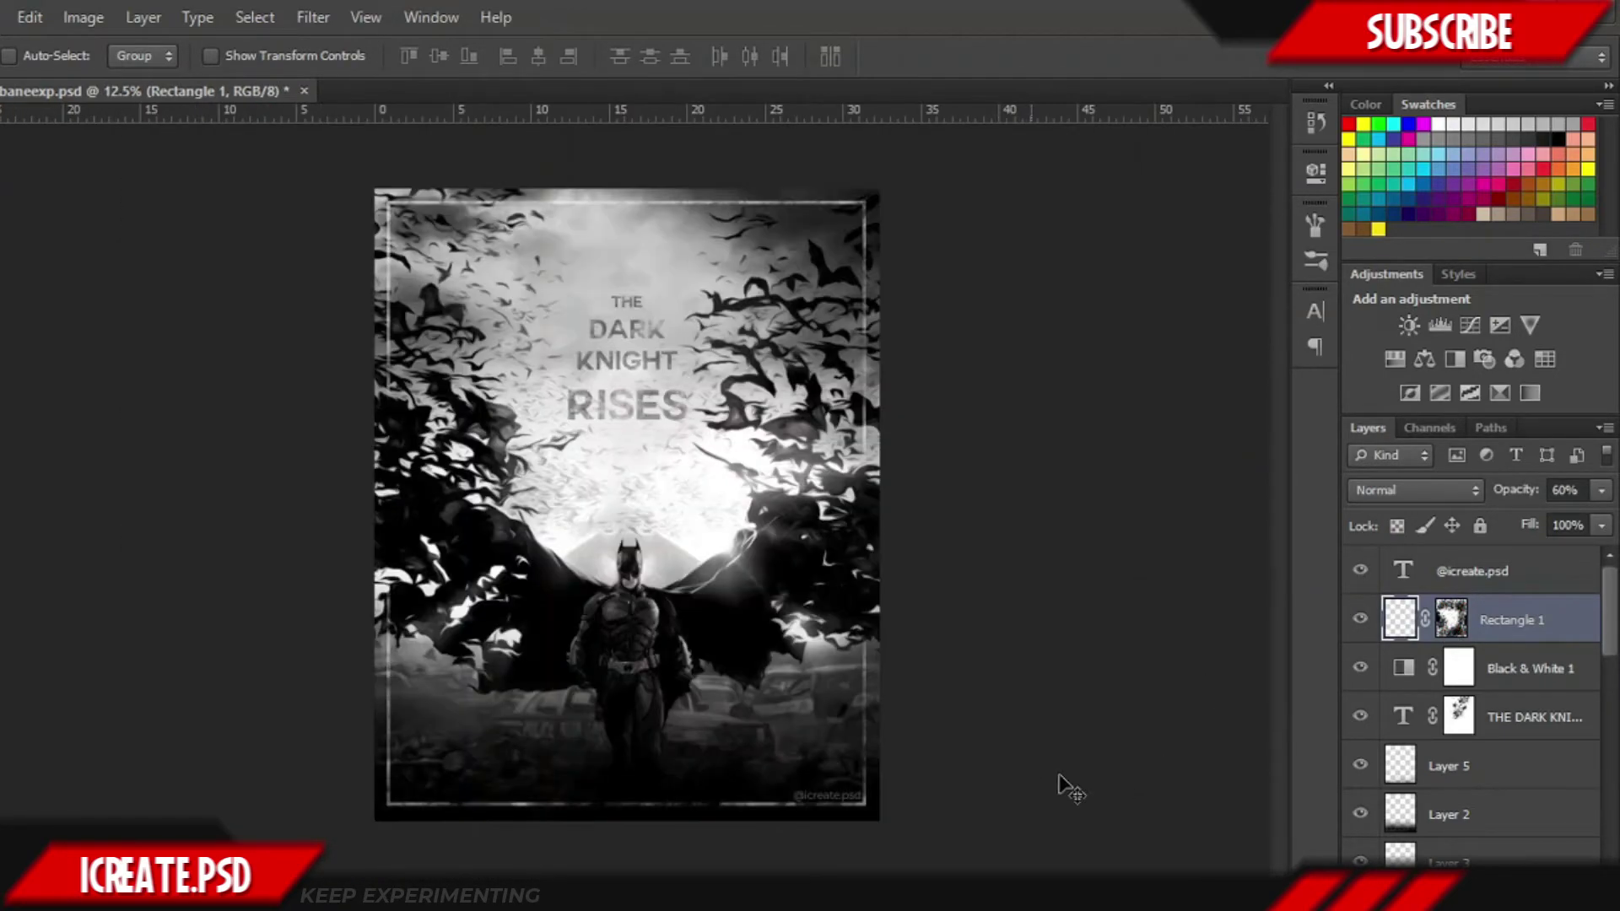
left_click(1570, 588)
left_click(1485, 875)
left_click(1468, 357)
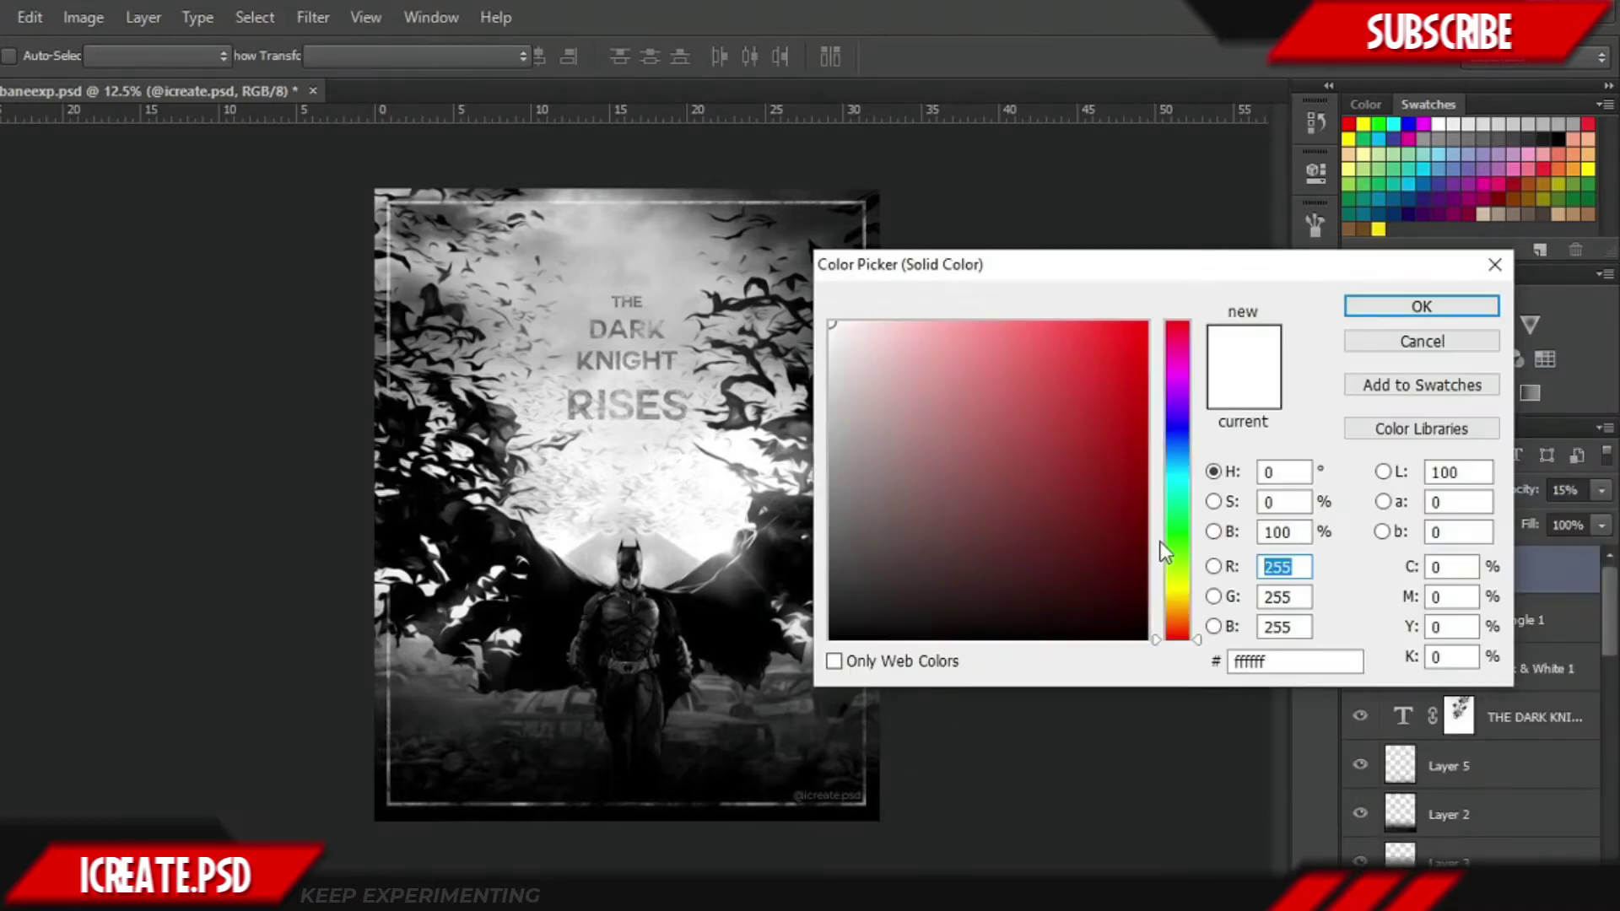
left_click(1440, 200)
left_click(1355, 309)
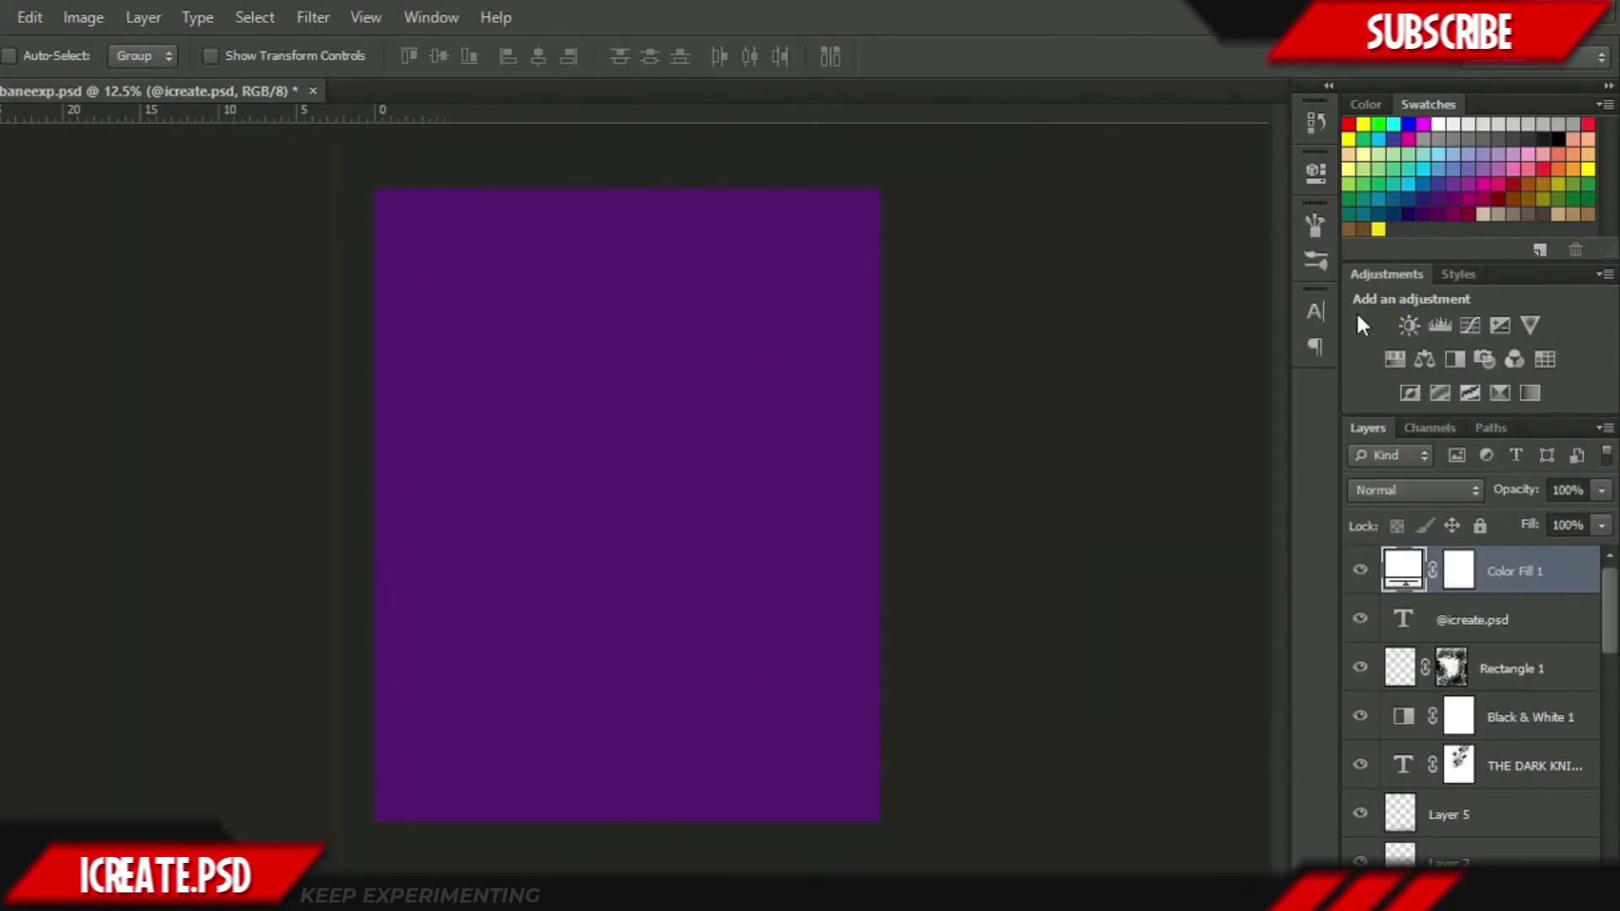
- Set the purple fill layer to Color blending at 45% opacity, comparing the poster with and without the tint
left_click(1414, 490)
left_click(1383, 617)
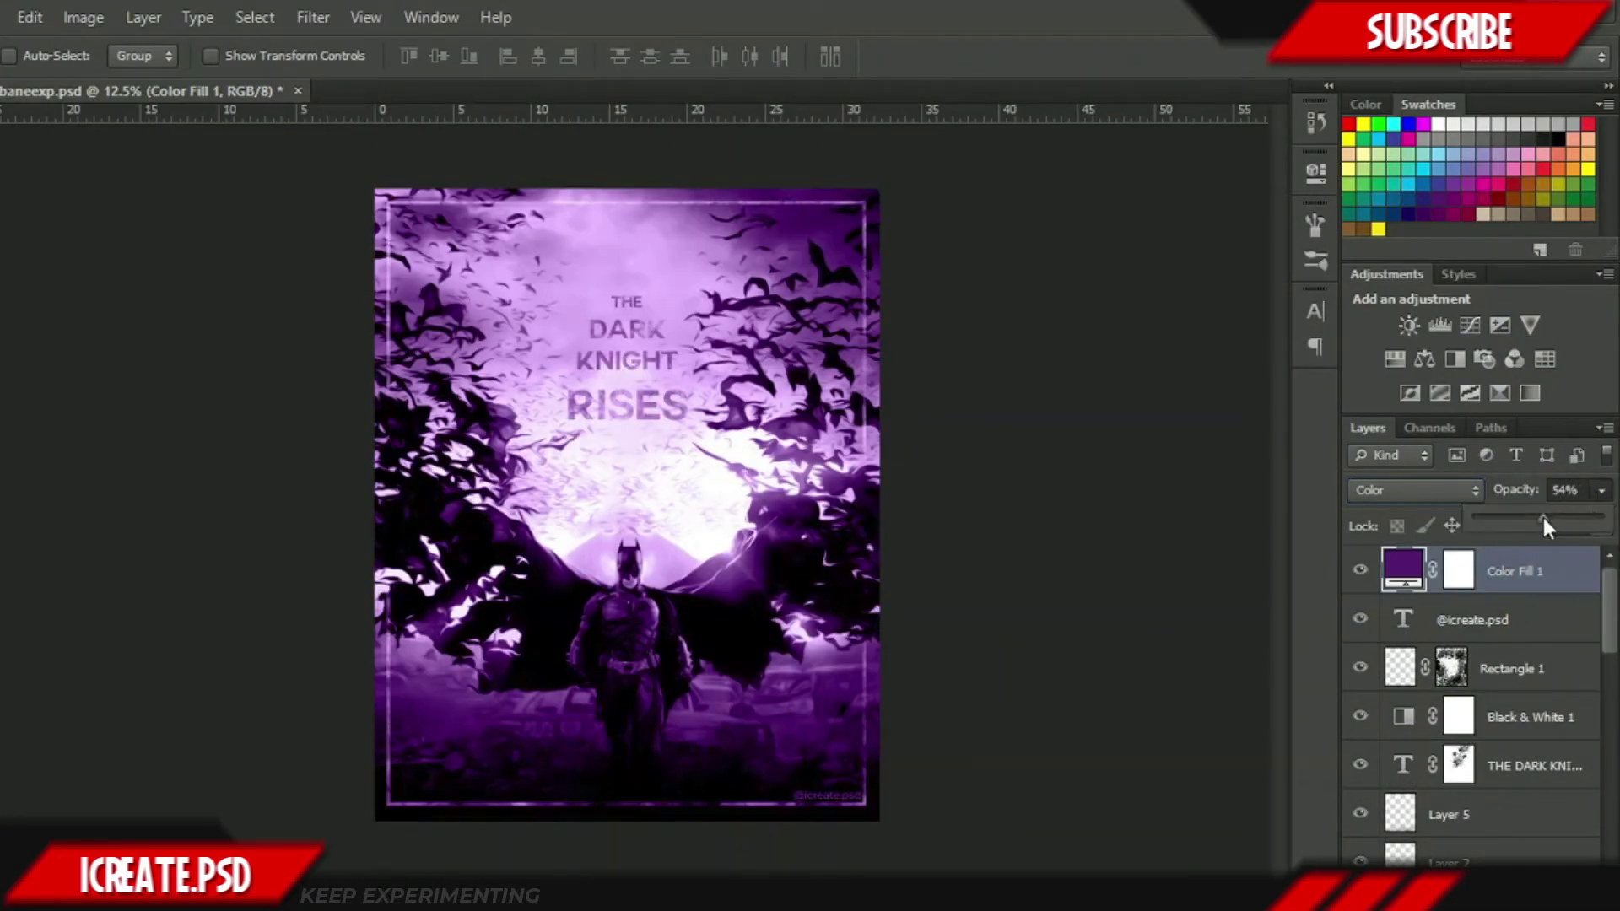
left_click_drag(1534, 521, 1530, 521)
left_click(1360, 572)
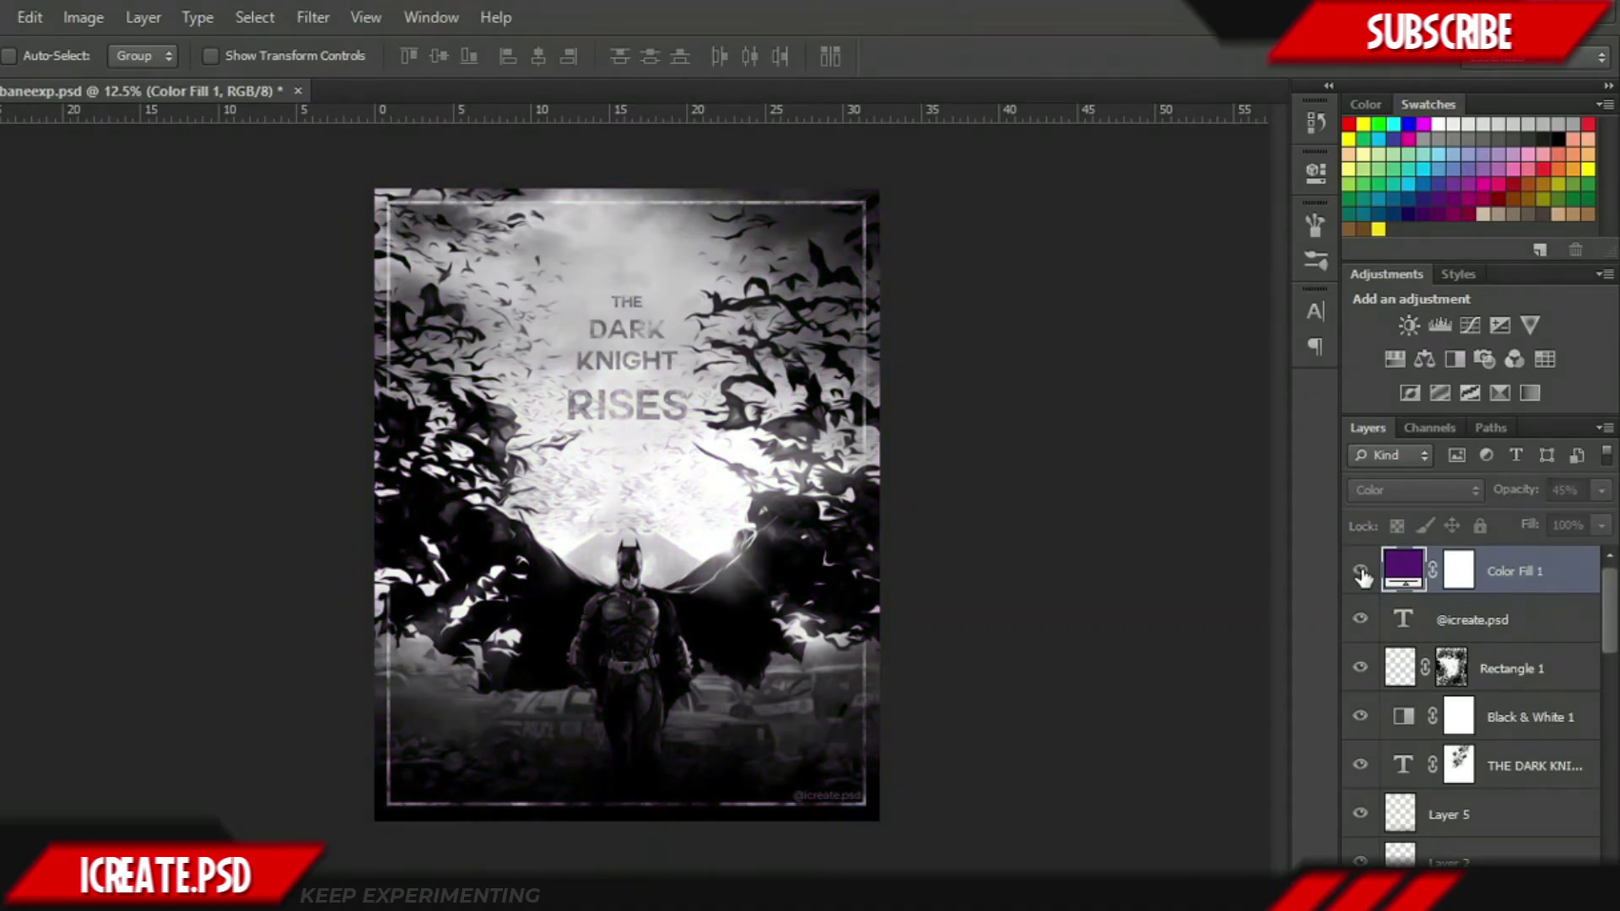
left_click(1362, 574)
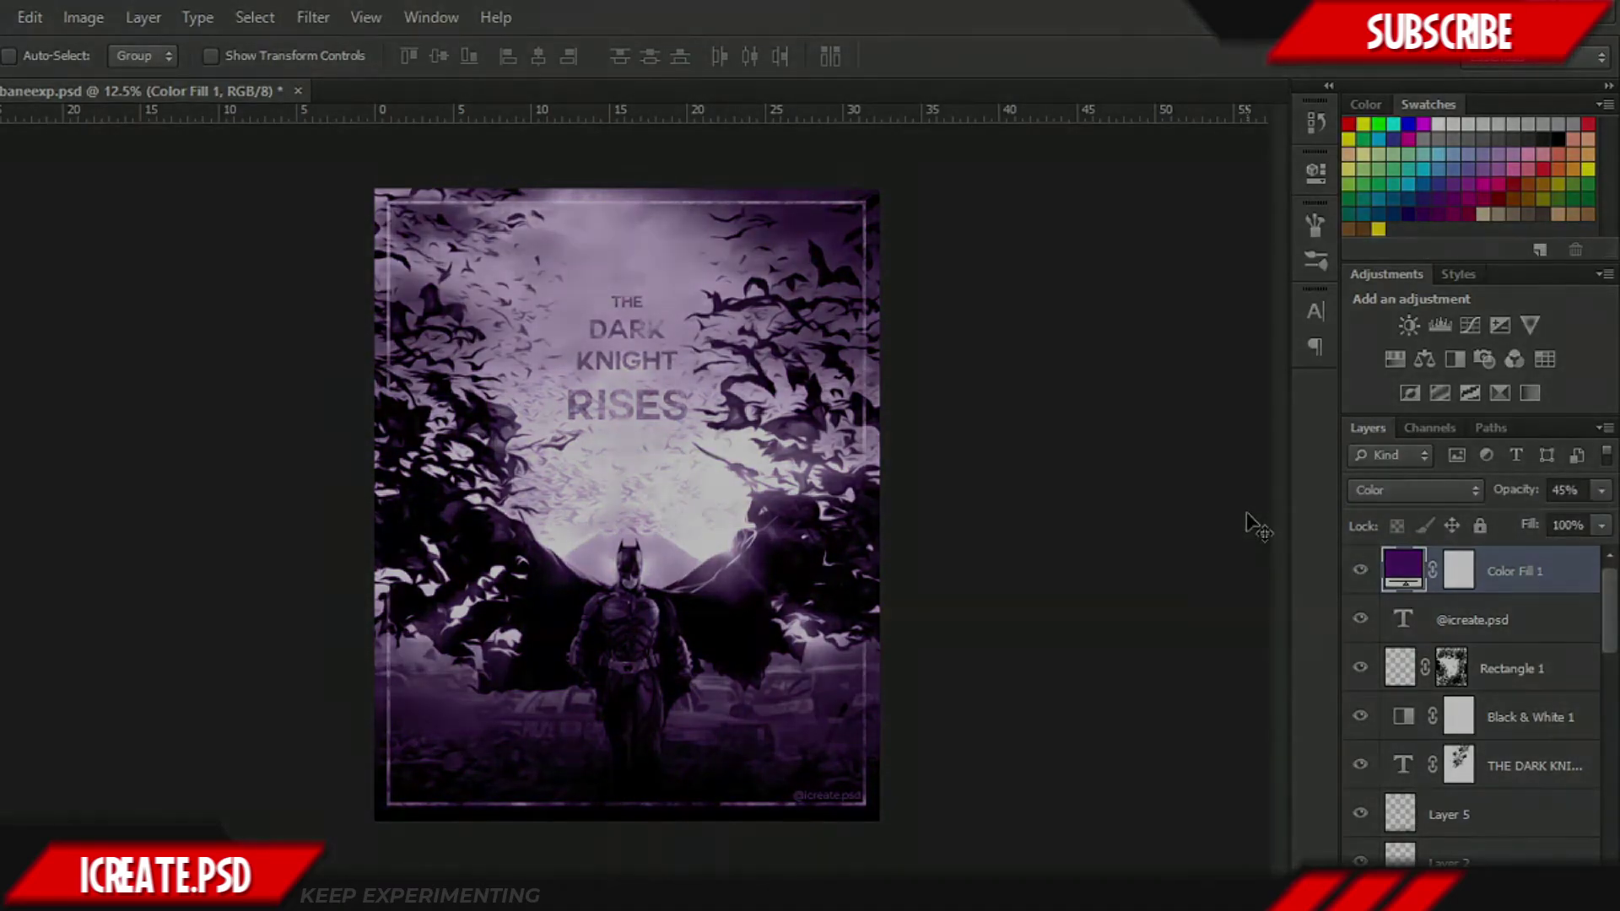